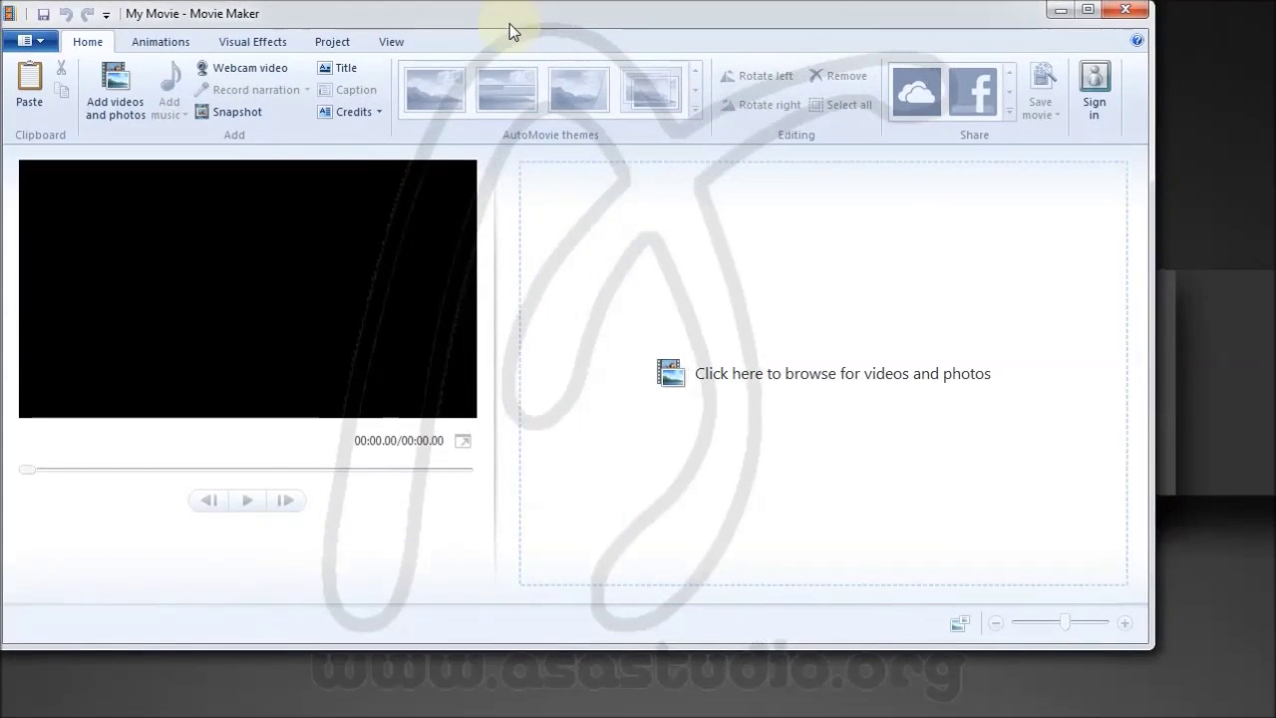
- Enlarge the editor window to fill the screen and browse to the project kerjaan\lomba\bahan folder on drive D for videos
left_click_drag(1155, 332, 1275, 332)
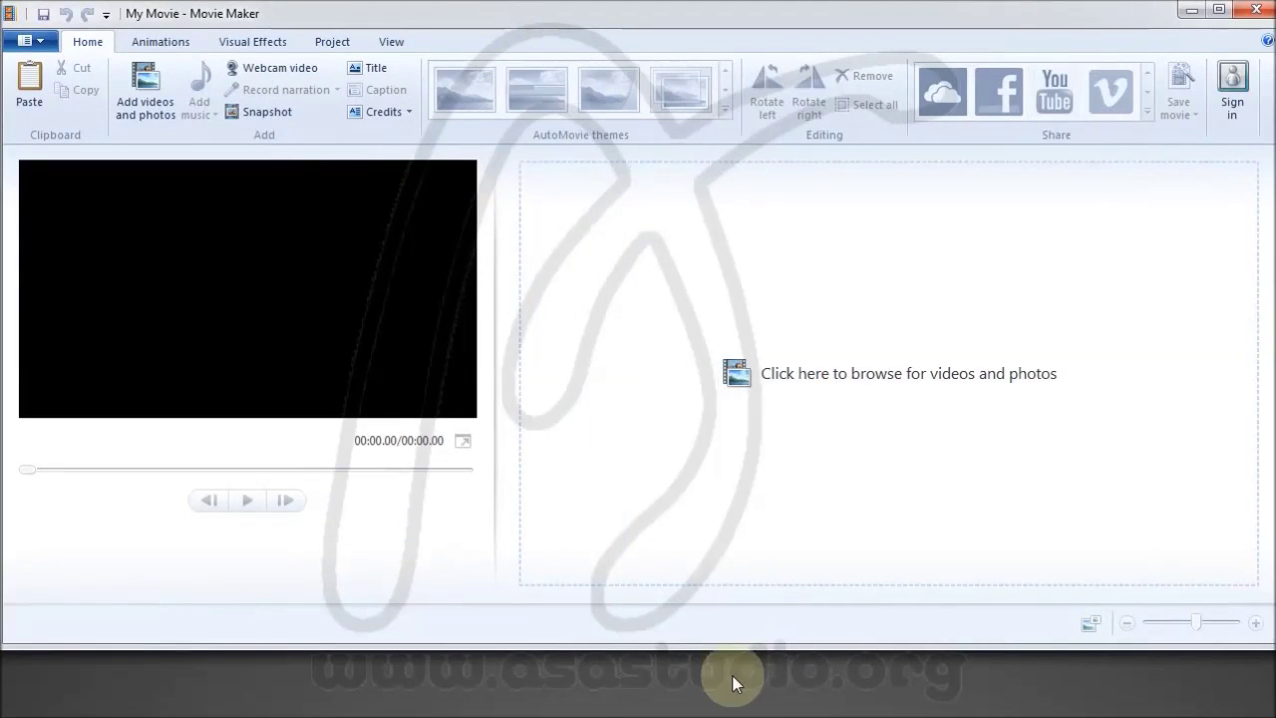
left_click_drag(726, 649, 736, 712)
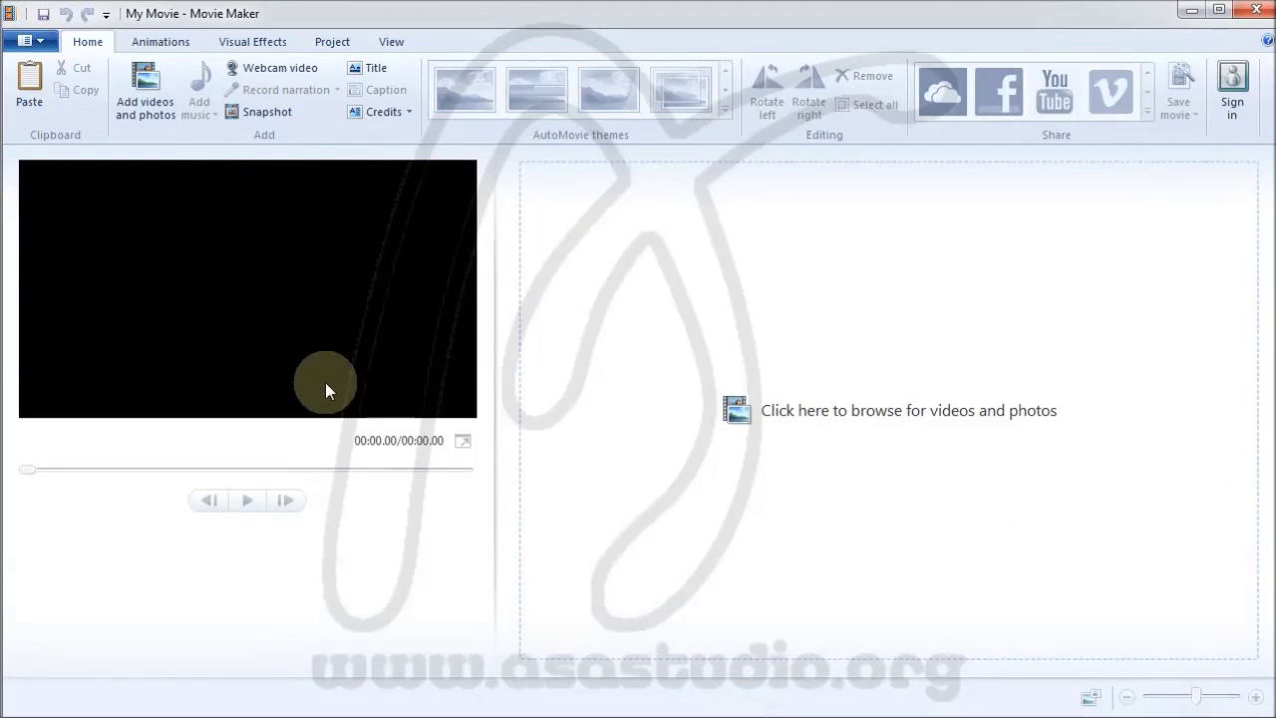
left_click(141, 107)
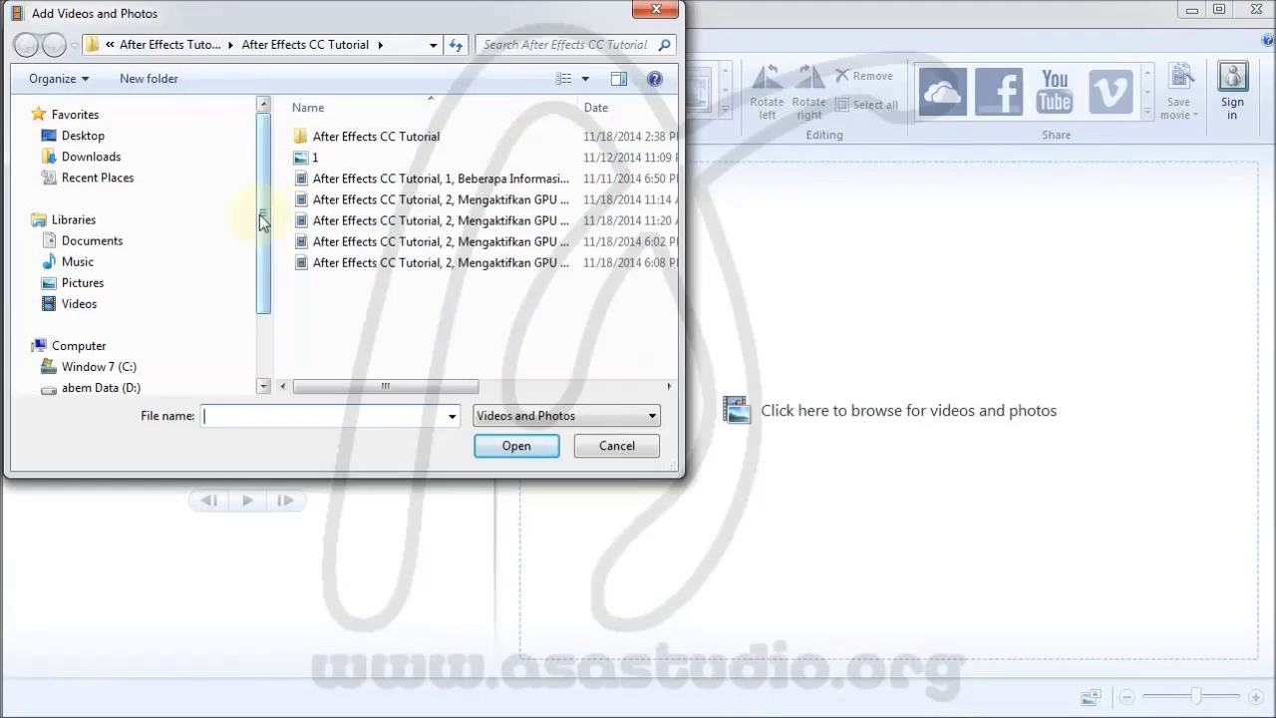
left_click(34, 388)
scroll(40, 384, "down", 3)
scroll(41, 379, "down", 2)
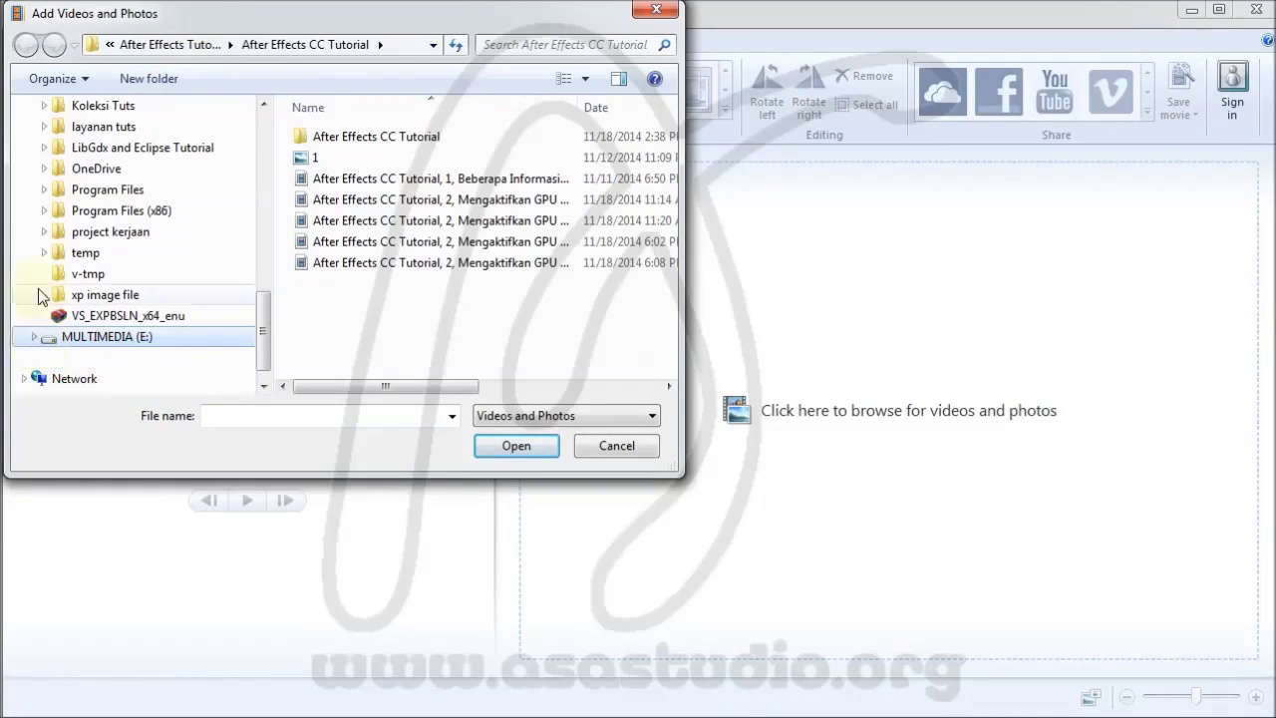
left_click(45, 232)
left_click(99, 317)
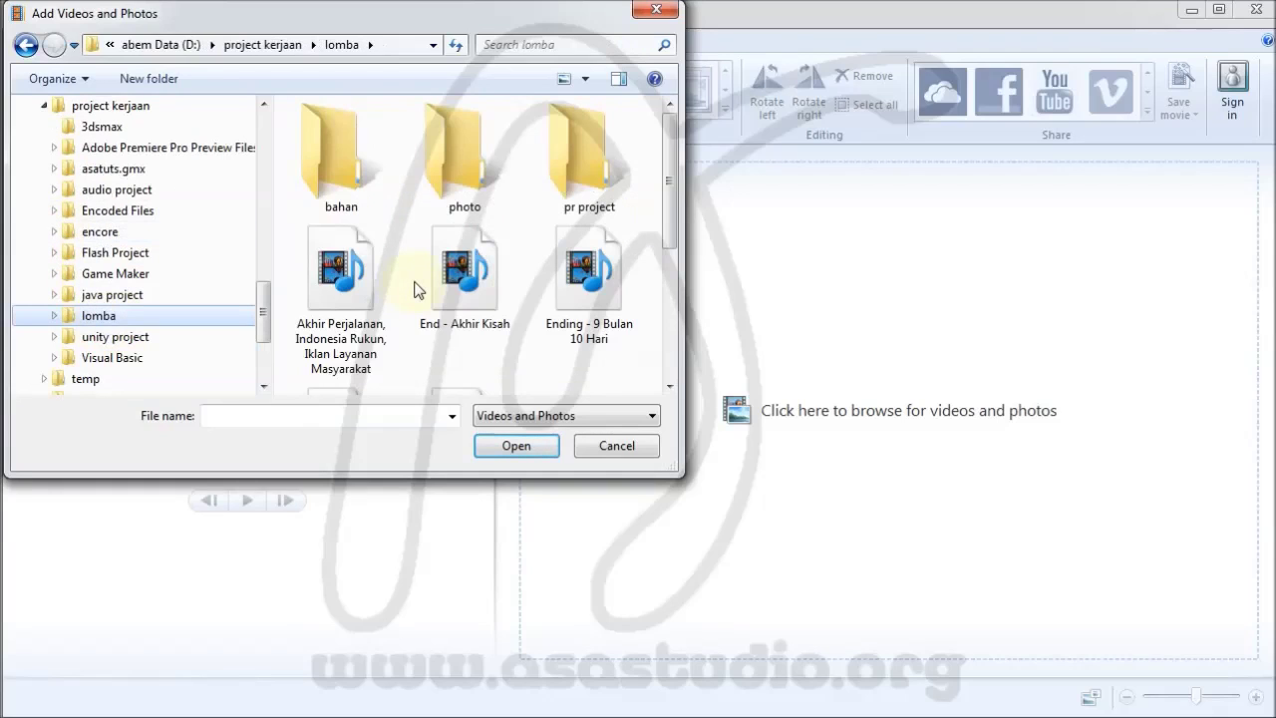
double_click(345, 157)
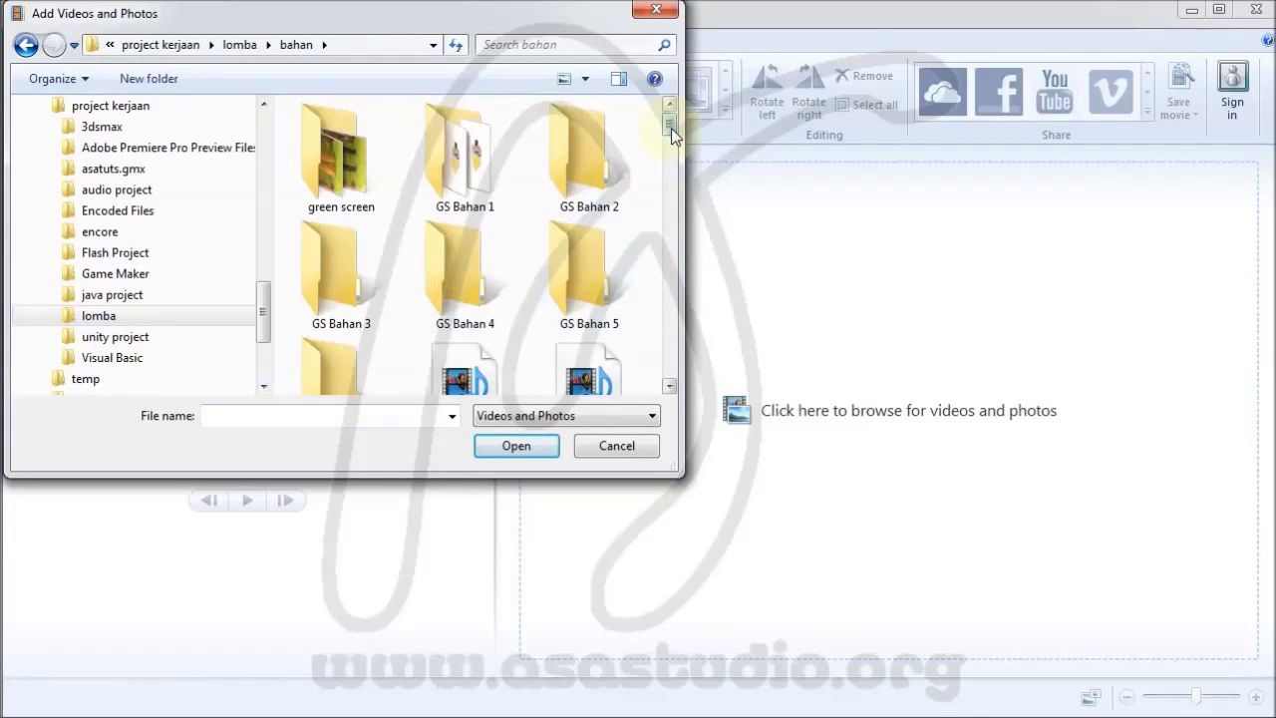
- Add the video clips _DSC1020, _DSC1023 and _DSC1032 from the bahan folder to the movie
left_click_drag(671, 128, 673, 171)
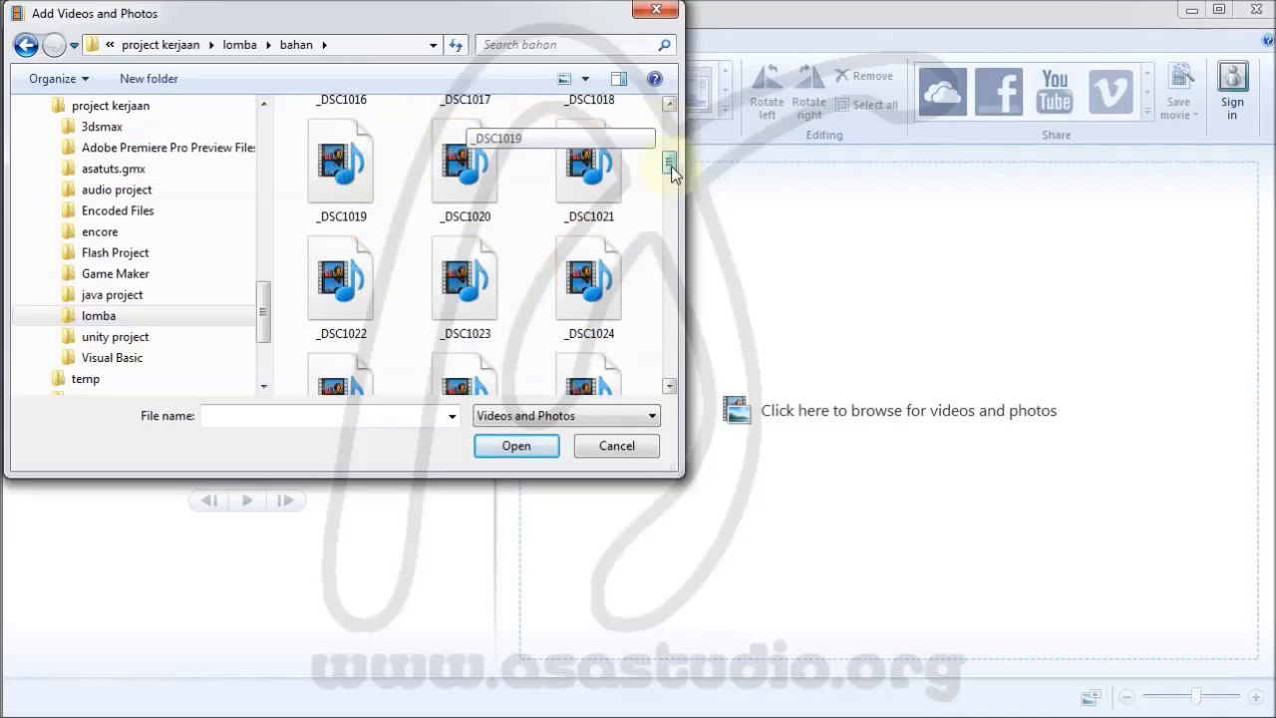
left_click(449, 186)
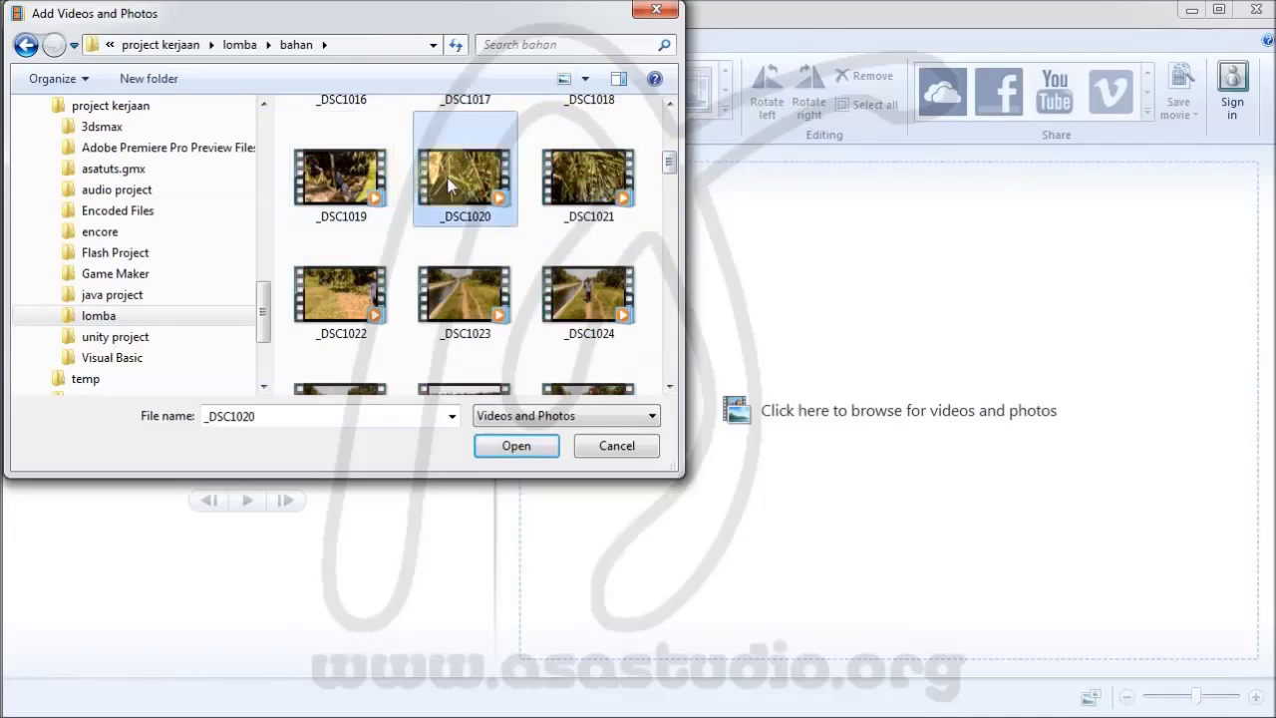
left_click(477, 307, "ctrl")
scroll(478, 309, "down", 3)
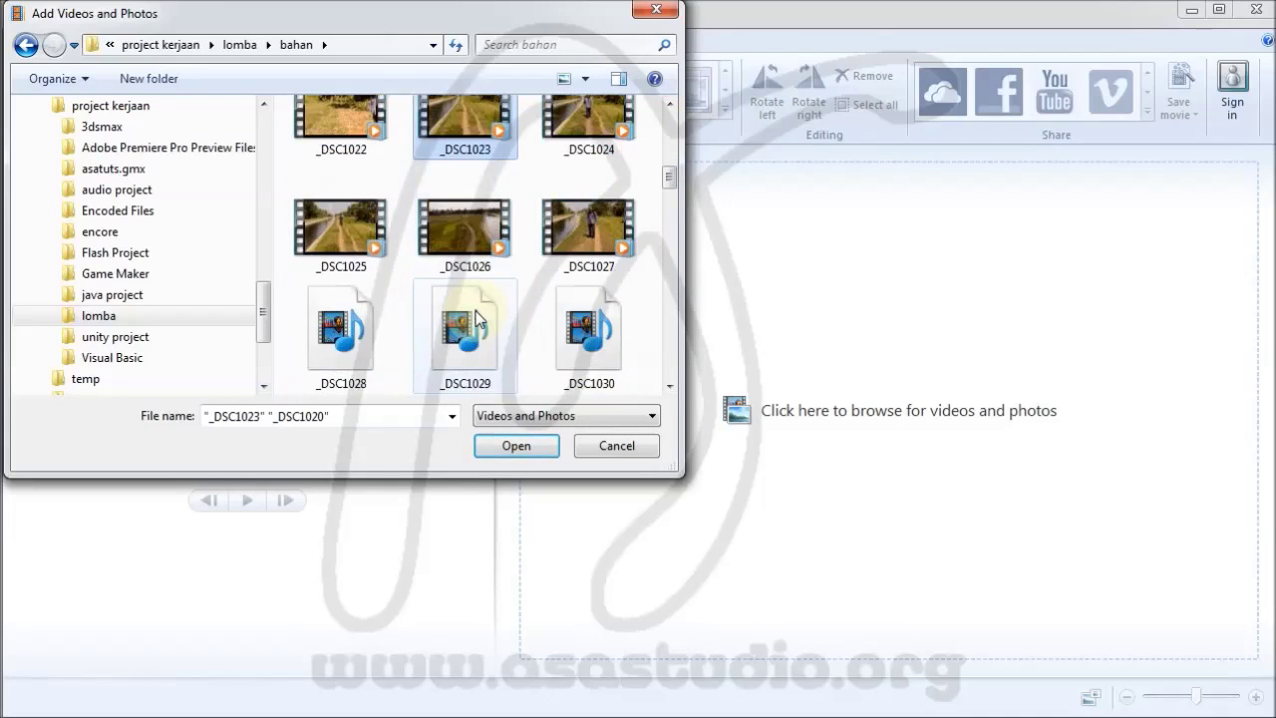
scroll(535, 344, "down", 2)
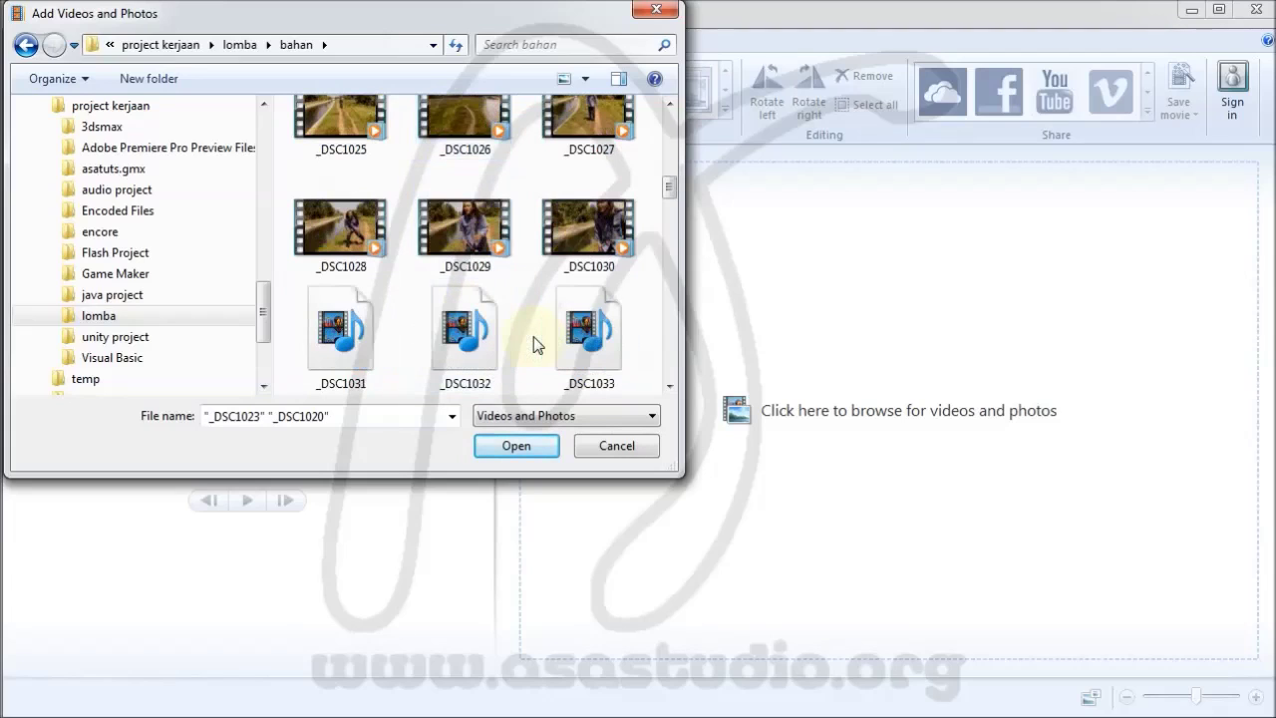
scroll(536, 344, "down", 2)
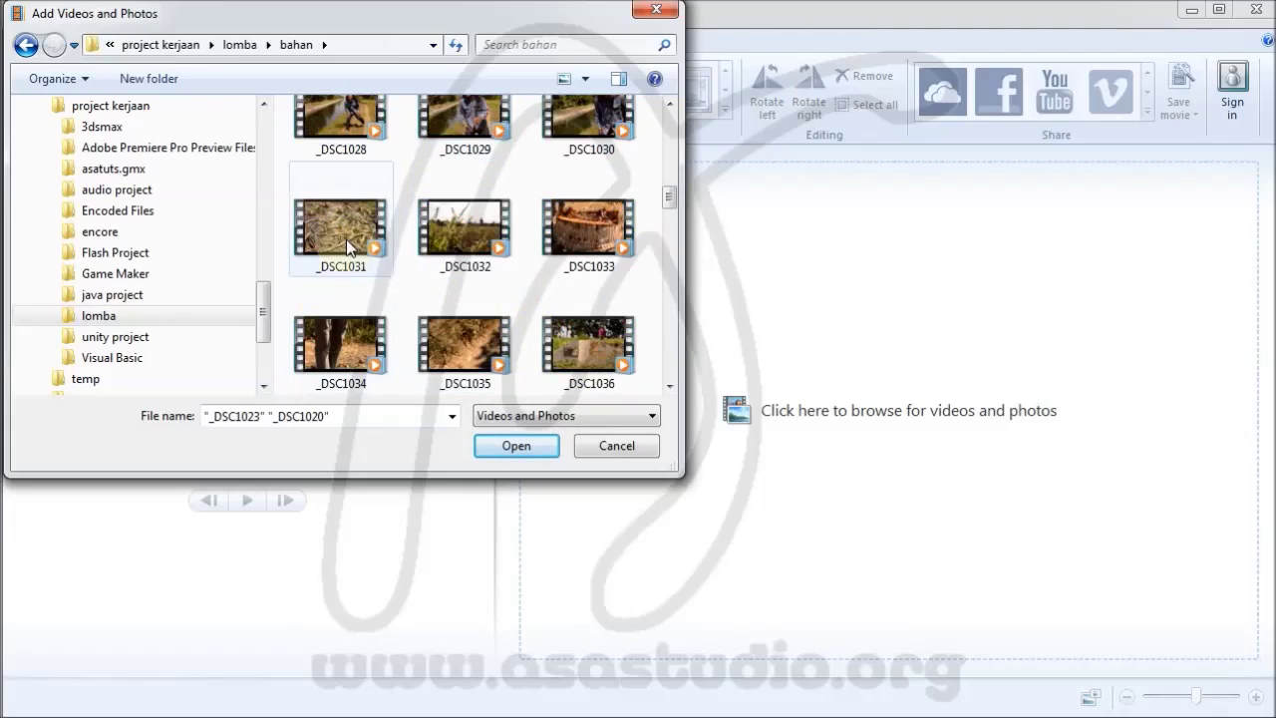
left_click(463, 241, "ctrl")
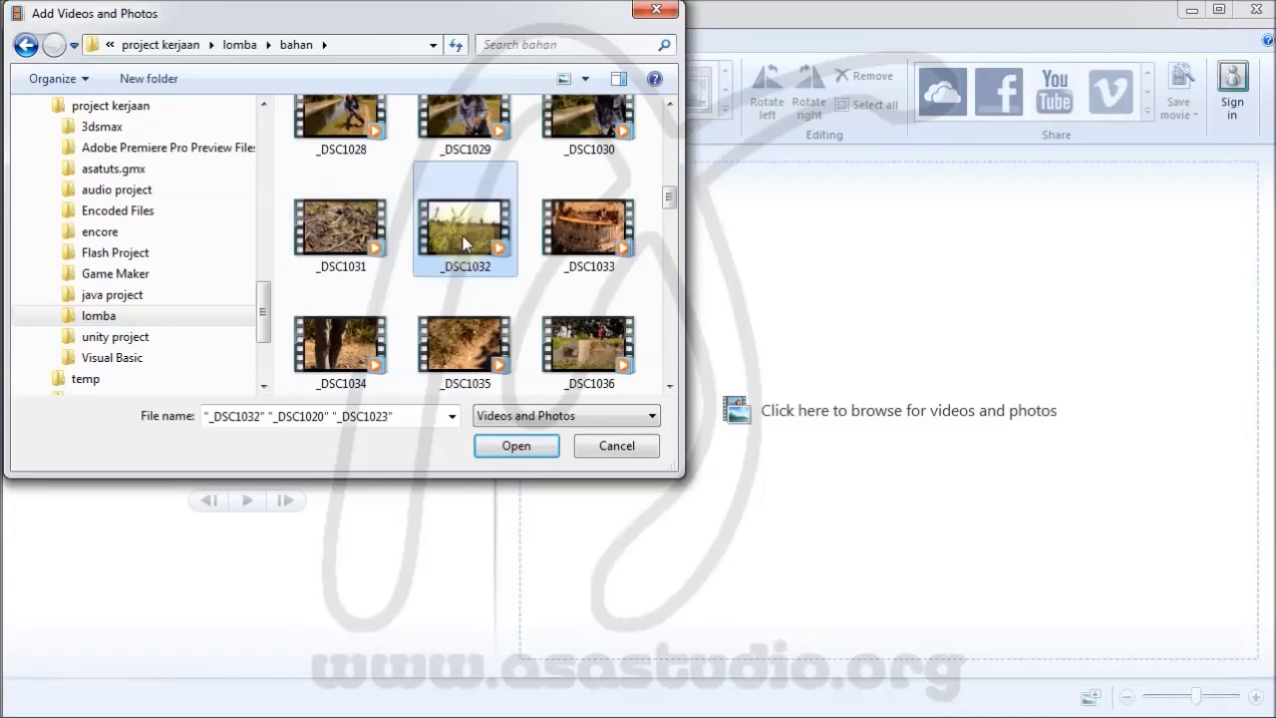
left_click(516, 448)
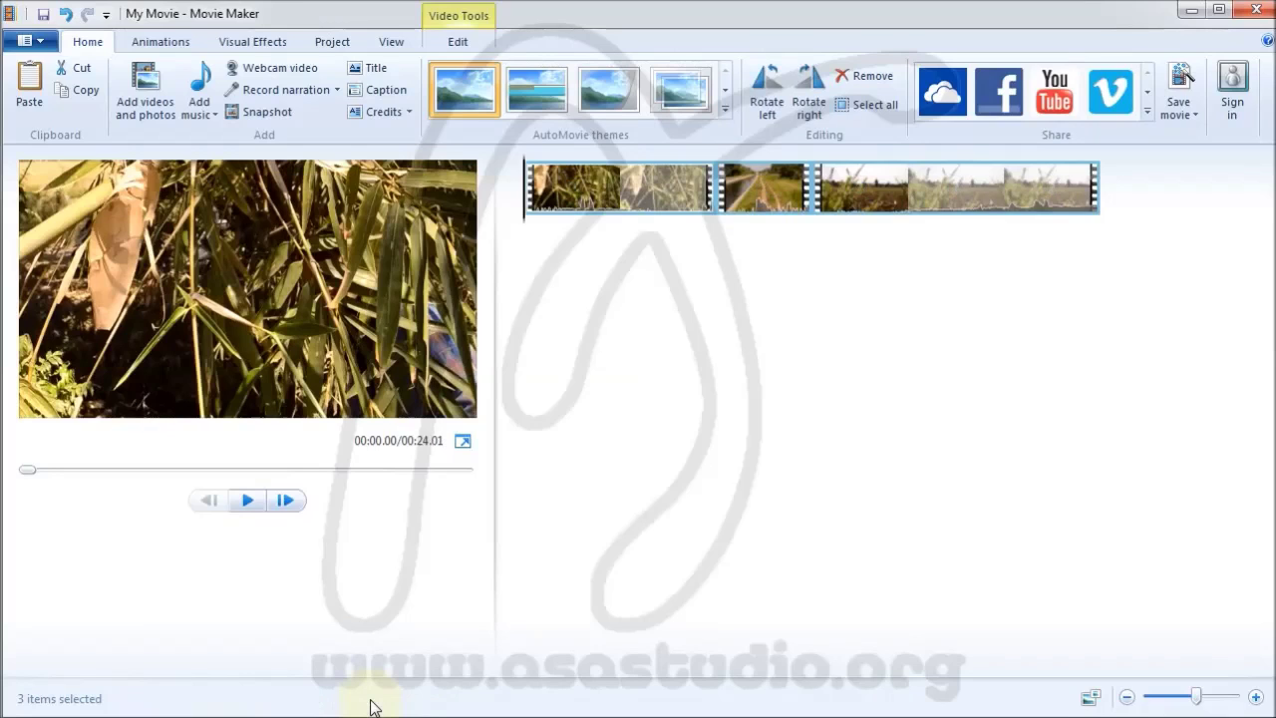
- Look at each of the three clips in the storyboard and play the whole movie from the beginning
left_click(621, 191)
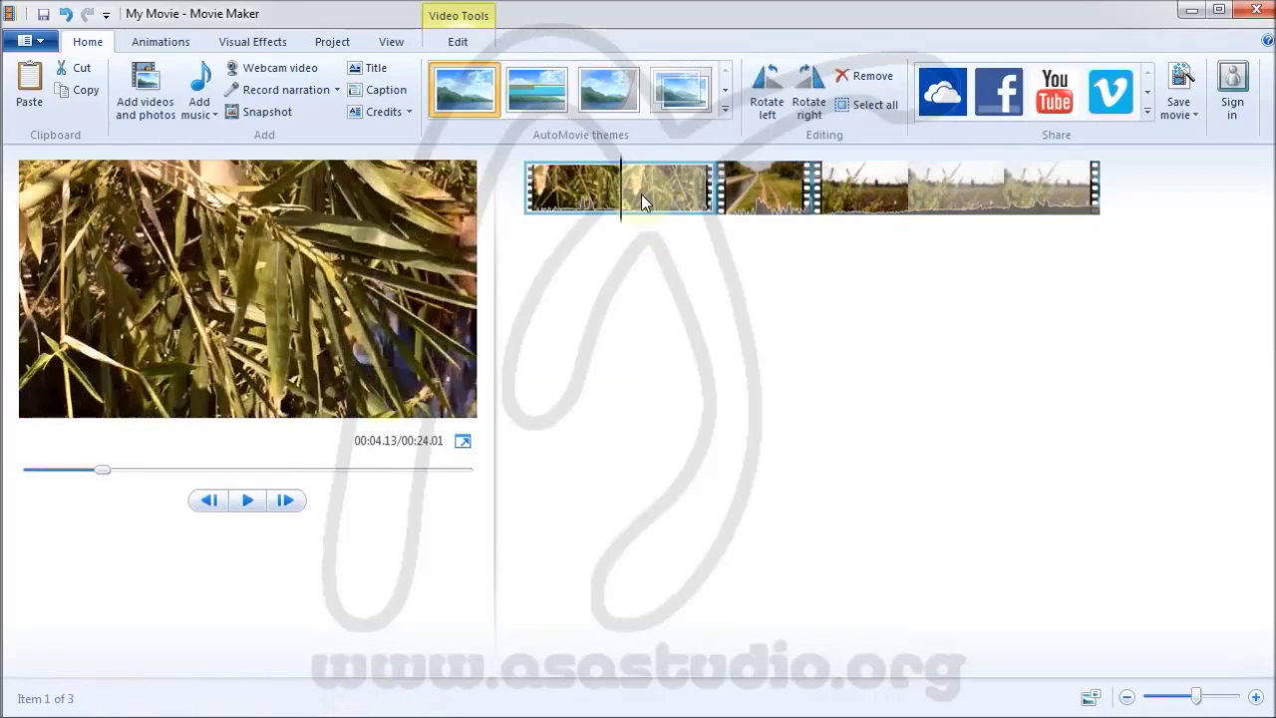
left_click(758, 191)
left_click(880, 191)
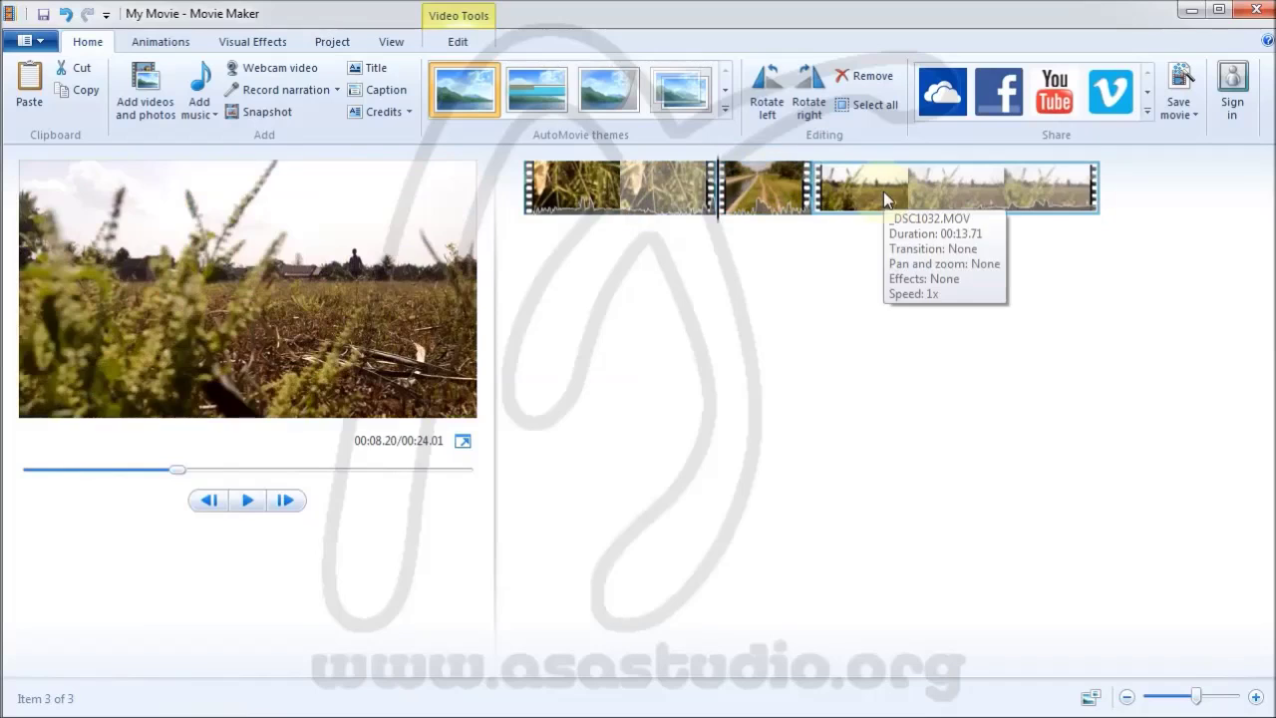
left_click(588, 179)
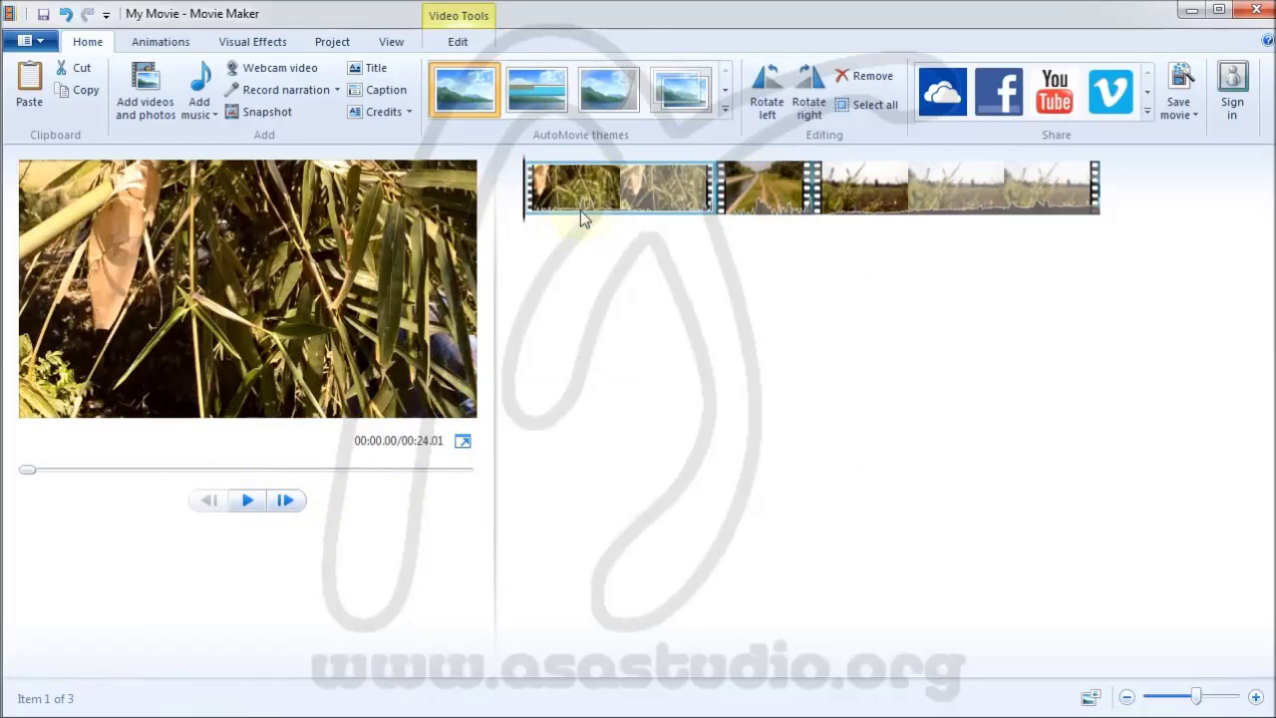
left_click(249, 500)
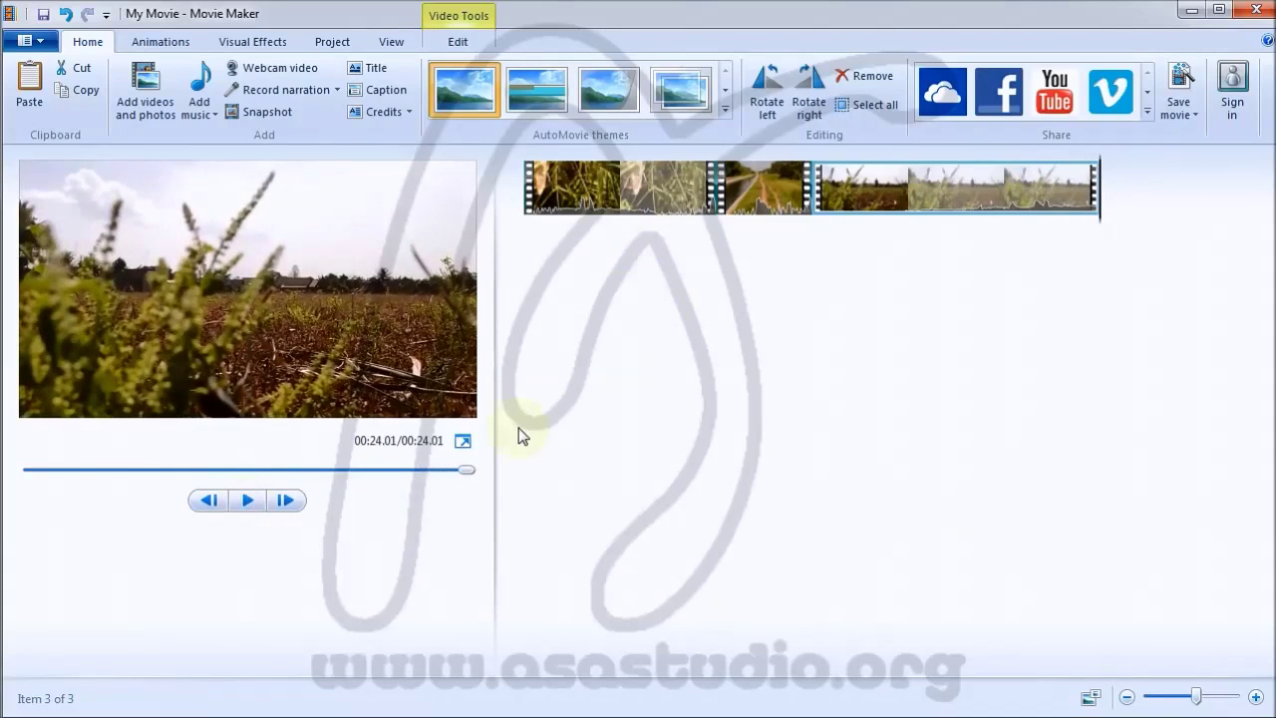
- Play the first clip, split it at 3.80 s and delete the part before the split
left_click(535, 197)
key("space")
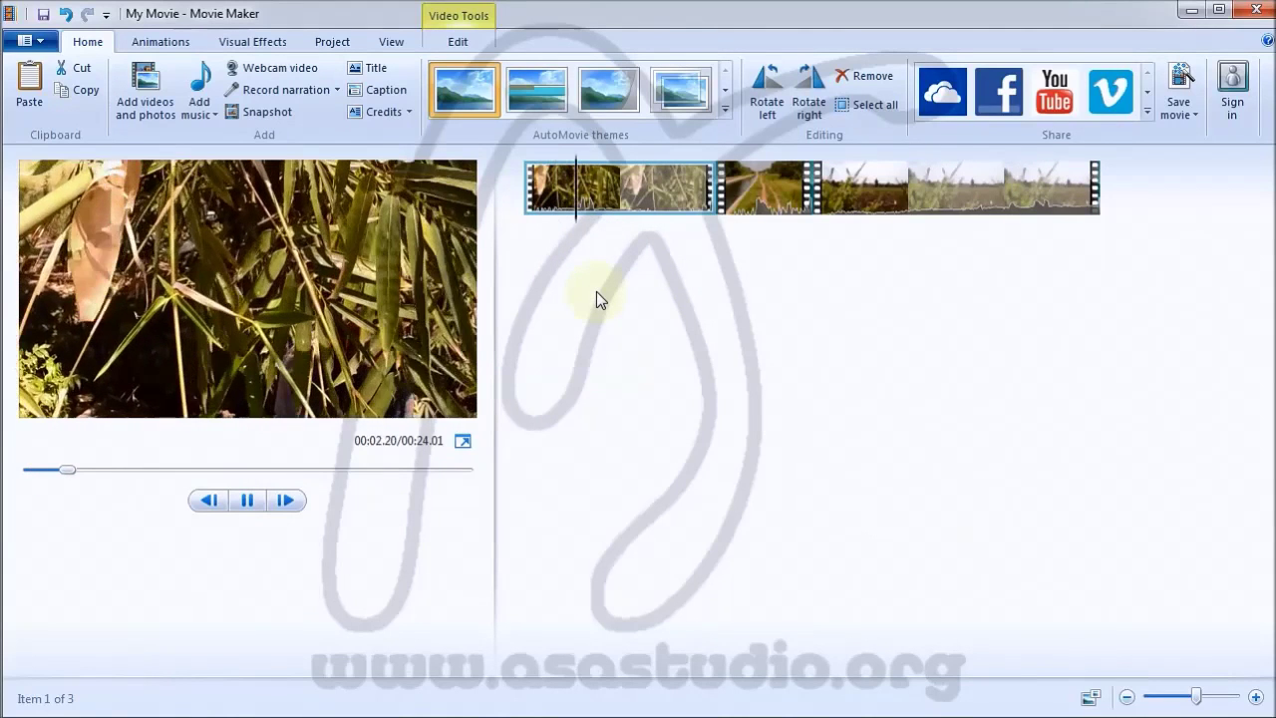
key("space")
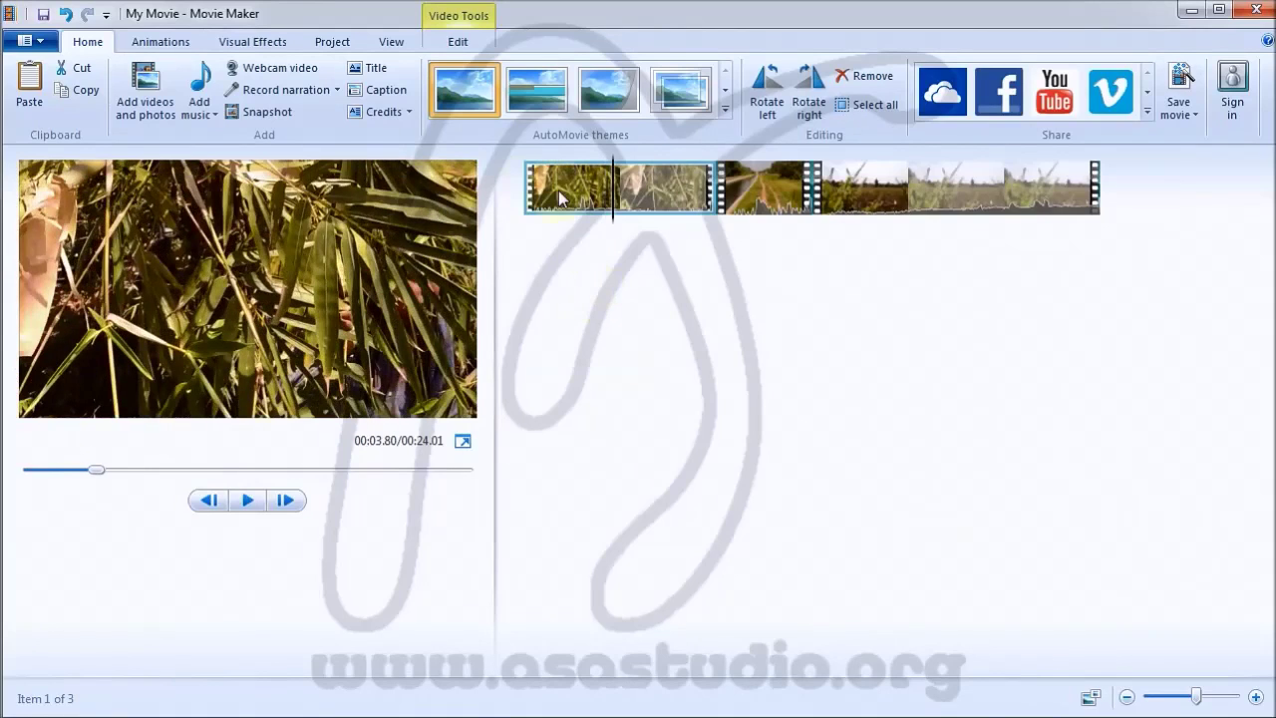
left_click(455, 41)
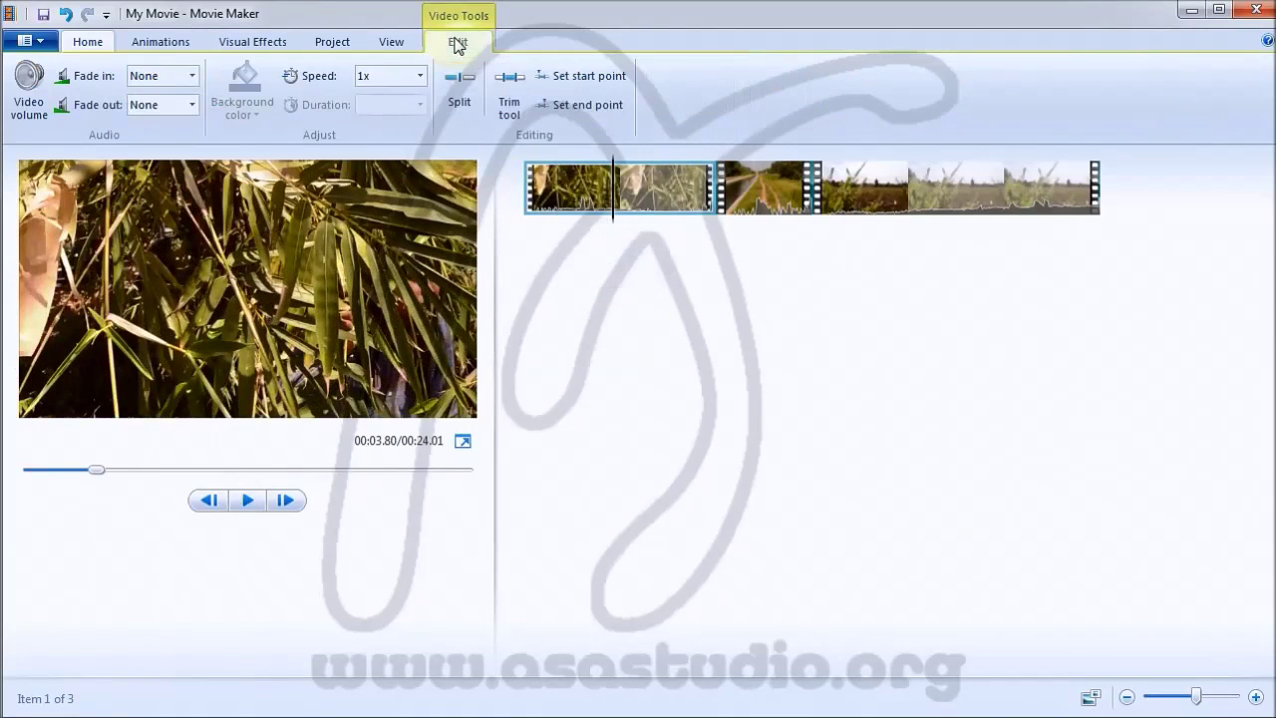
left_click(470, 88)
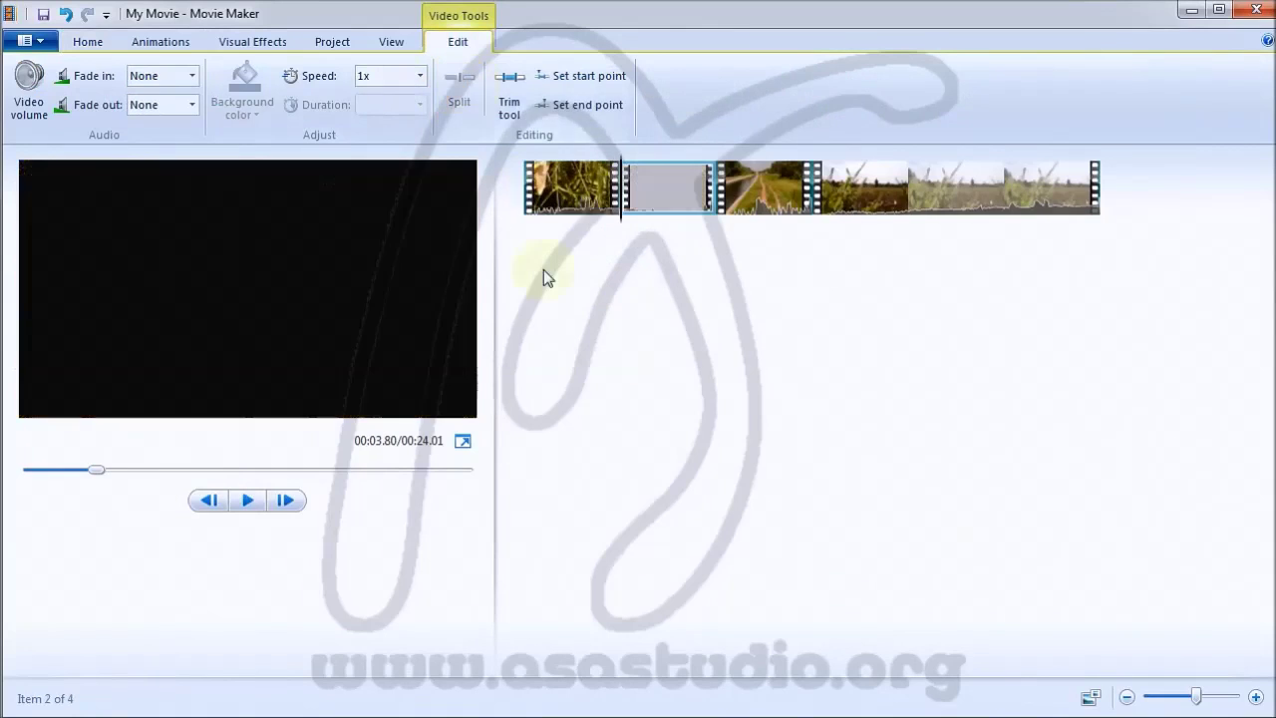
left_click(569, 206)
key("Delete")
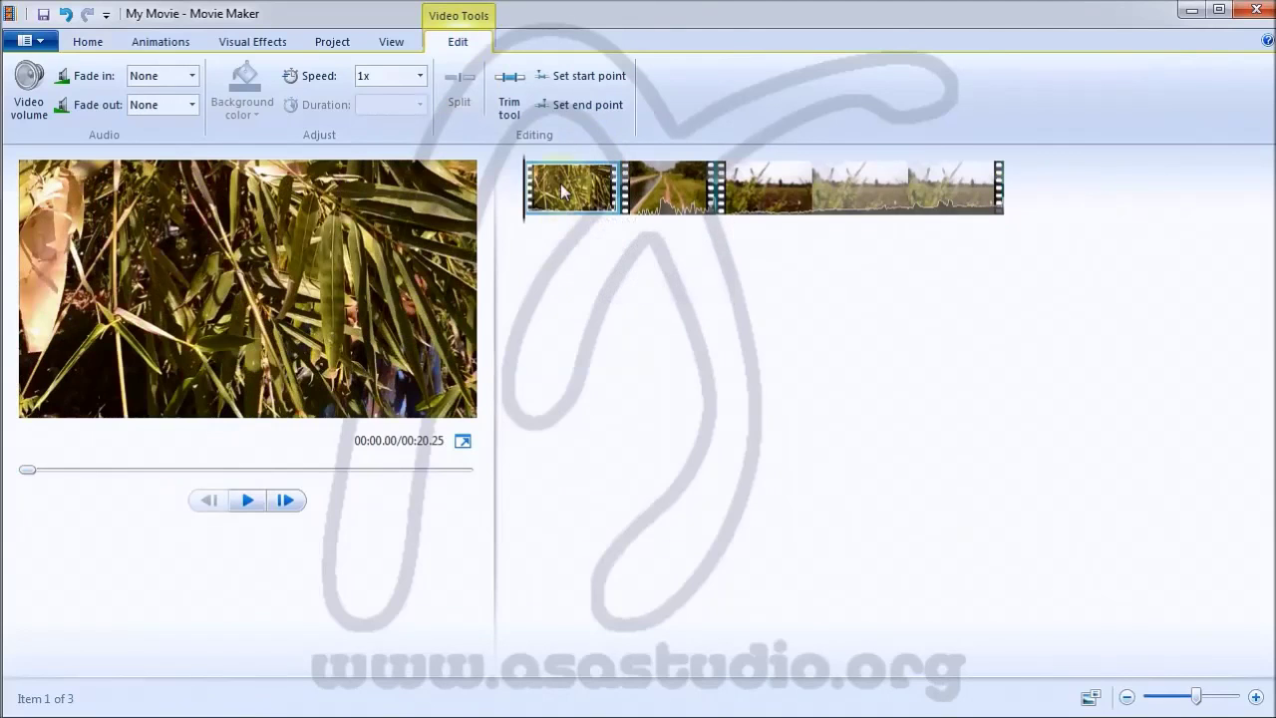
- Play the remaining bamboo clip, split it at about 1.7 s and delete the part after the split
key("space")
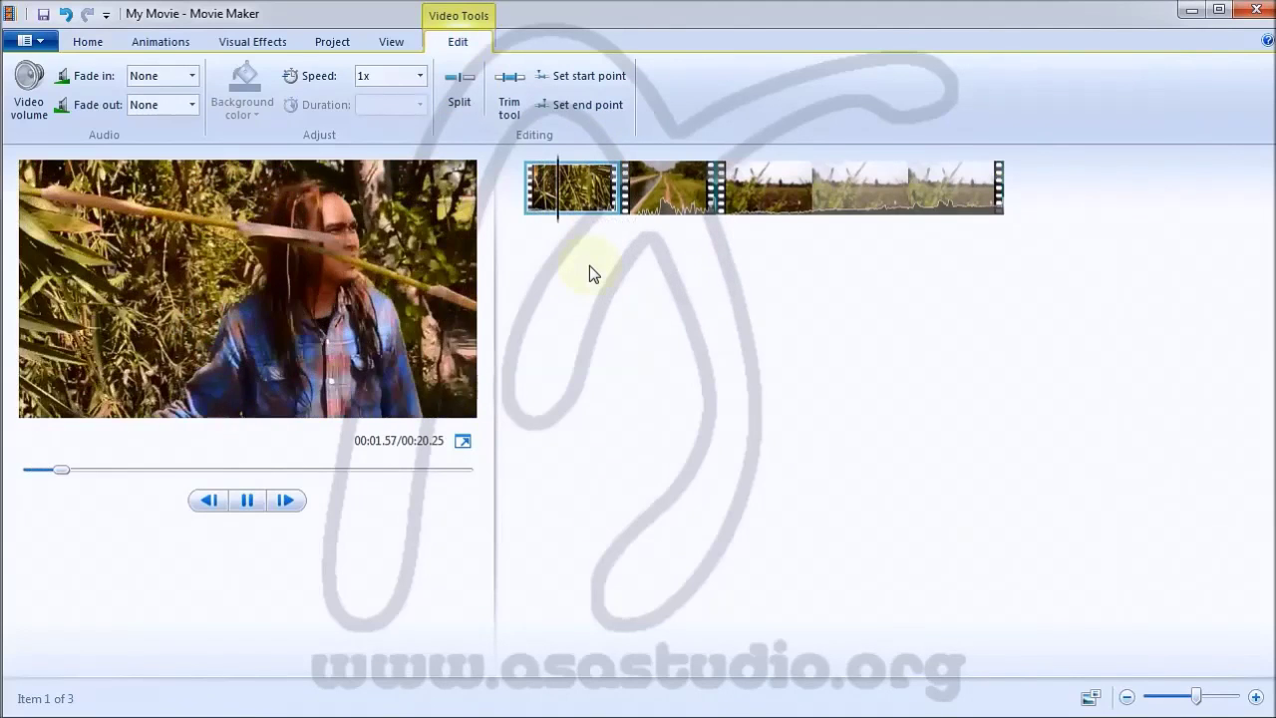
key("space")
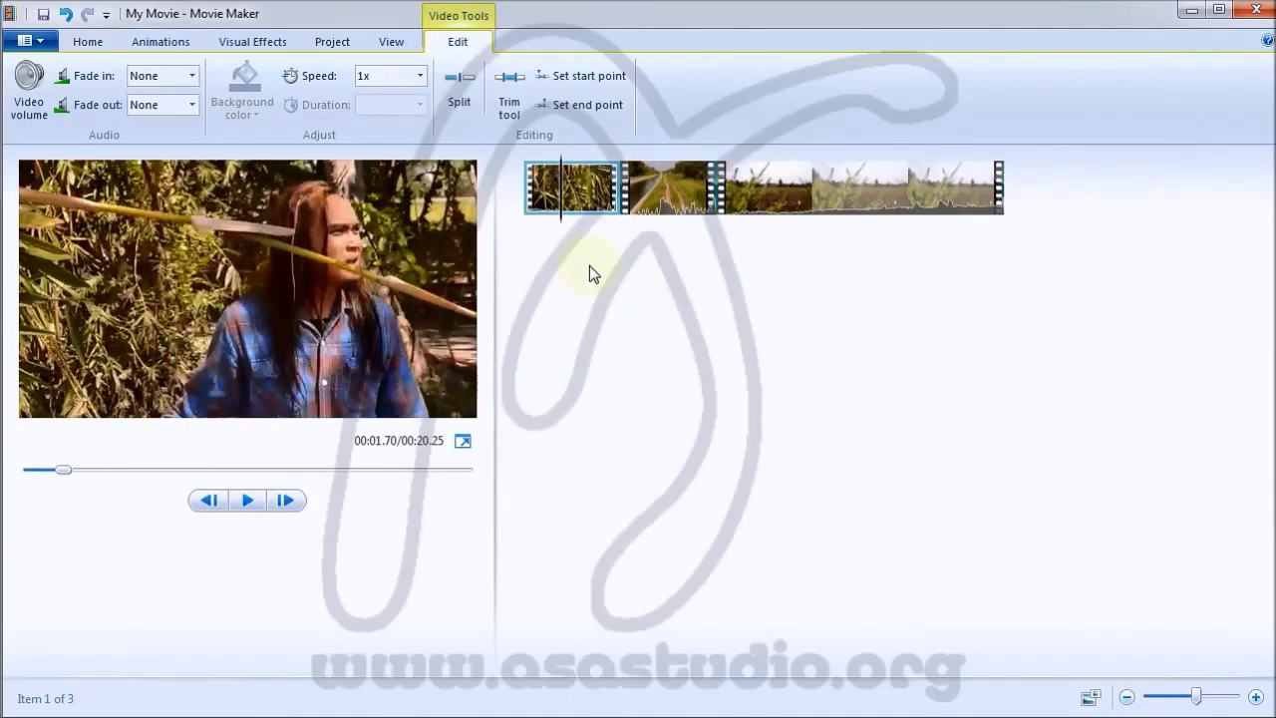
left_click(459, 87)
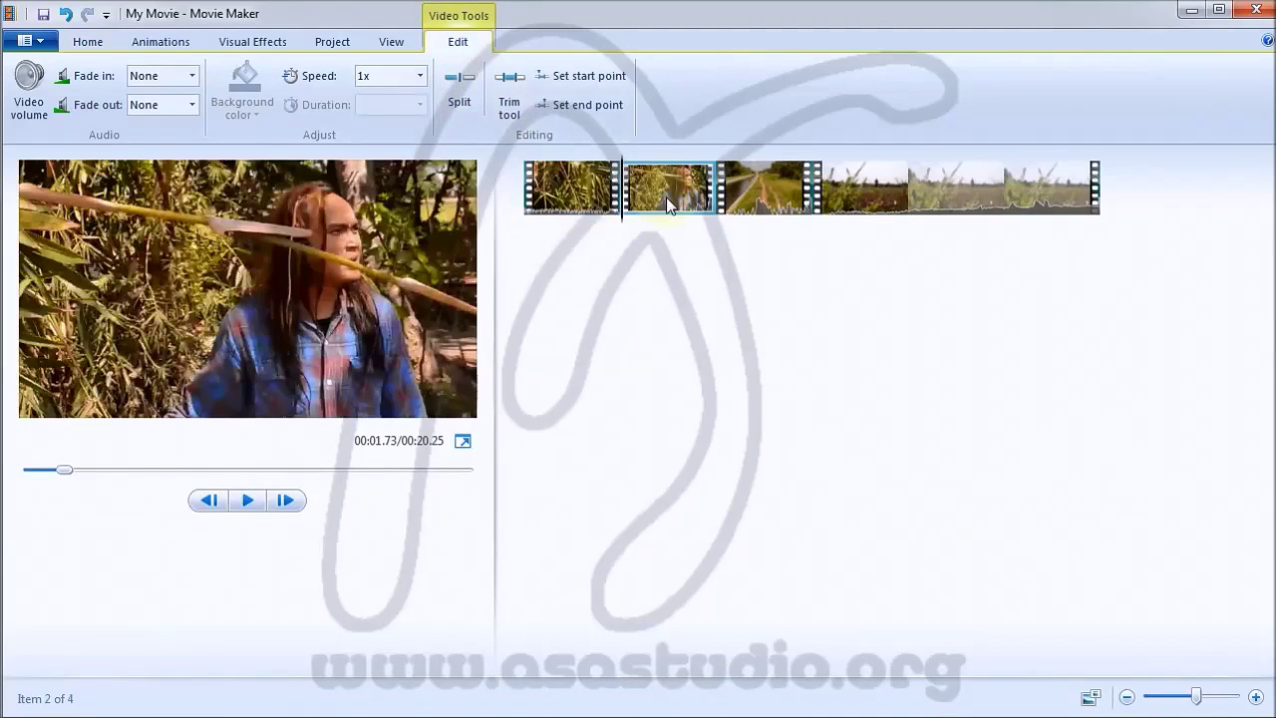
key("Delete")
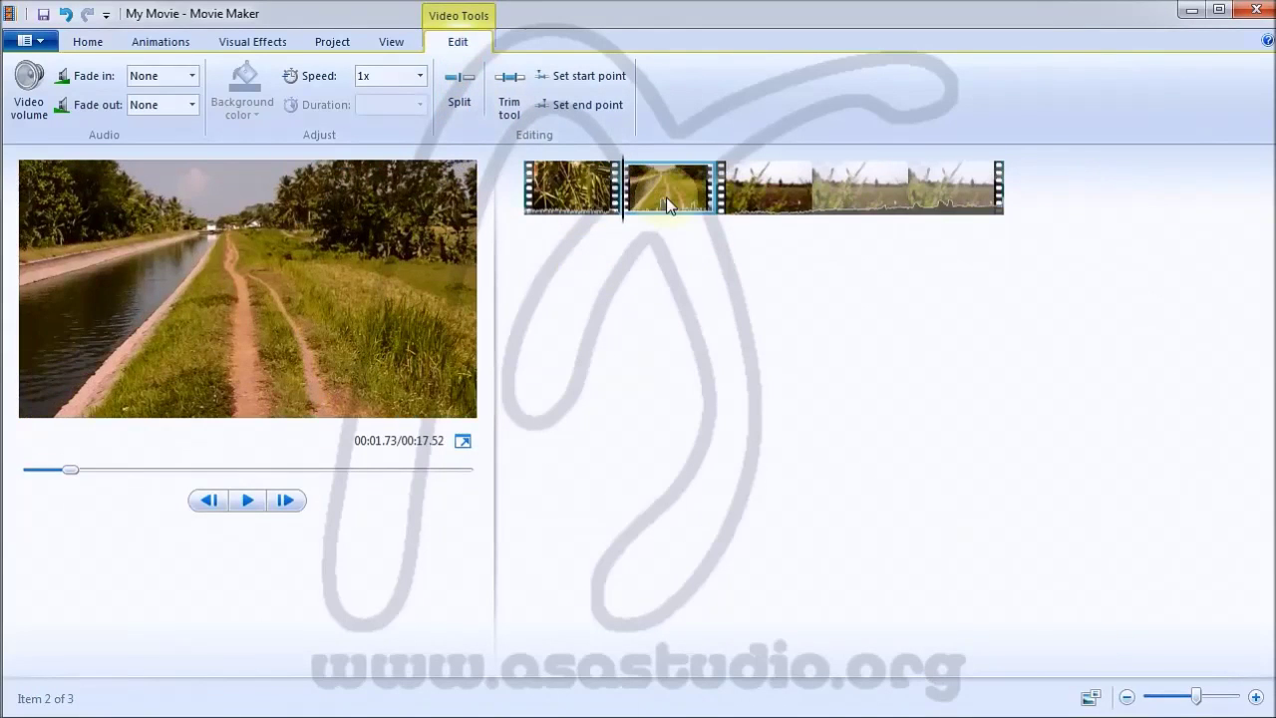
- Play the canal path clip in the middle of the storyboard and delete it from the movie
key("space")
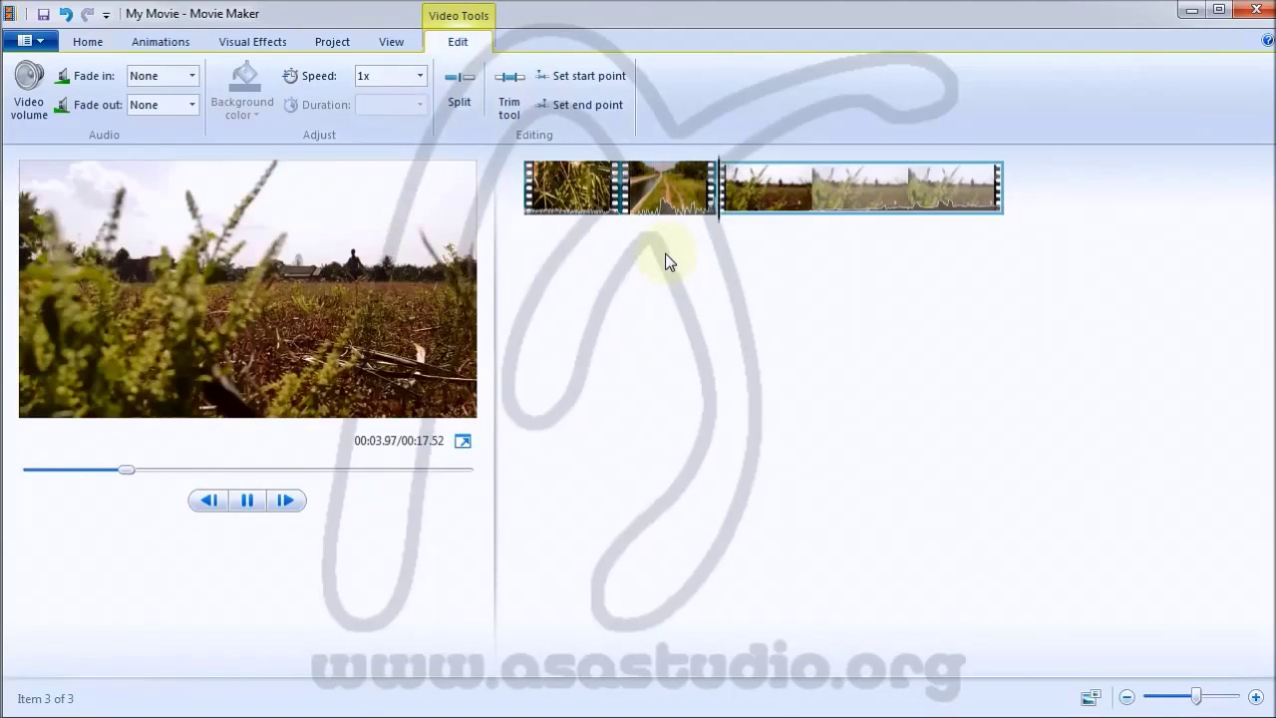
left_click(657, 178)
key("Delete")
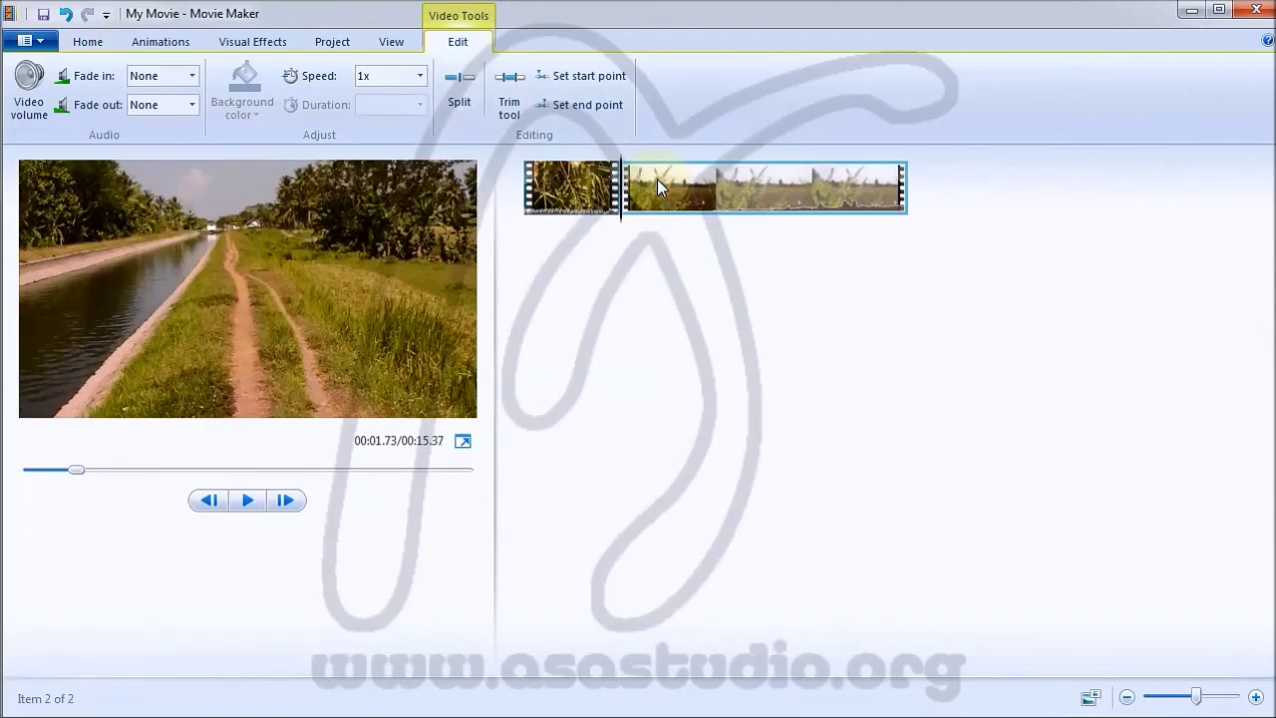
- Play the field clip, split it at about 6.9 s on the movie timeline and delete the part after the split
key("space")
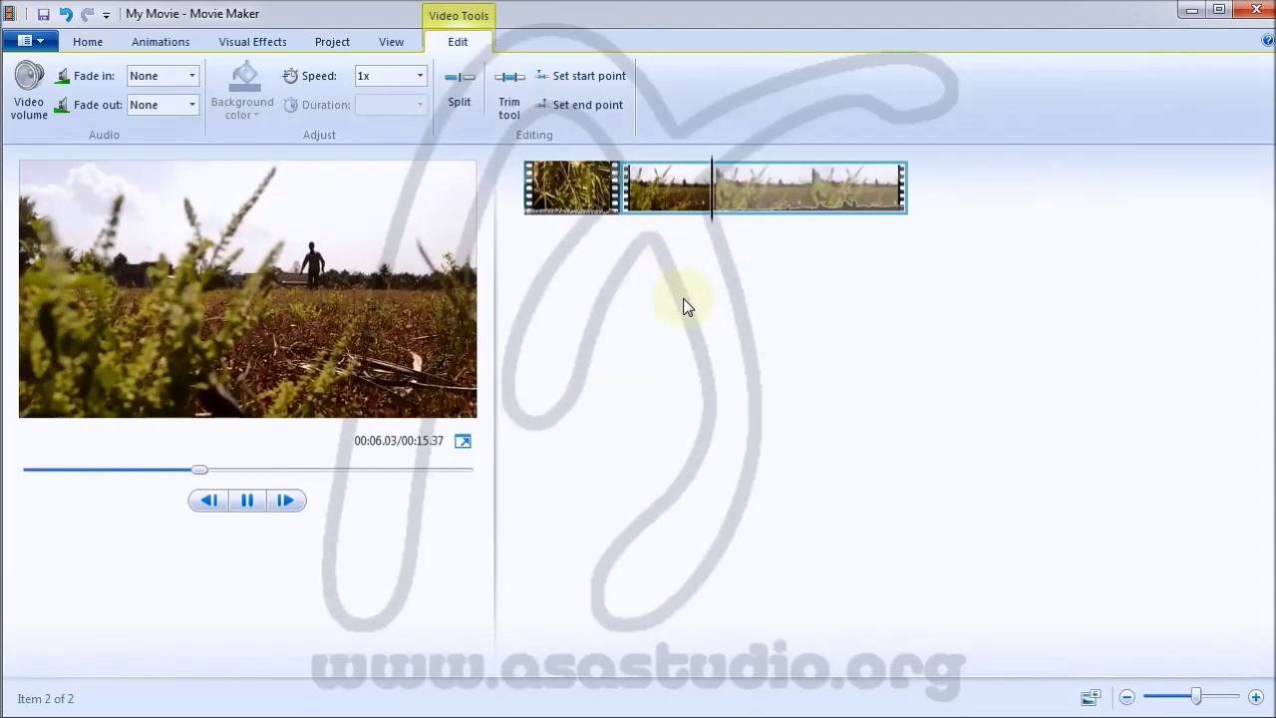
key("space")
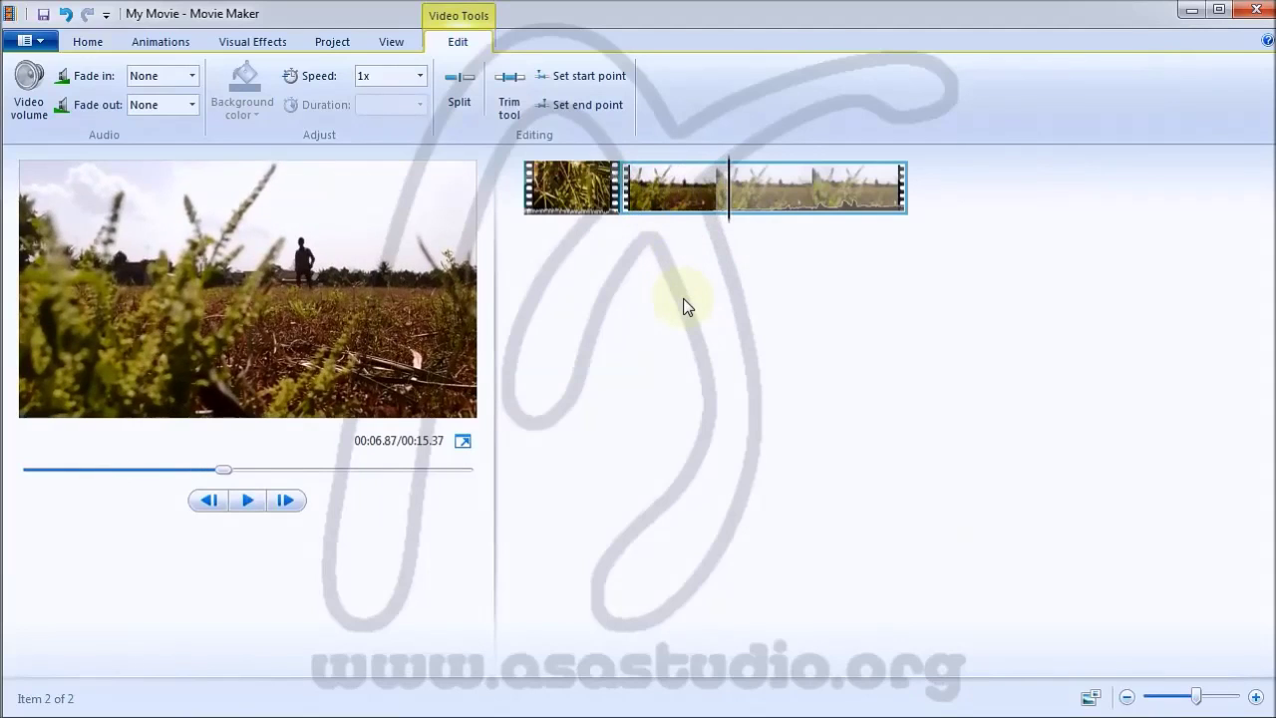
left_click(461, 90)
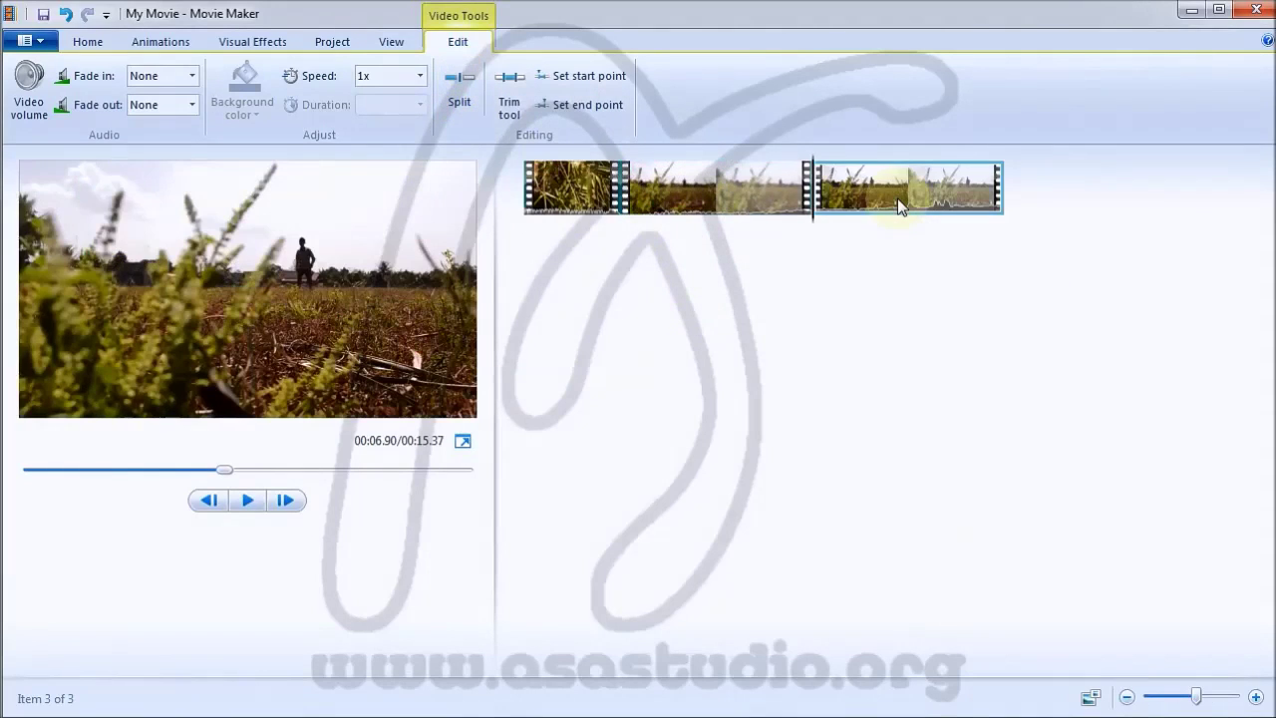
key("Delete")
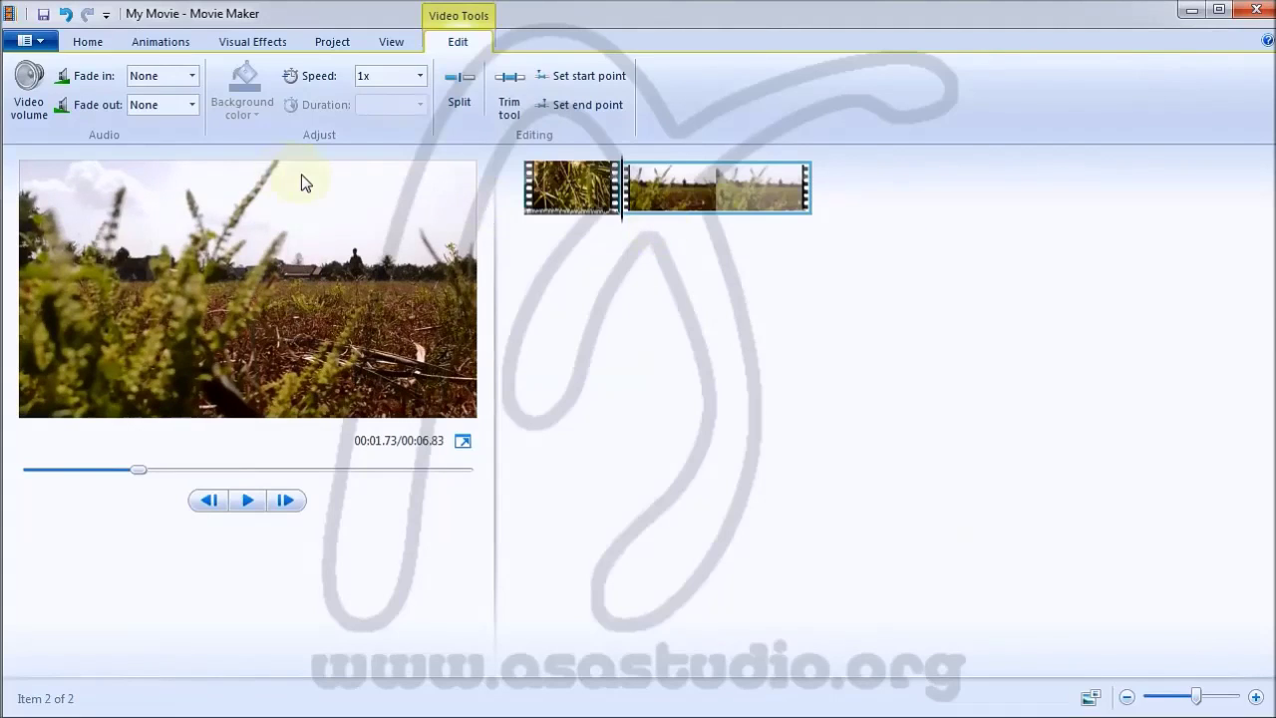
- Add six photos from the photo folder inside the lomba folder to the end of the movie
left_click(87, 44)
left_click(146, 89)
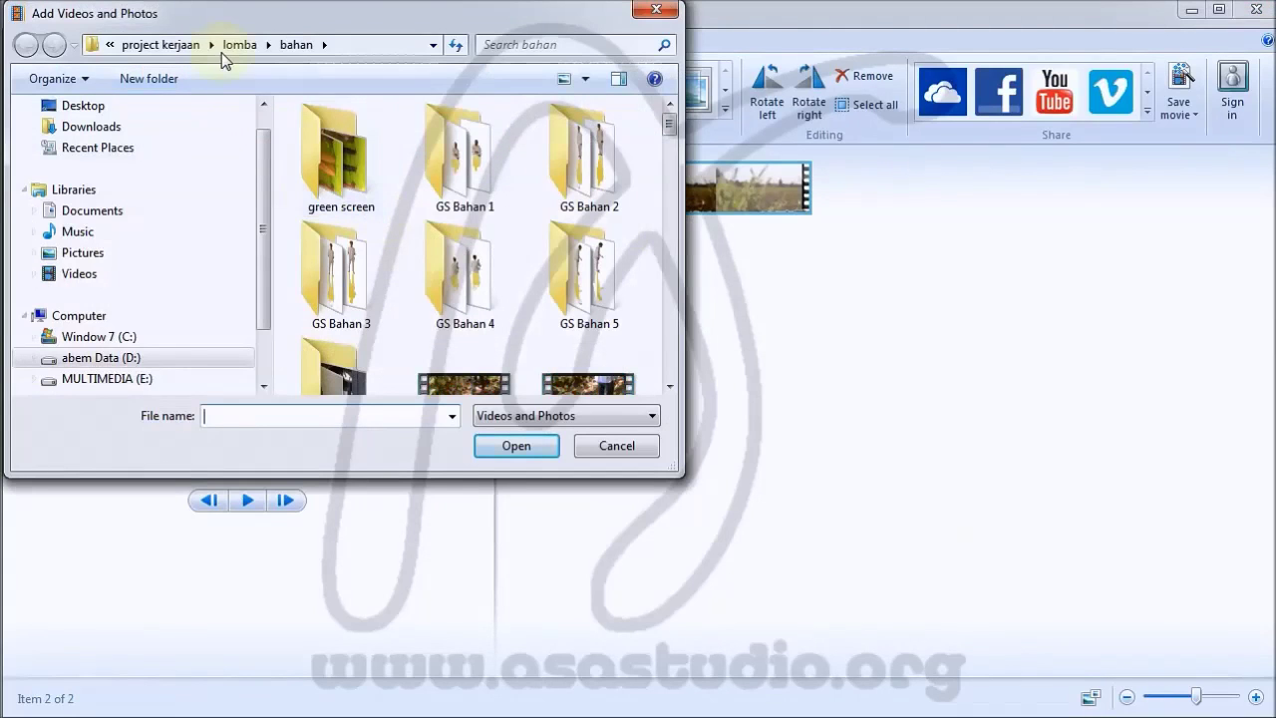
left_click(238, 47)
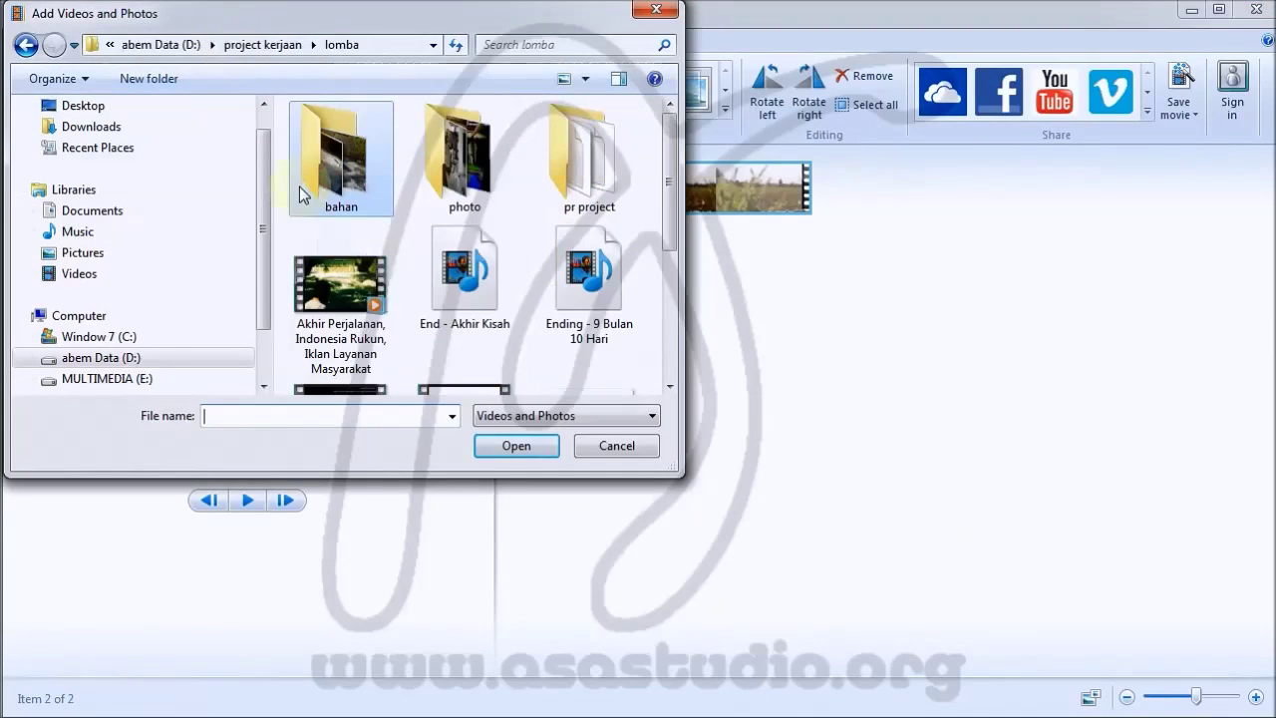
double_click(487, 184)
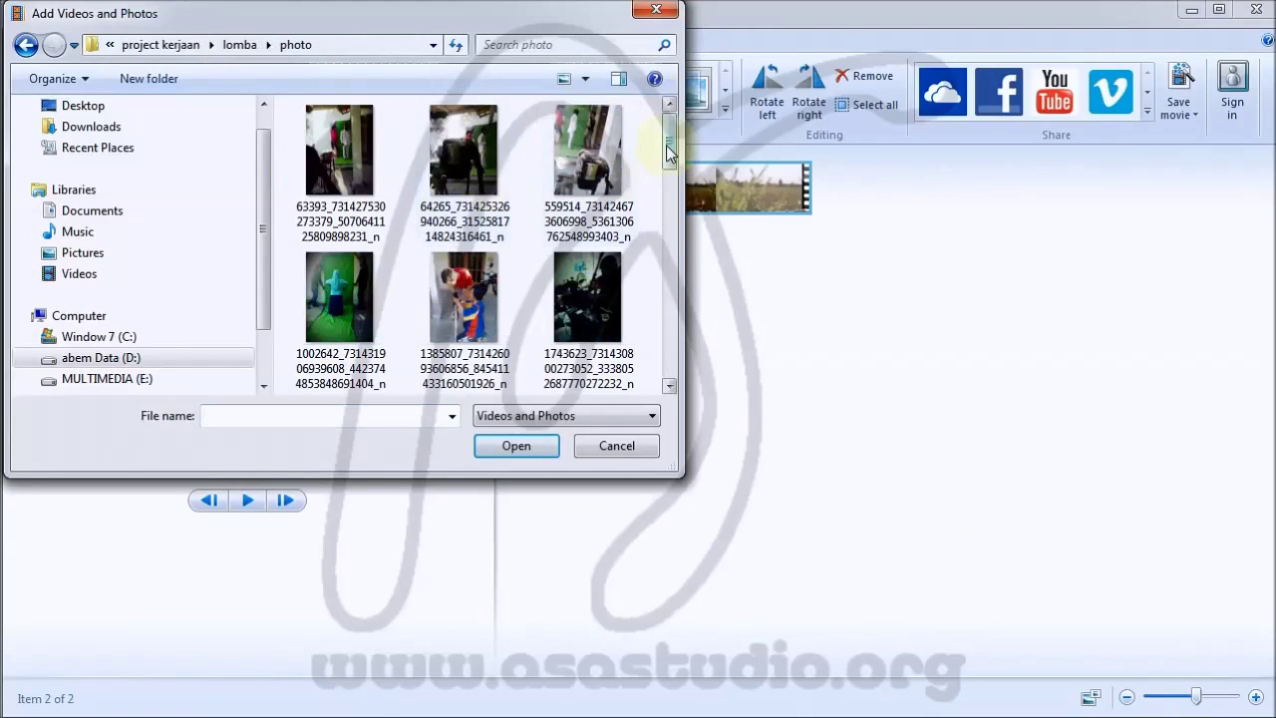
left_click_drag(668, 149, 331, 345)
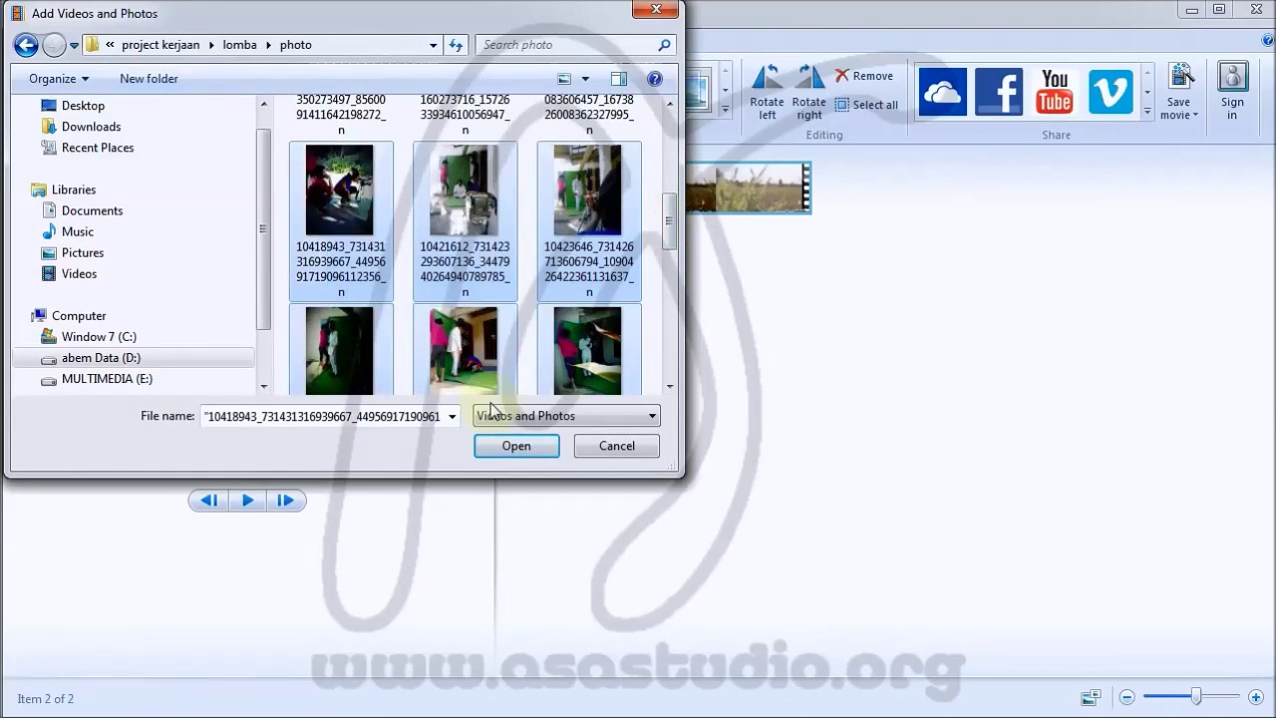
left_click(518, 445)
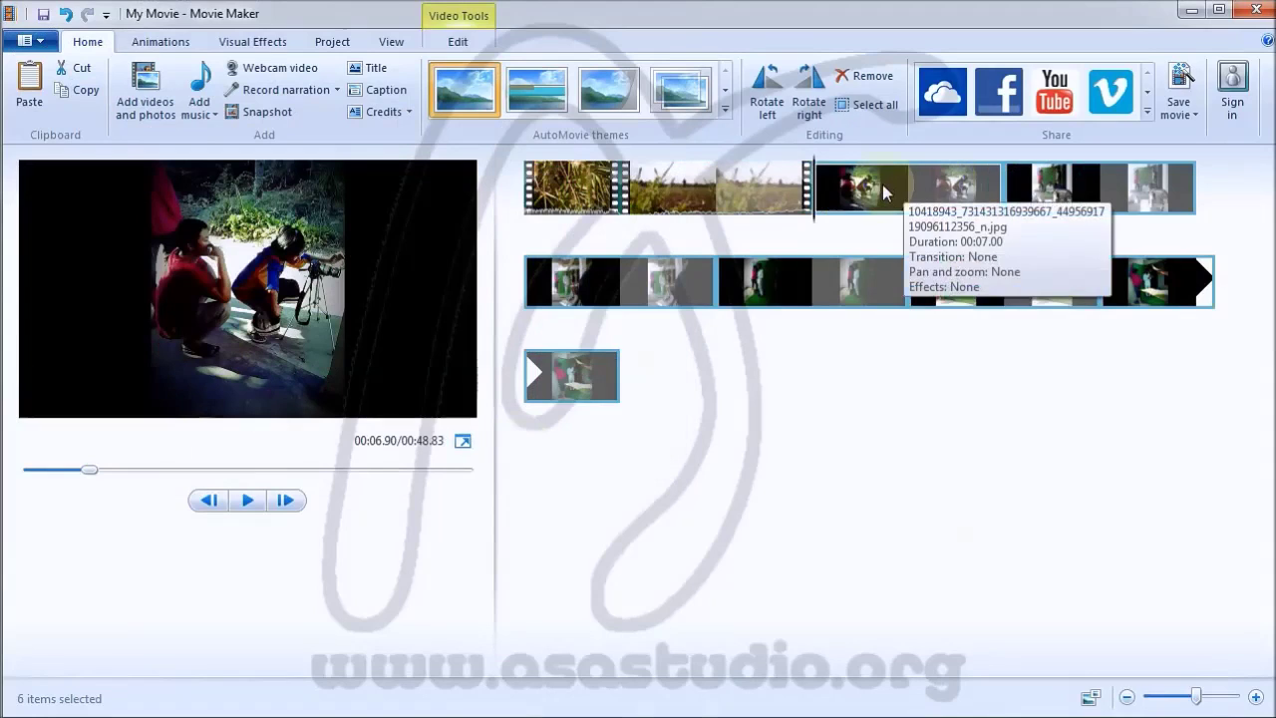
- Preview the first photo and set the duration of all six photos to 3.00 seconds
key("space")
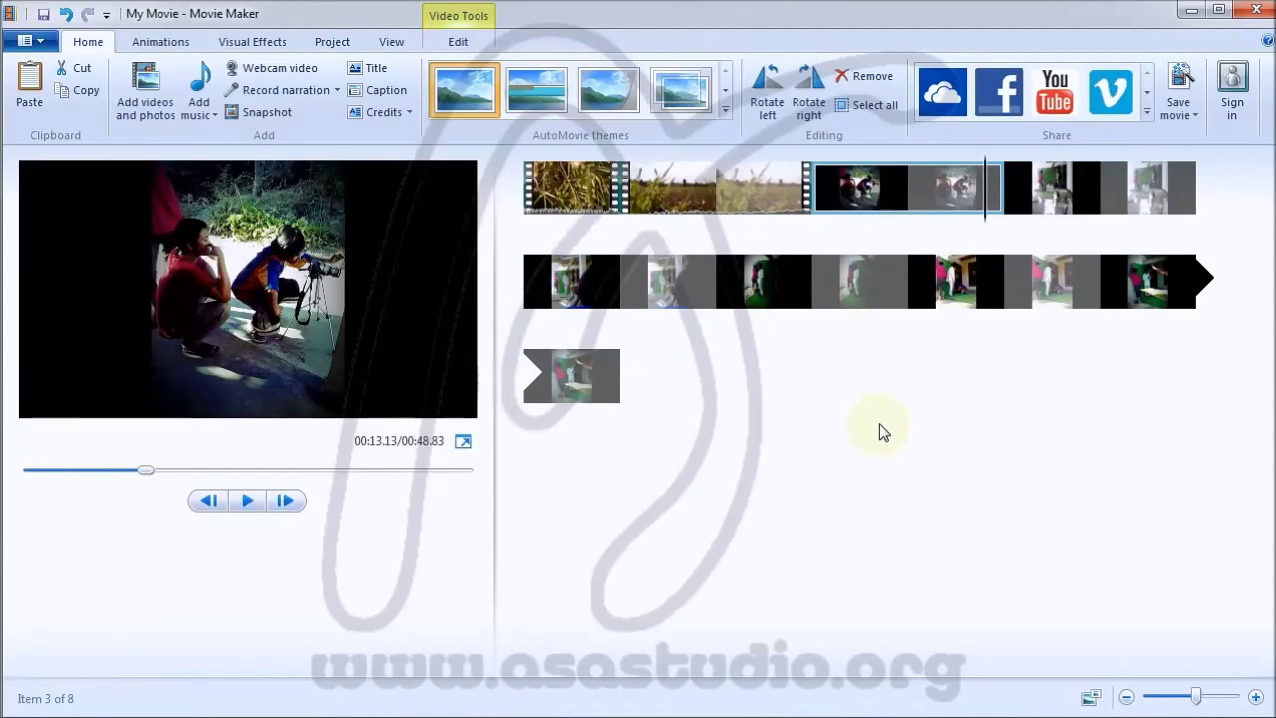
key("space")
left_click(891, 193)
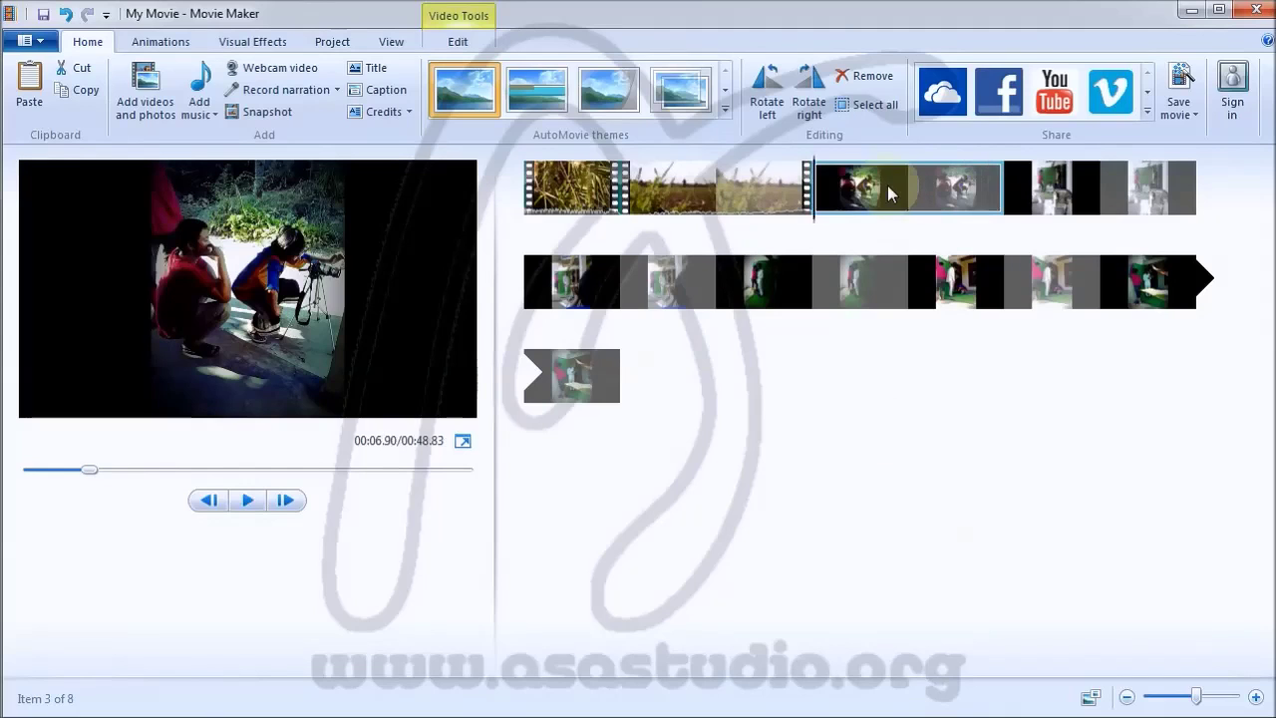
left_click(585, 389, "shift")
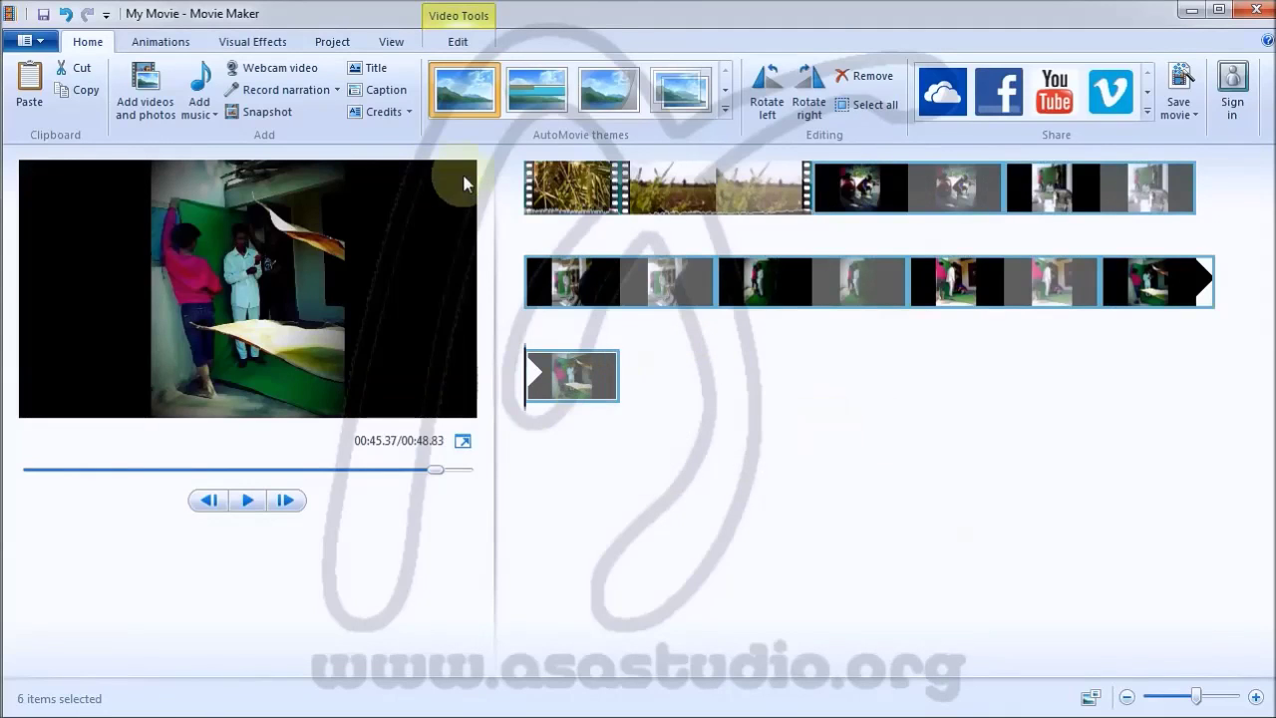
left_click(458, 42)
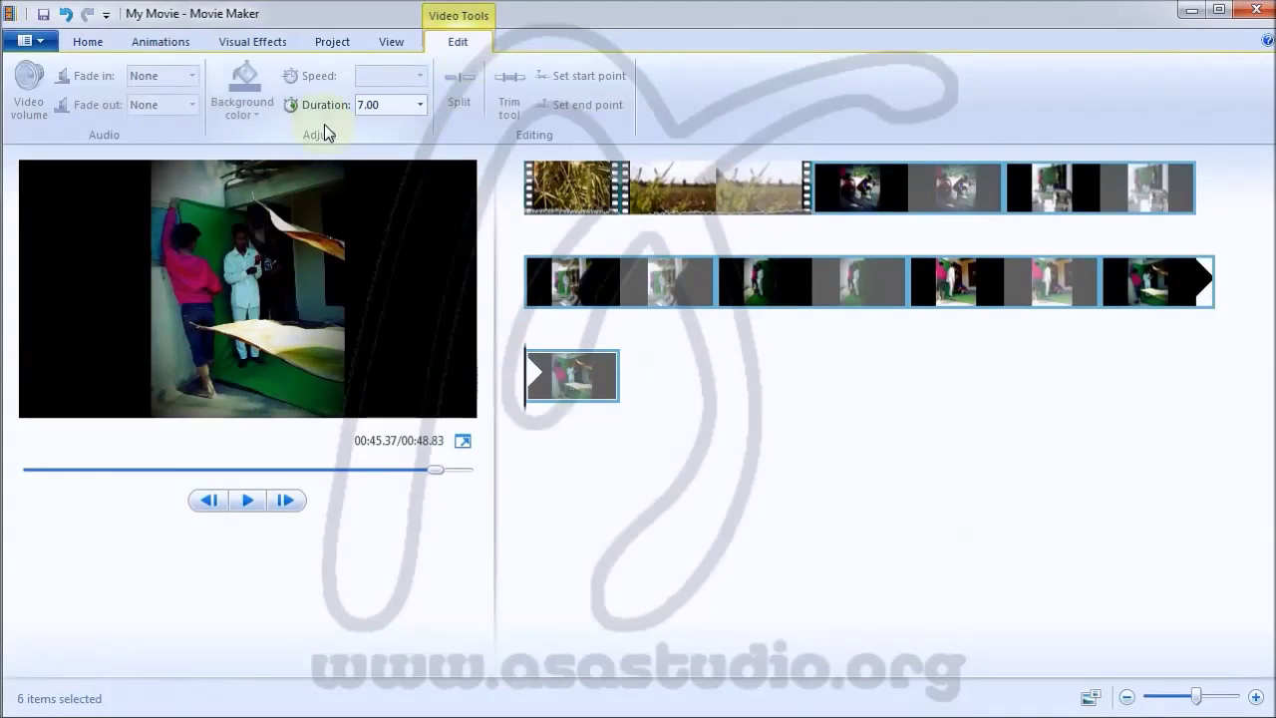
left_click(420, 105)
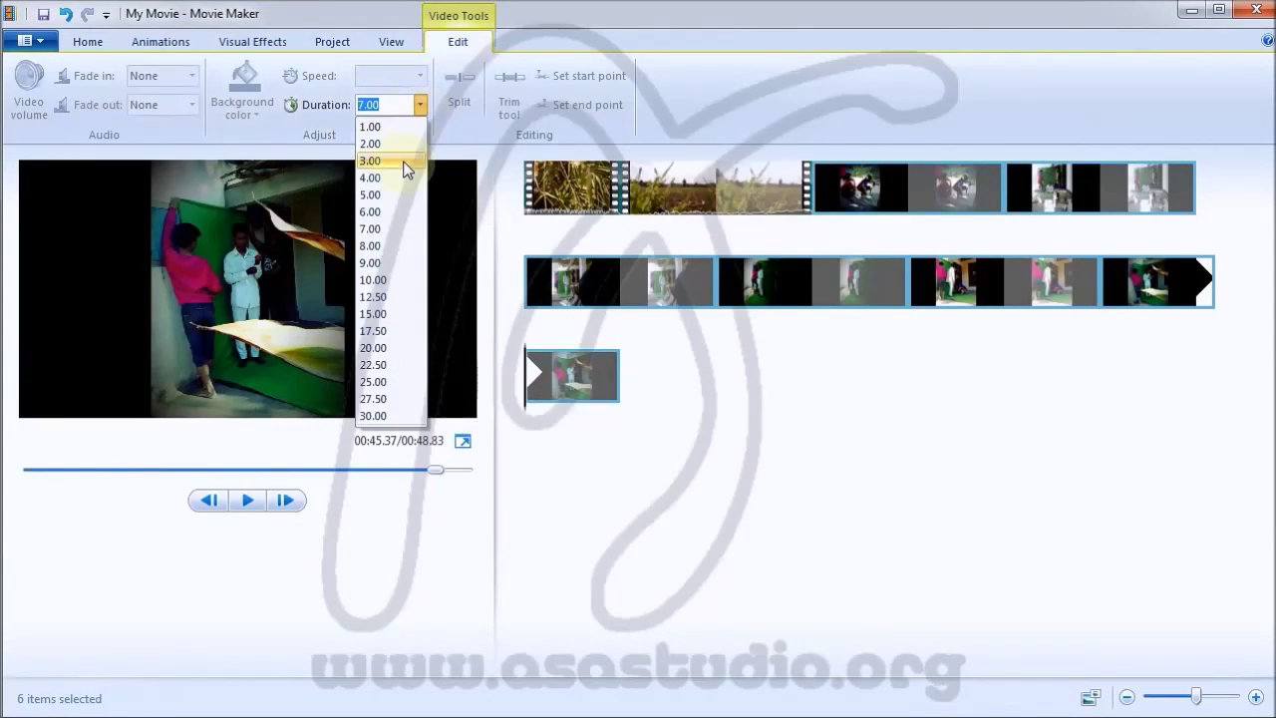
left_click(370, 161)
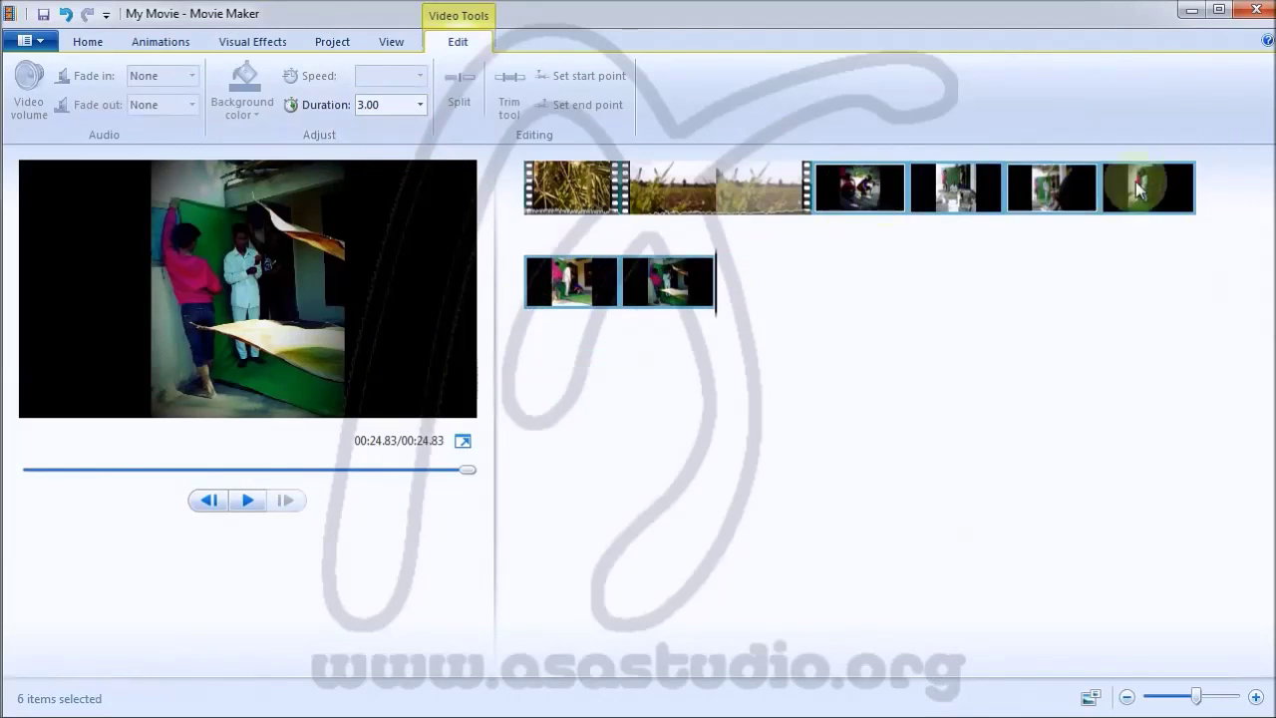
- Preview the horizontal and vertical bow tie, diamond, diagonal cross out and diagonal down-right transitions on the first photo
left_click(840, 204)
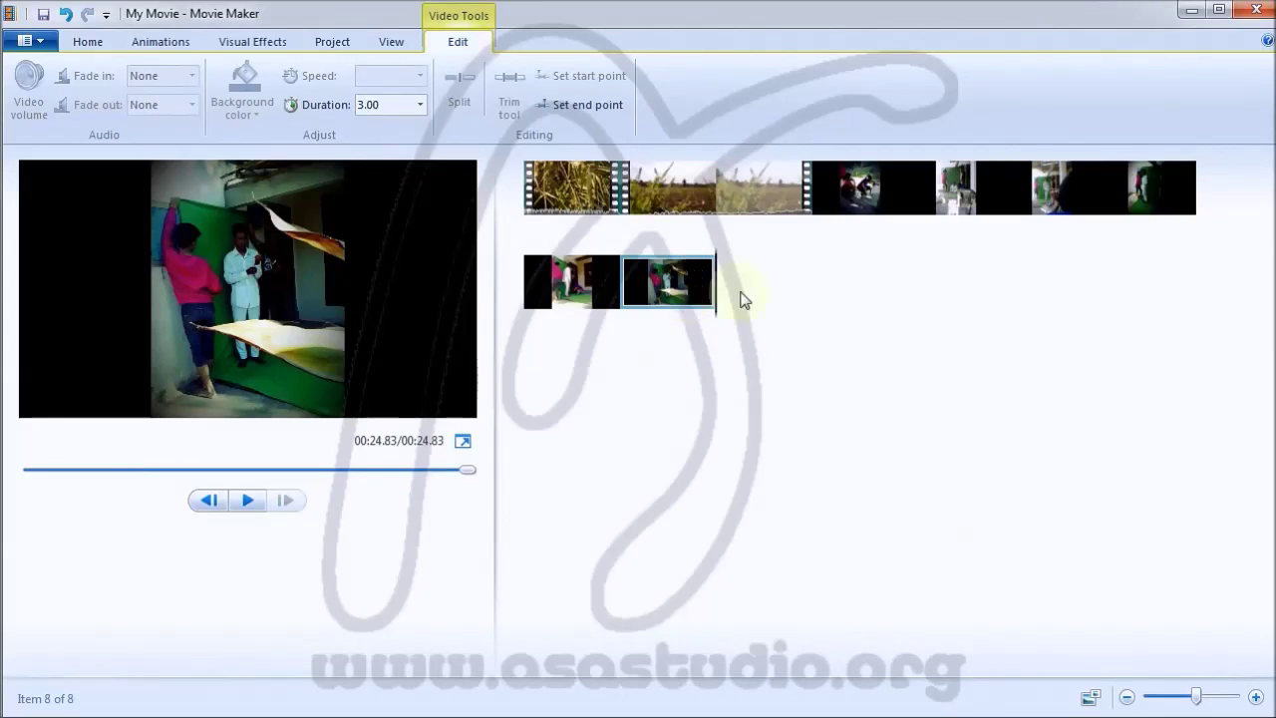
left_click(863, 201)
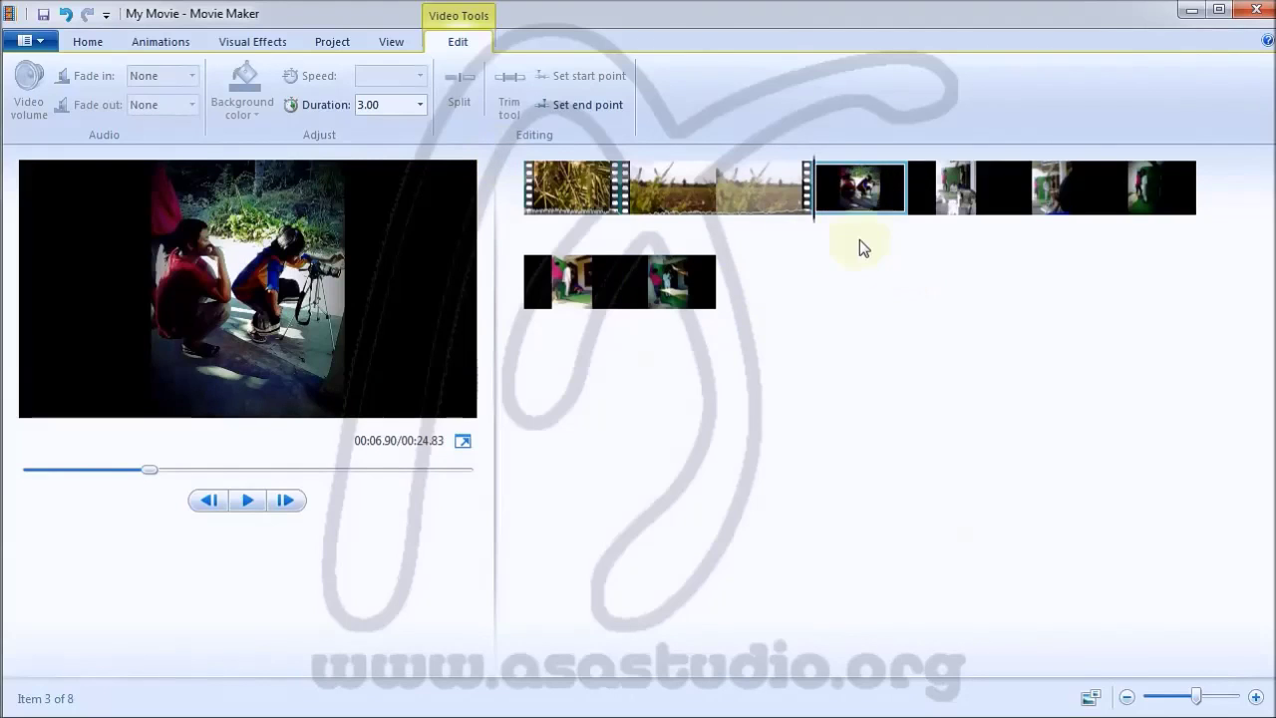
left_click(146, 46)
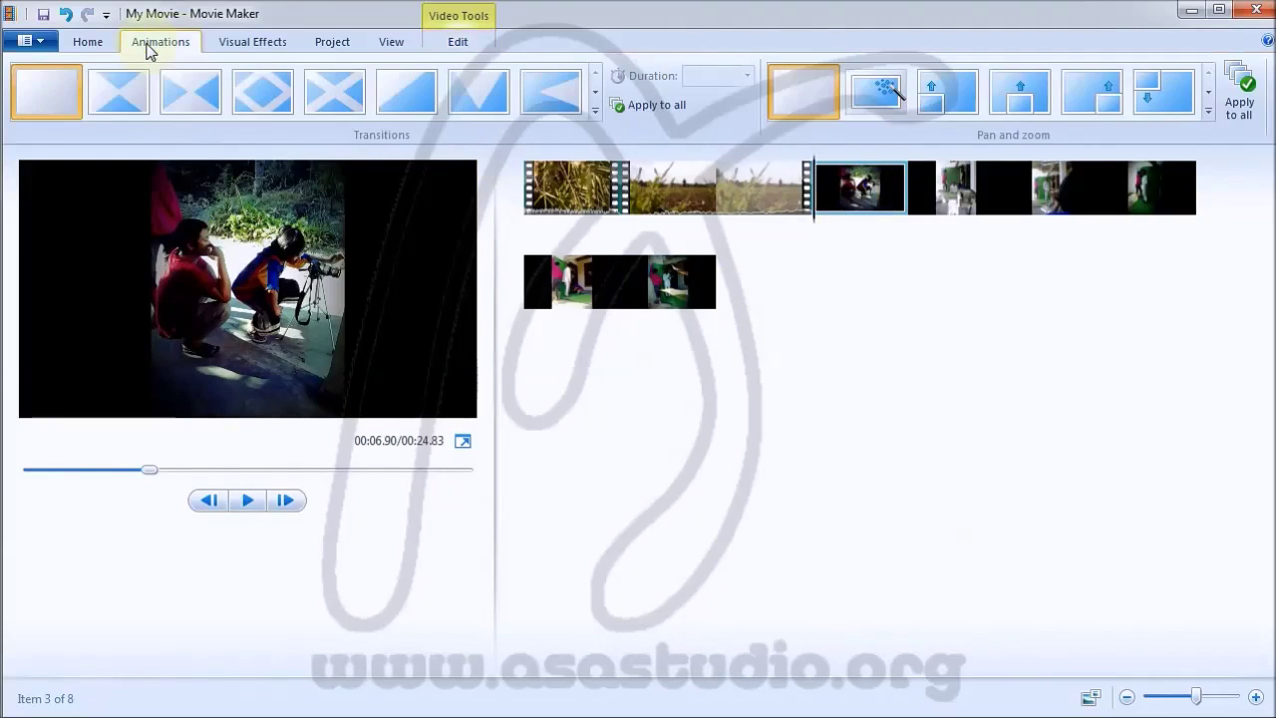
left_click(125, 90)
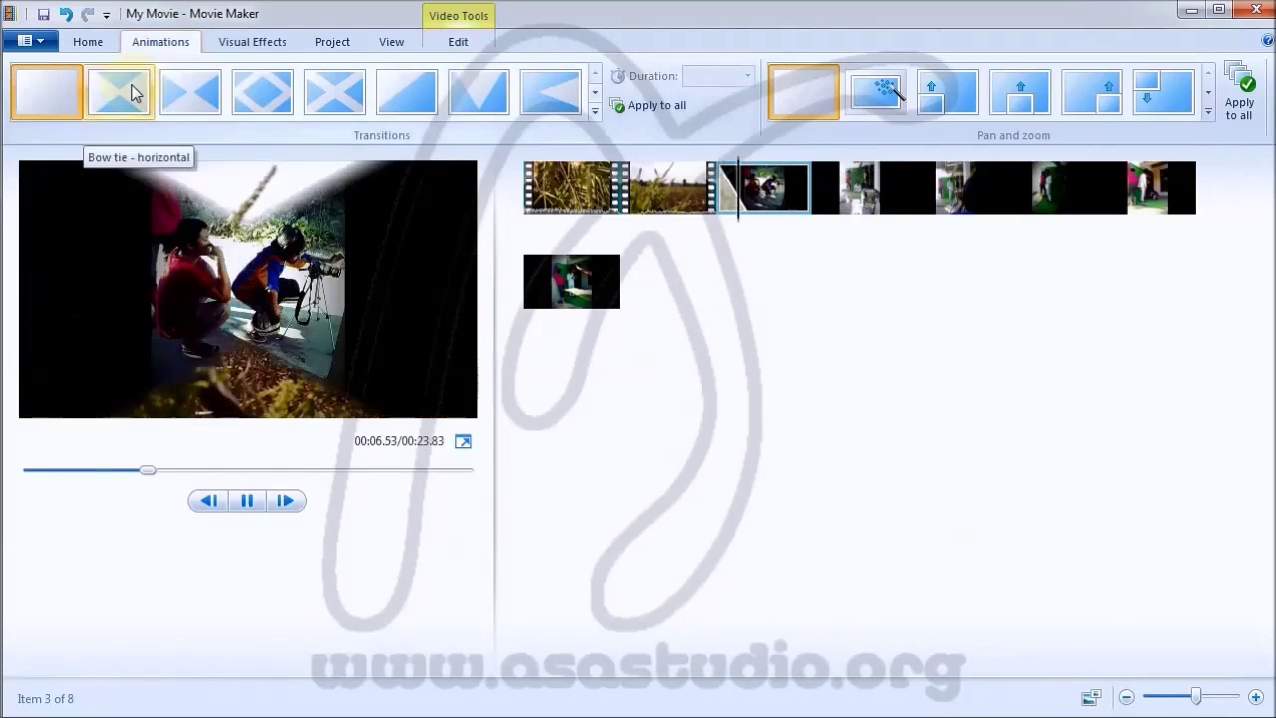
left_click(195, 94)
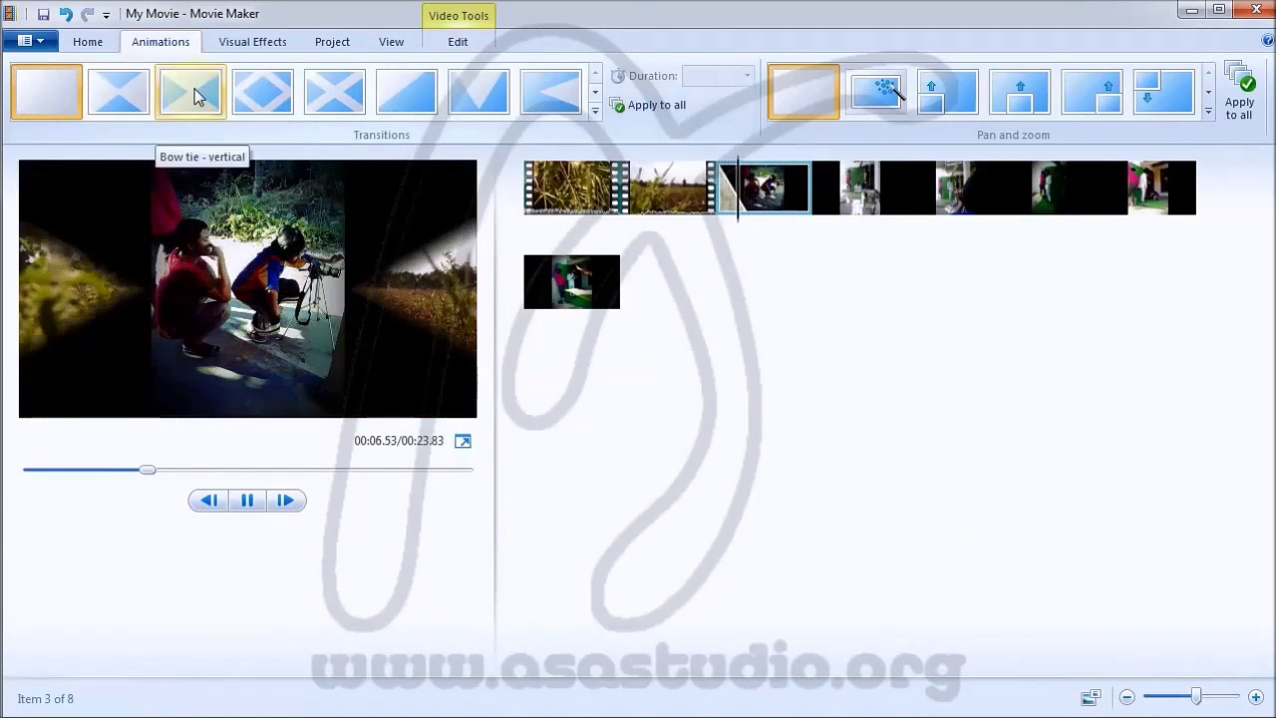
left_click(254, 97)
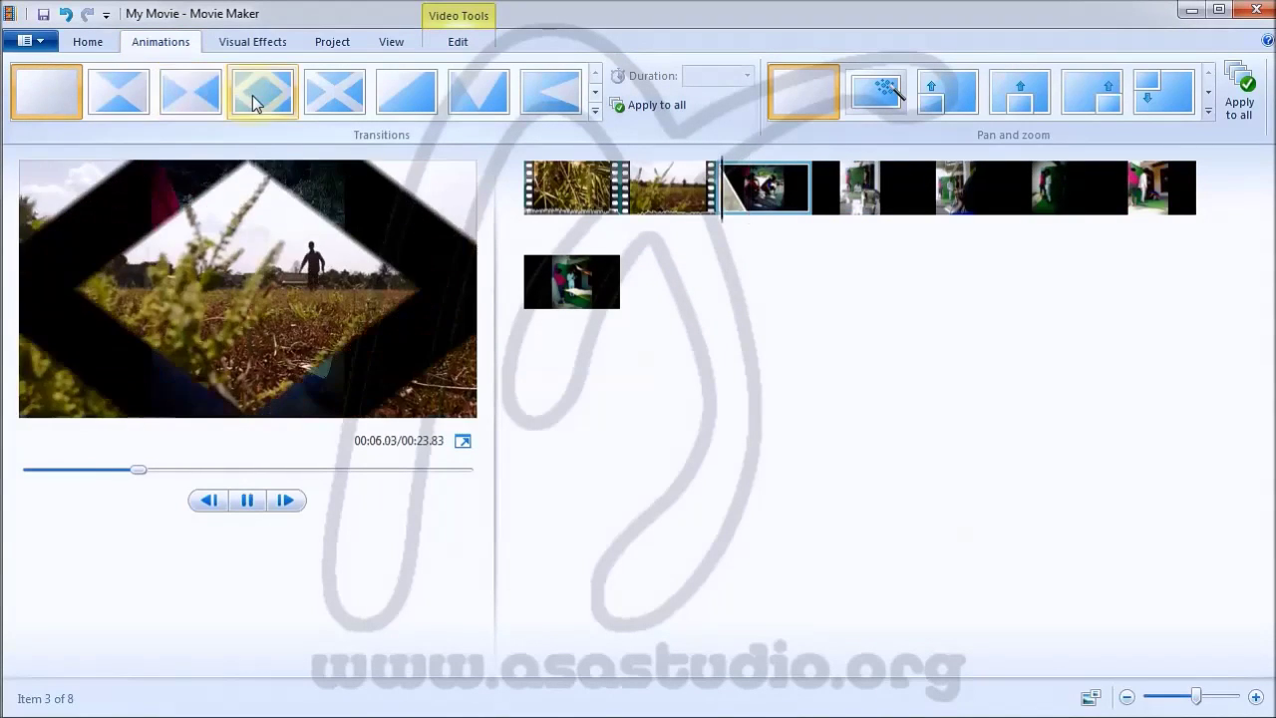
left_click(329, 97)
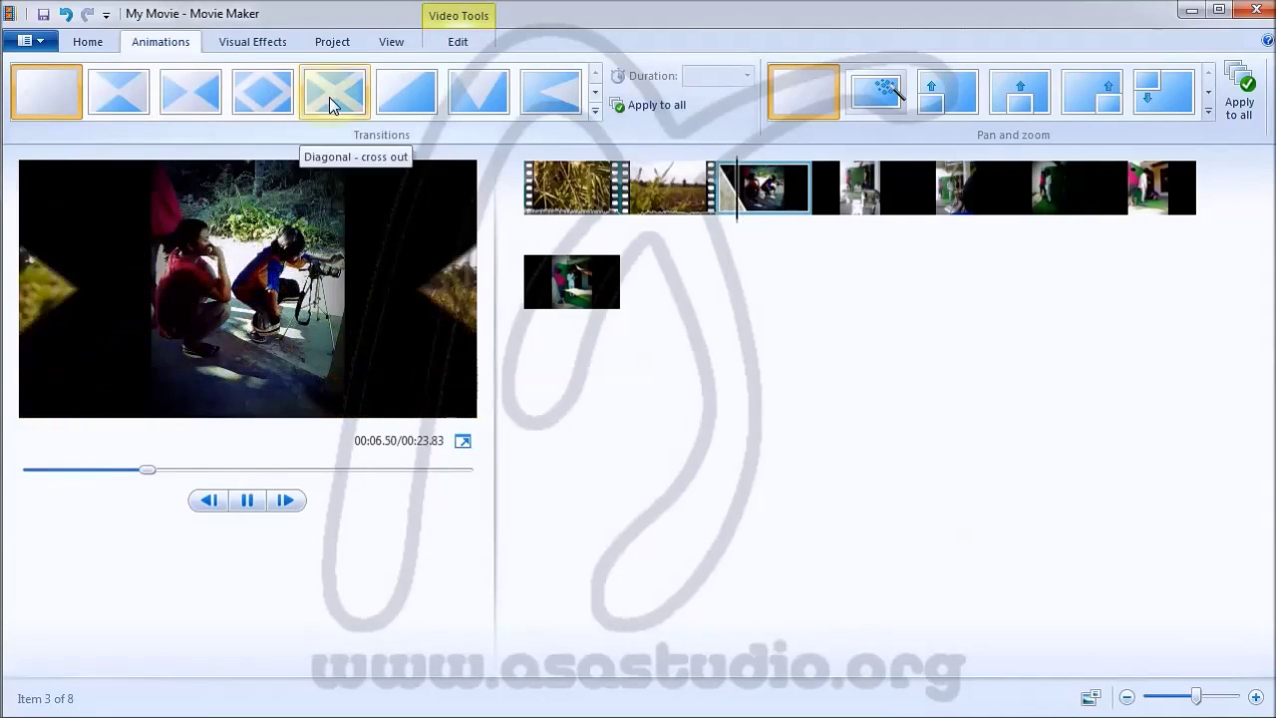
left_click(404, 100)
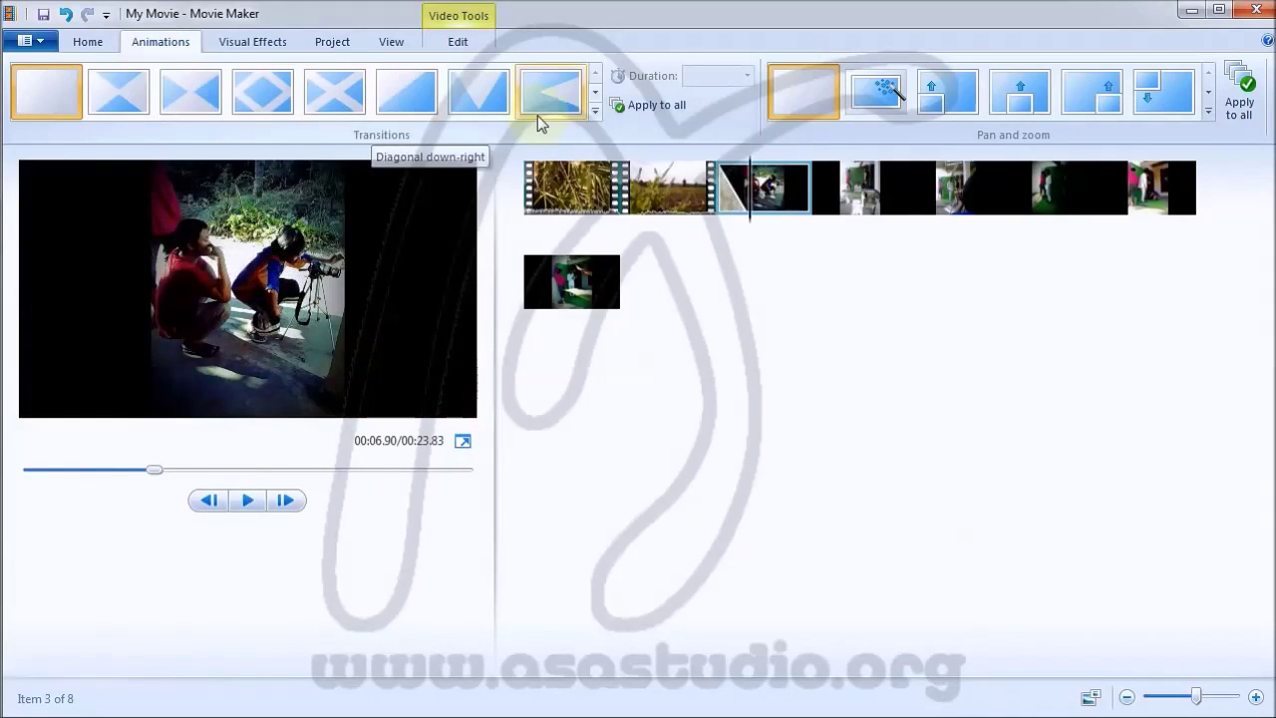
- Apply the first Cinematic transition to the first photo and play it back
left_click(595, 111)
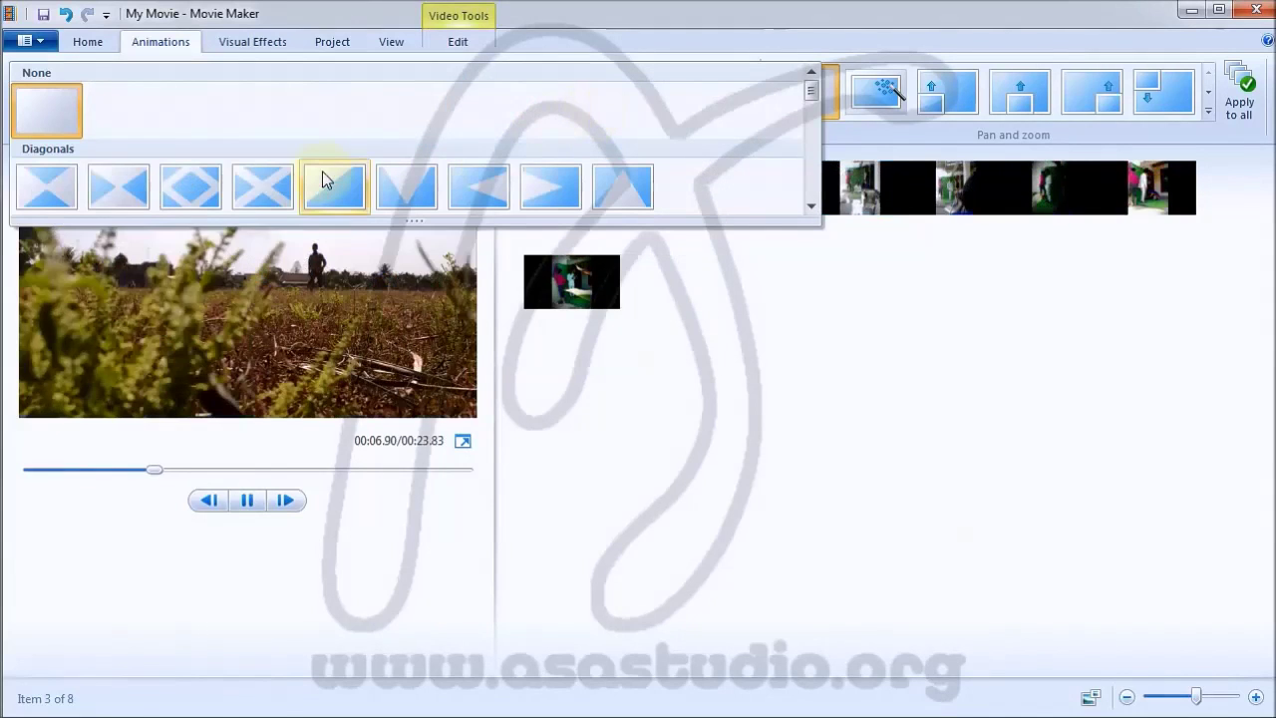
scroll(456, 177, "down", 5)
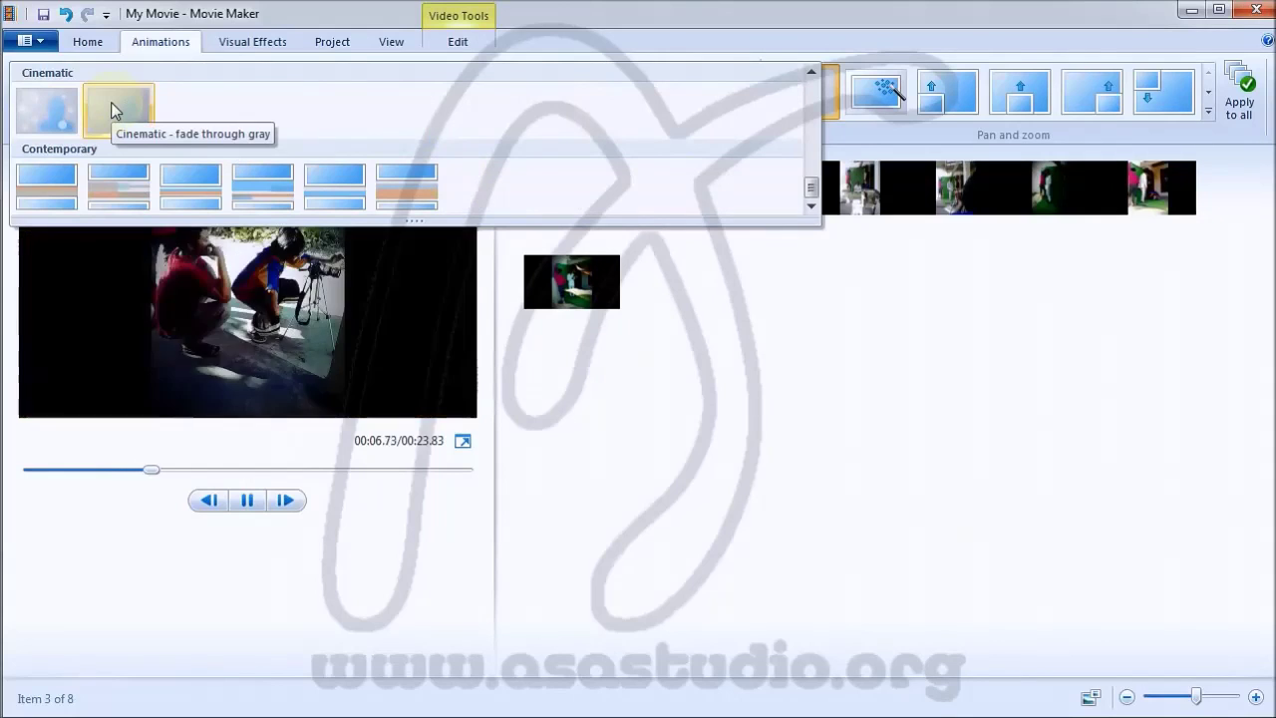
left_click(54, 112)
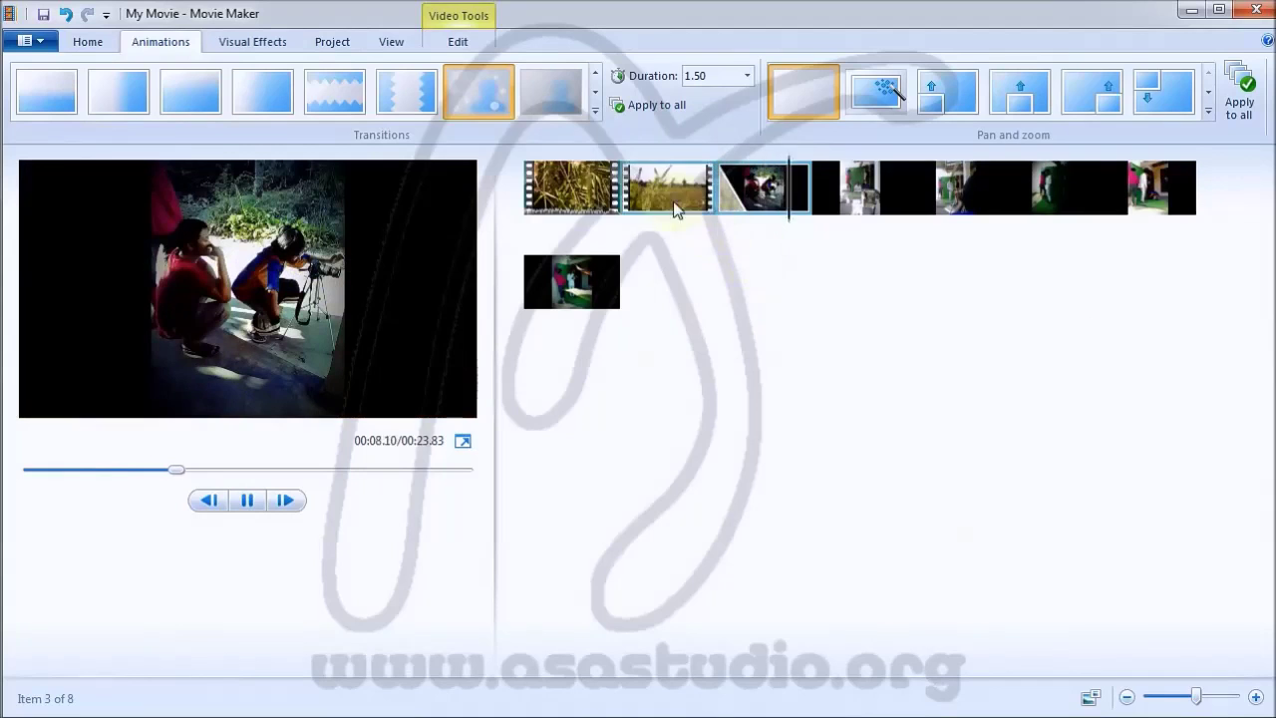
key("Home")
key("space")
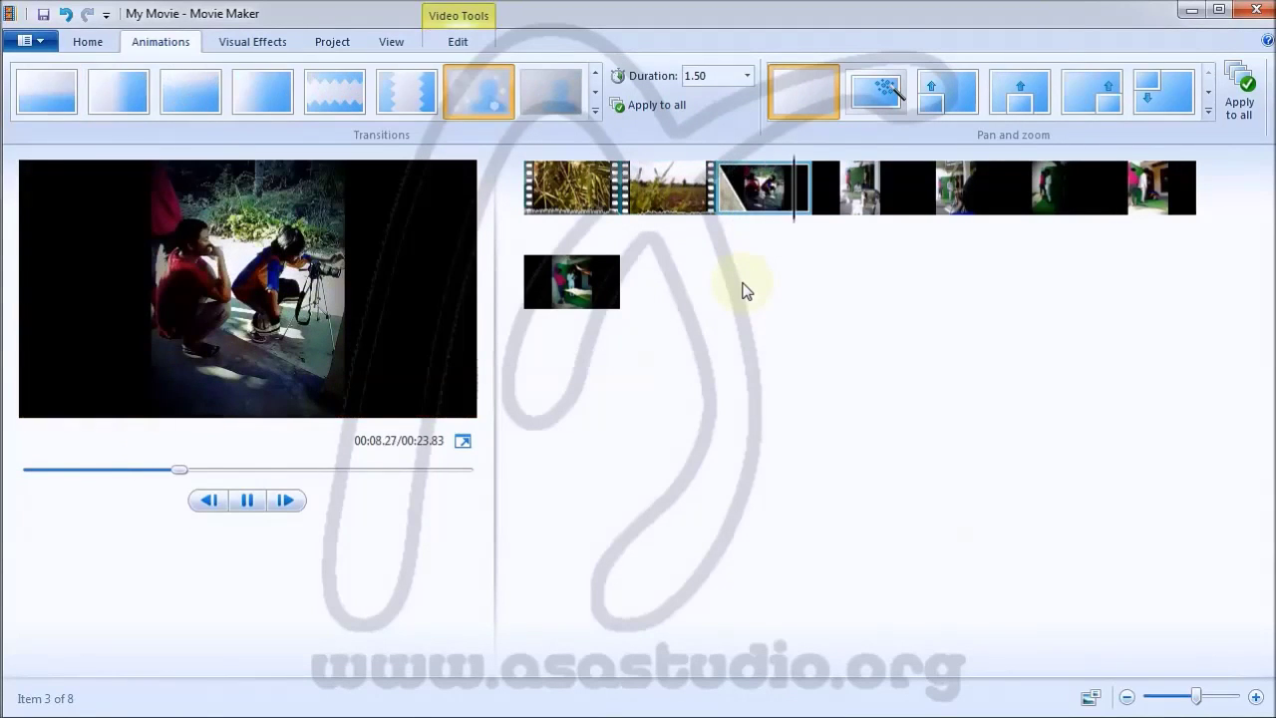
- Apply the third Contemporary transition to the second photo
left_click(842, 196)
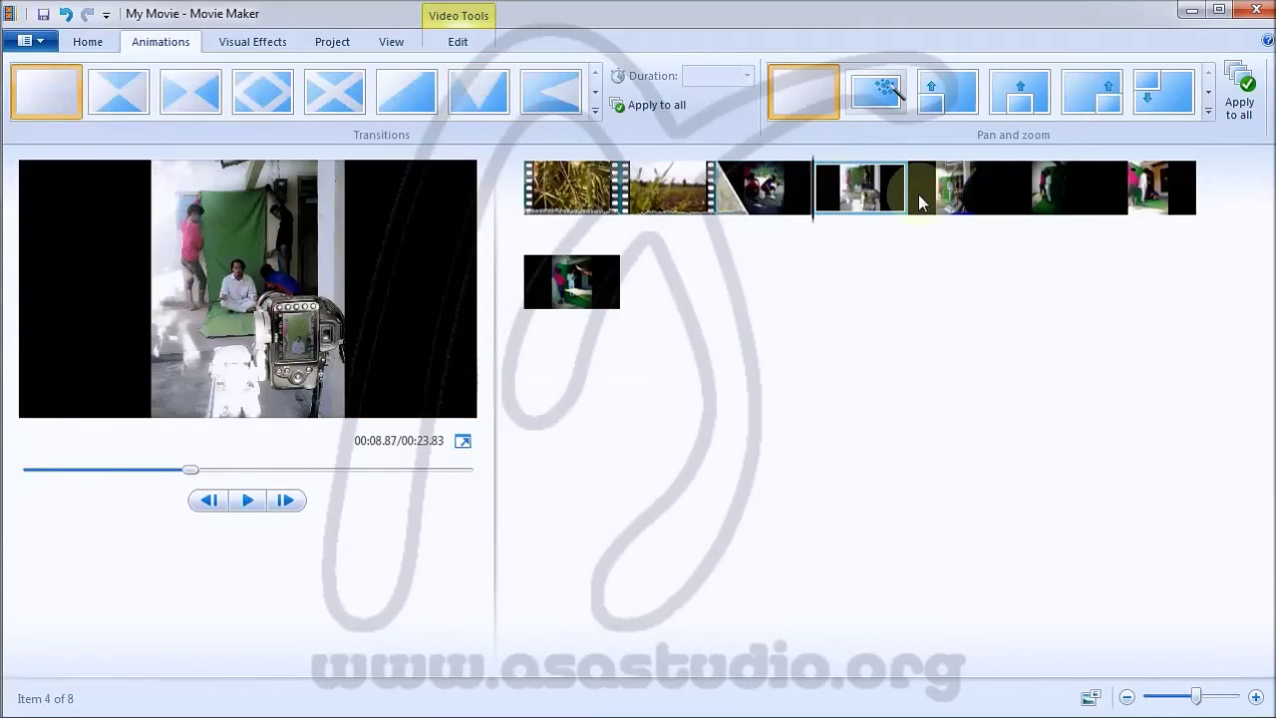
left_click(594, 110)
scroll(598, 185, "down", 5)
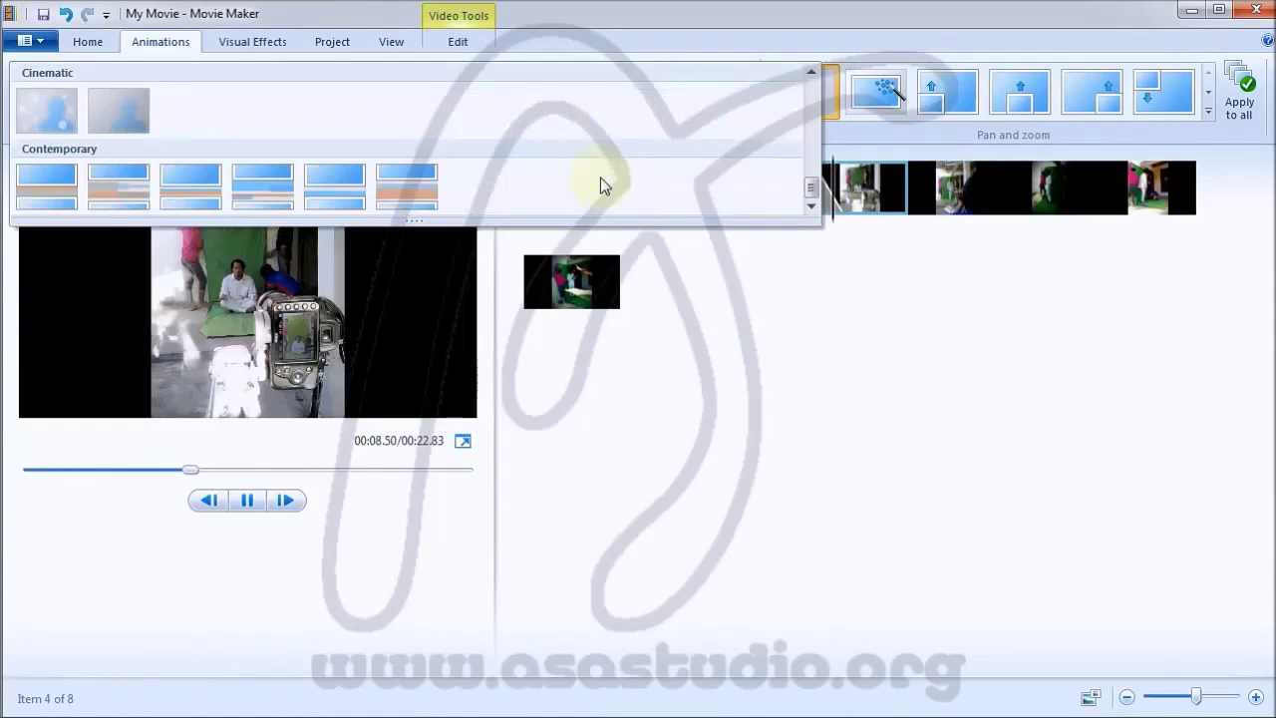
left_click(202, 187)
- Apply the diamond-shaped diagonal transition to the third photo and the diagonal down-right transition to the fourth photo
left_click(954, 203)
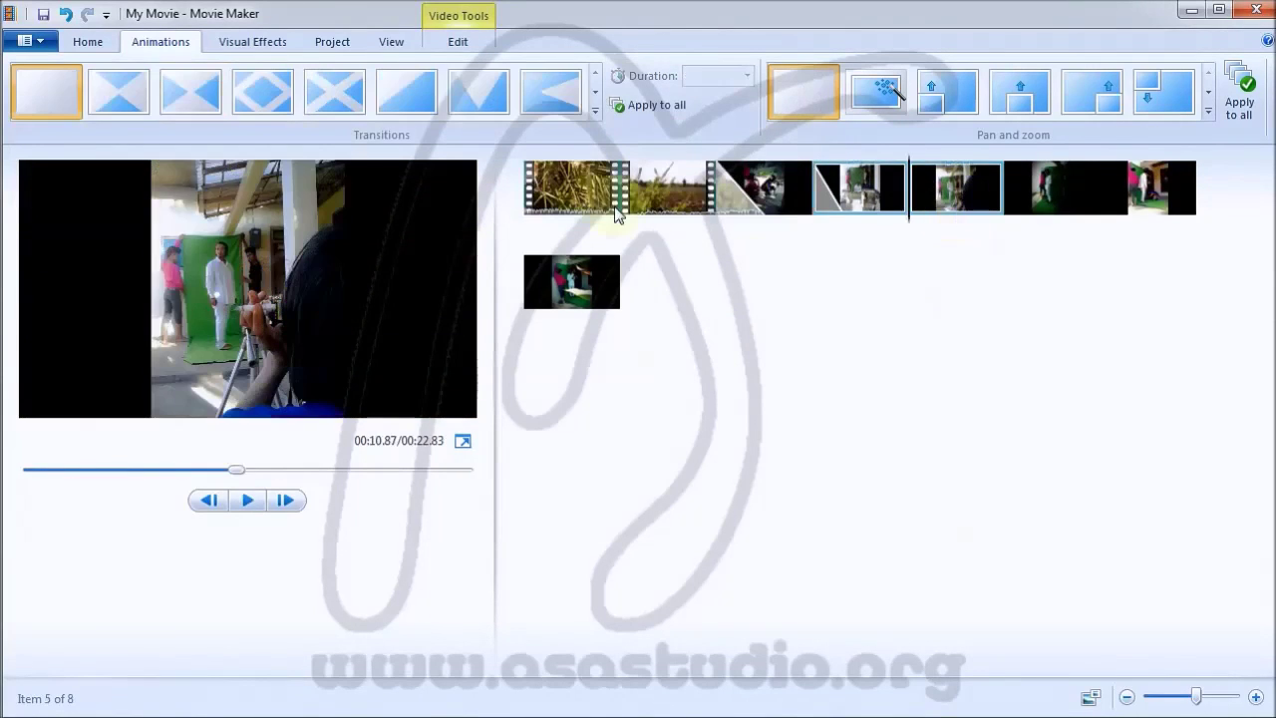
left_click(279, 108)
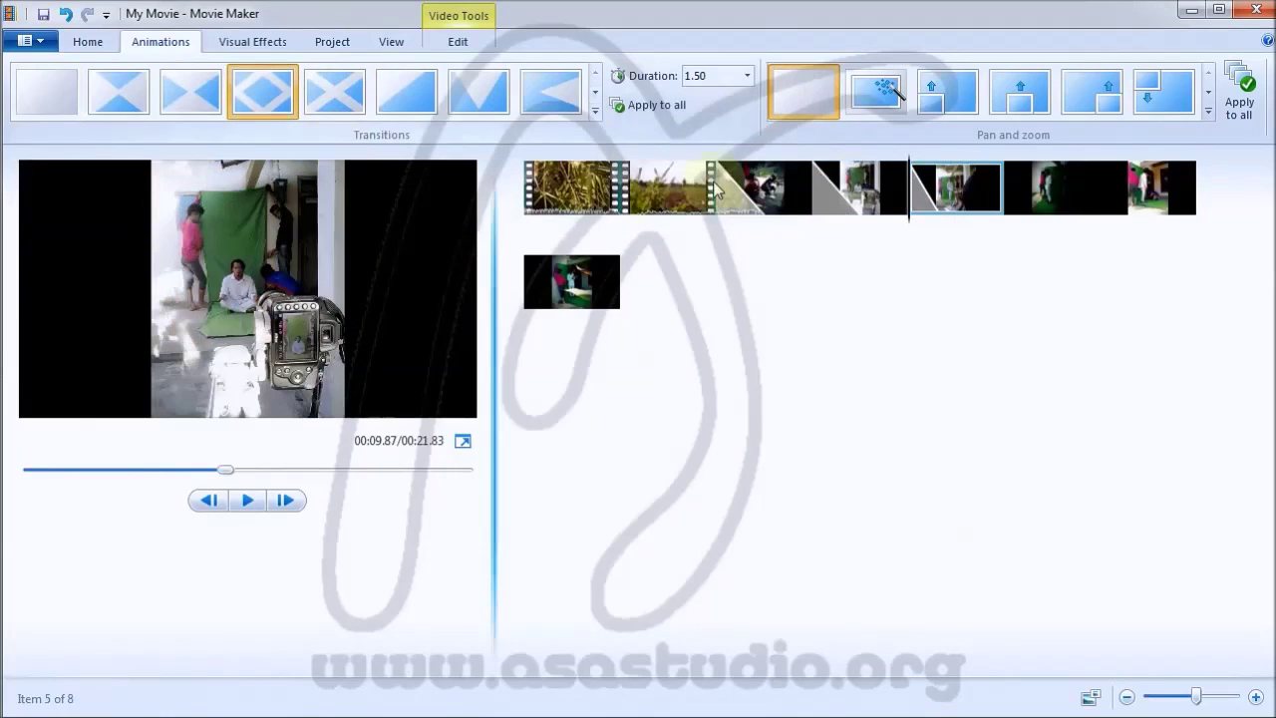
left_click(1032, 208)
left_click(411, 109)
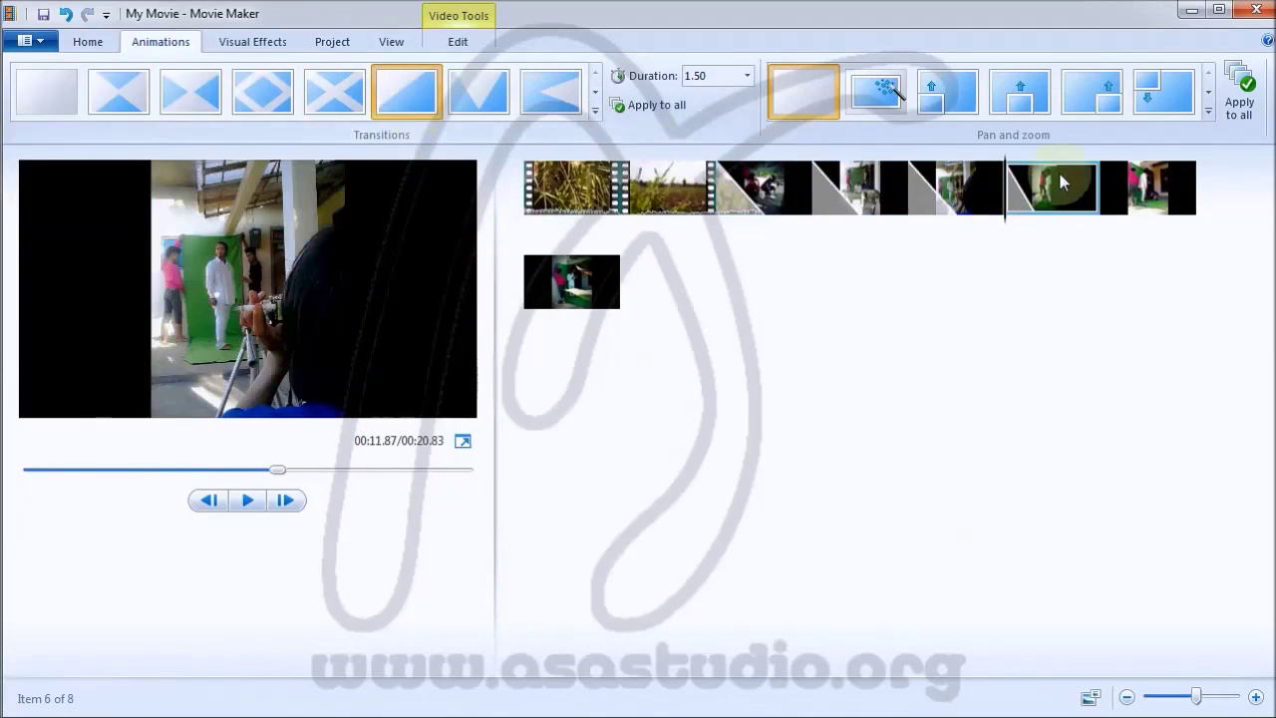
- Apply the overlapping-frames transition to the fifth photo and the vertical-stripes transition to the sixth photo
left_click(1147, 189)
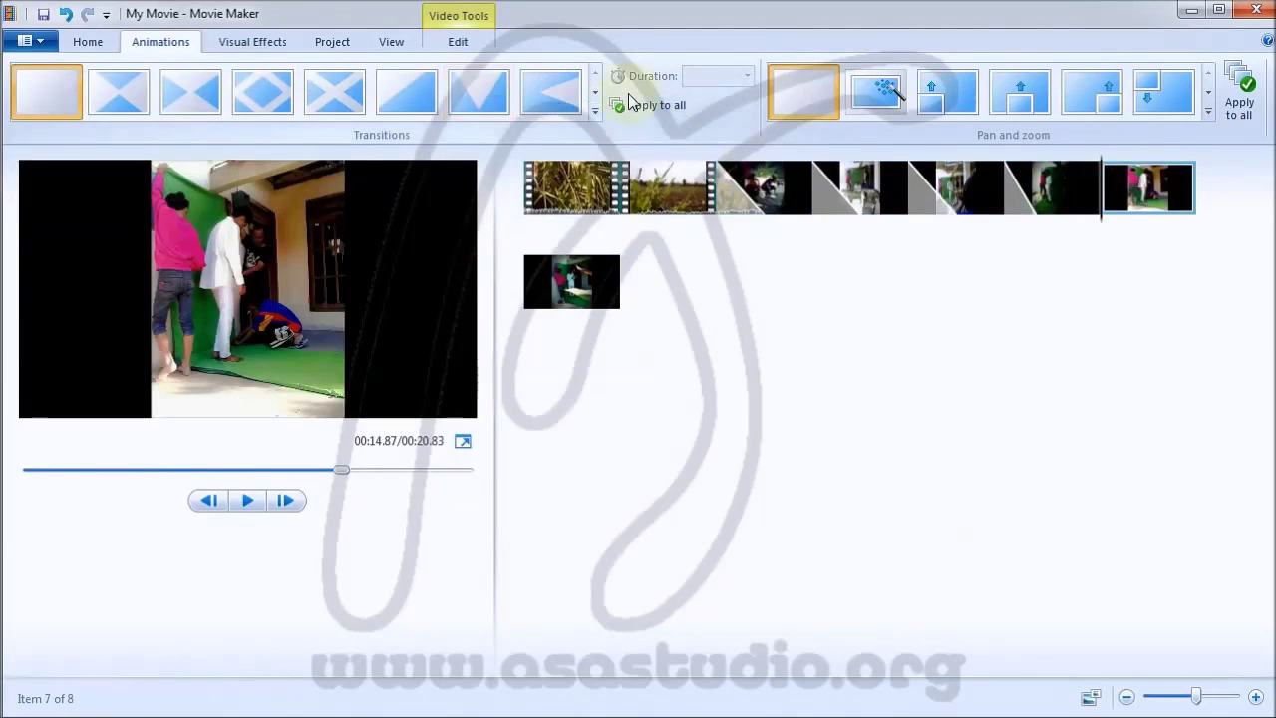
left_click(594, 93)
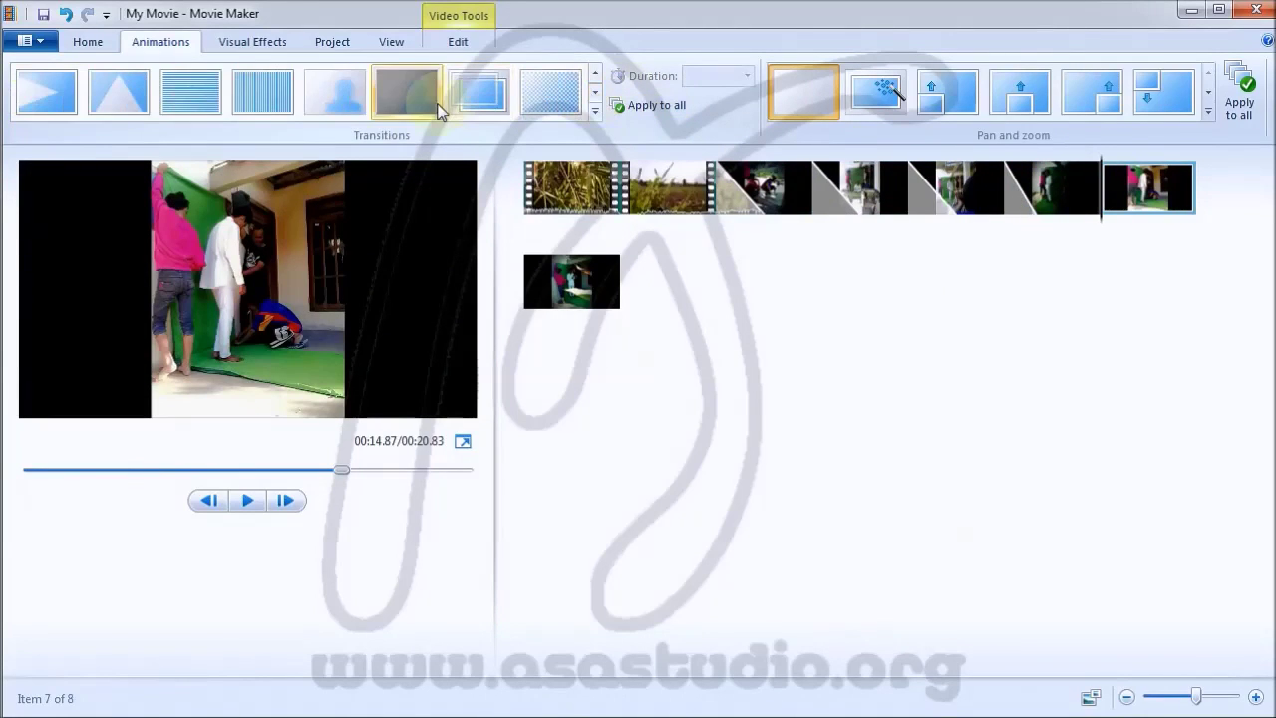
left_click(479, 110)
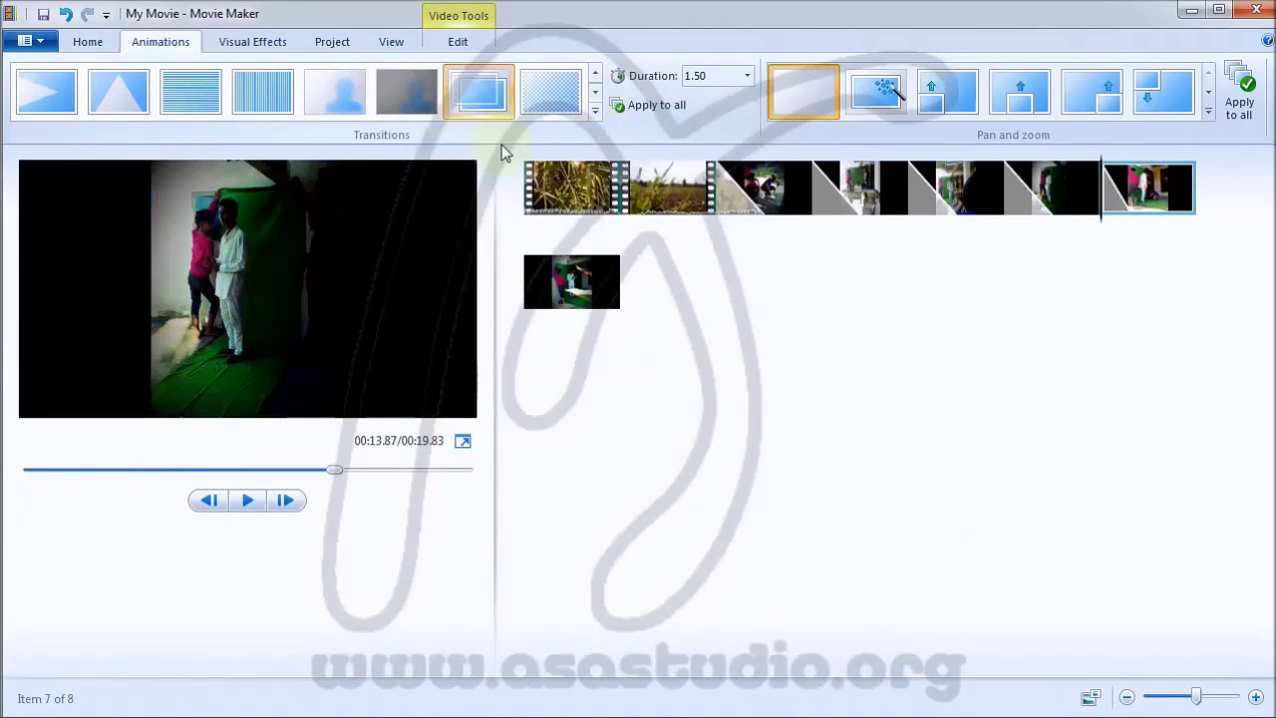
left_click(582, 289)
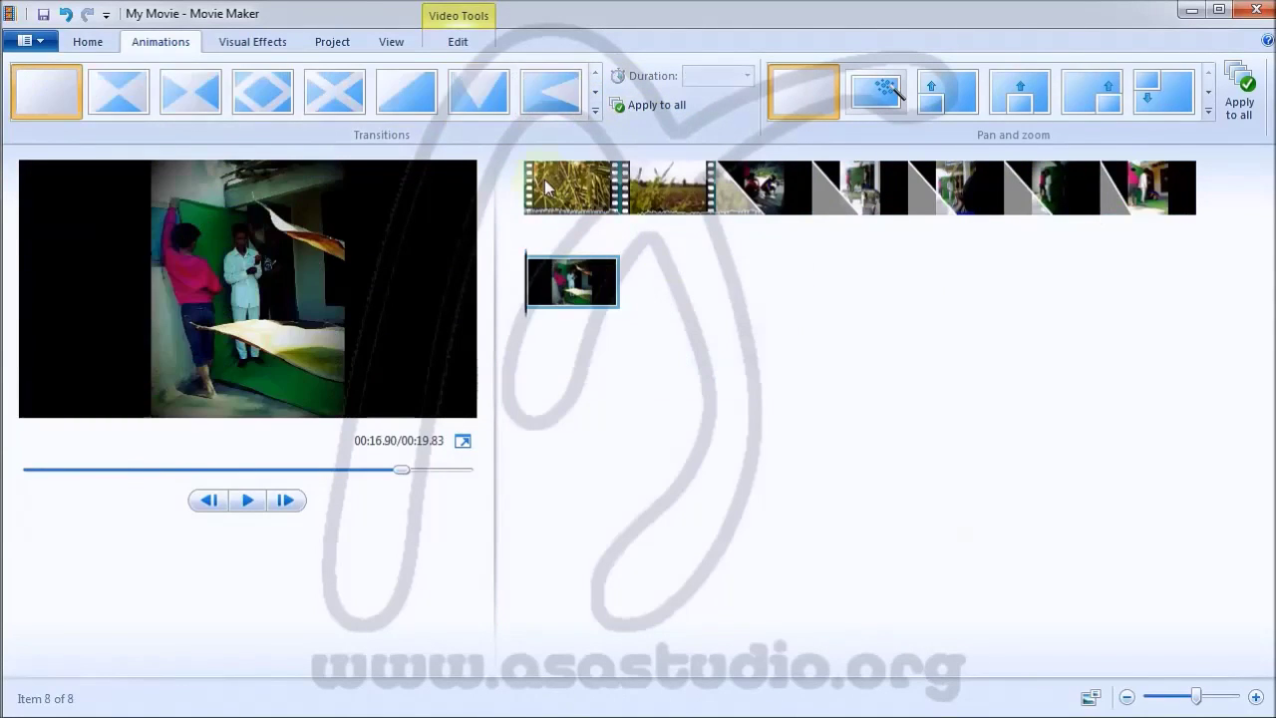
left_click(595, 97)
left_click(265, 92)
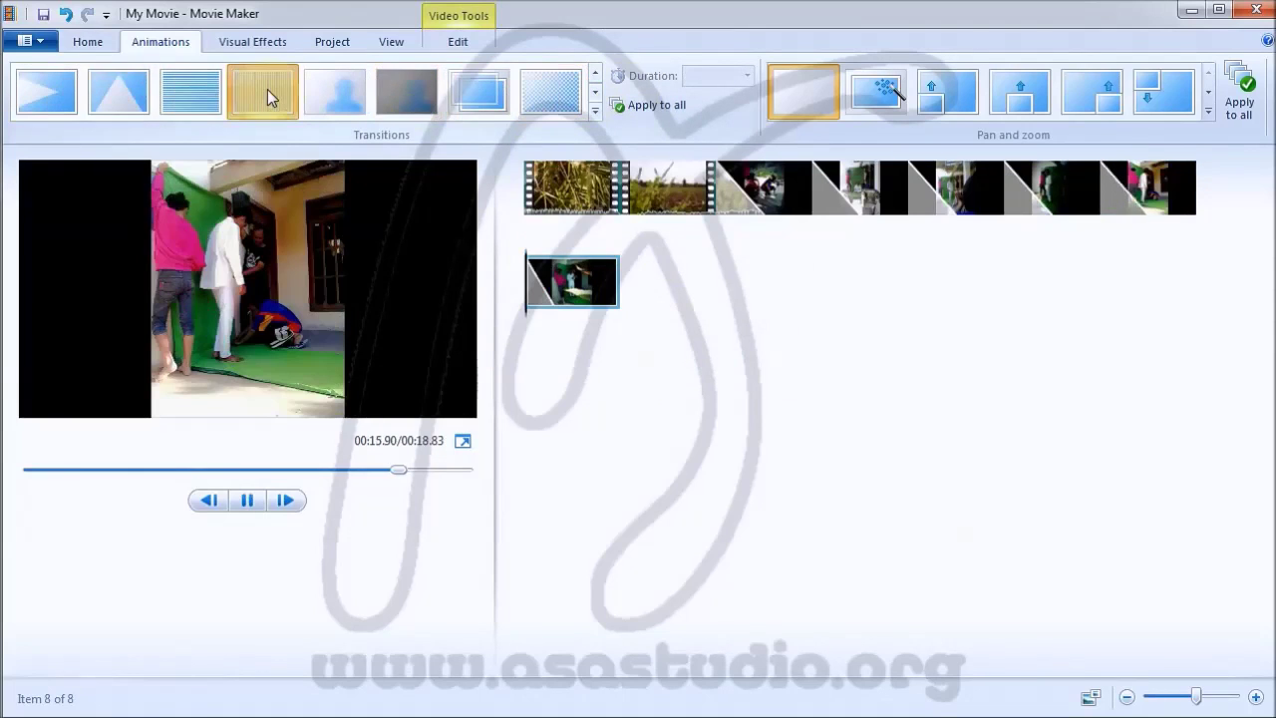
- Apply the sixth Contemporary transition to the second video clip
left_click(643, 206)
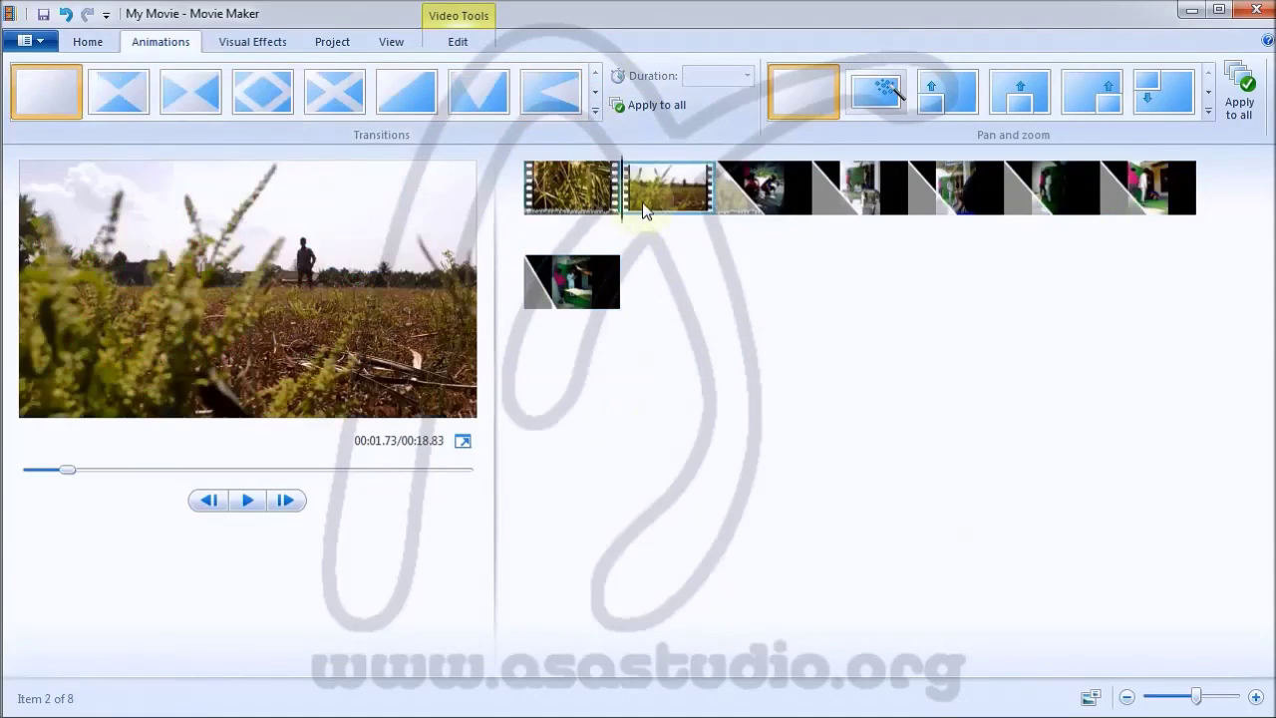
left_click(595, 111)
scroll(587, 154, "down", 5)
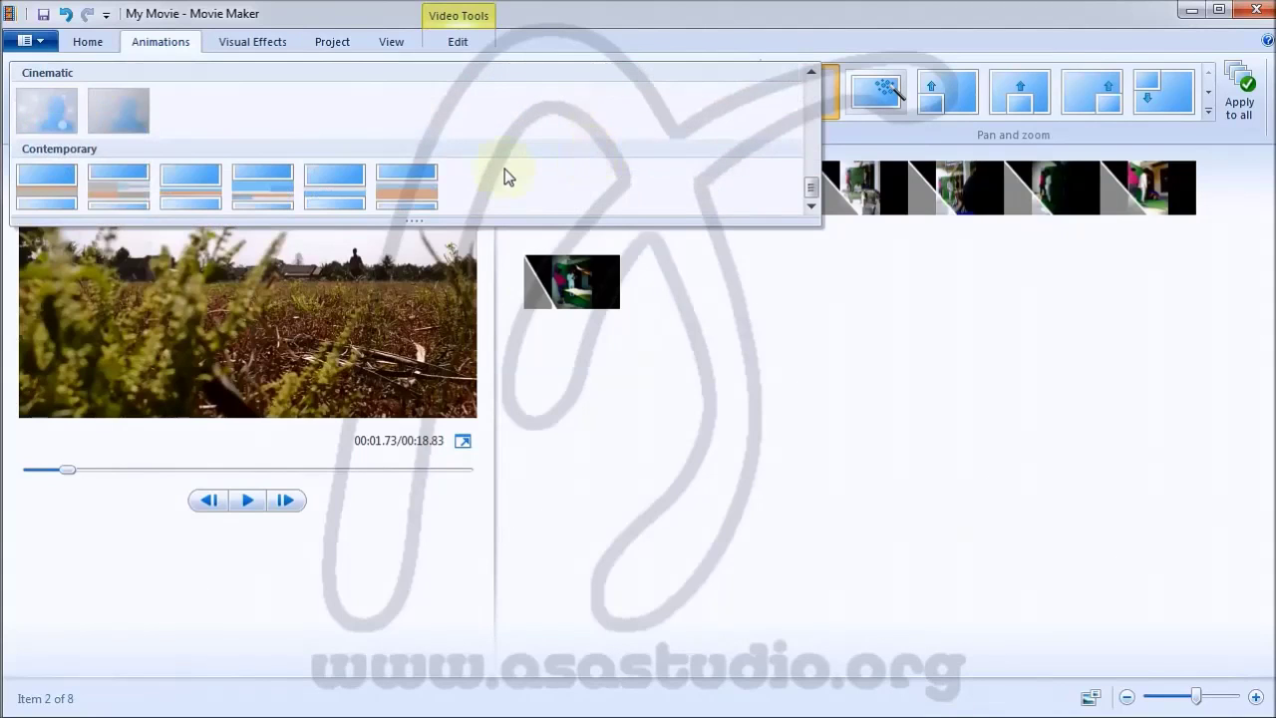
left_click(418, 186)
- Apply the brick-pattern transition to the first video clip and play the movie from the start
left_click(573, 188)
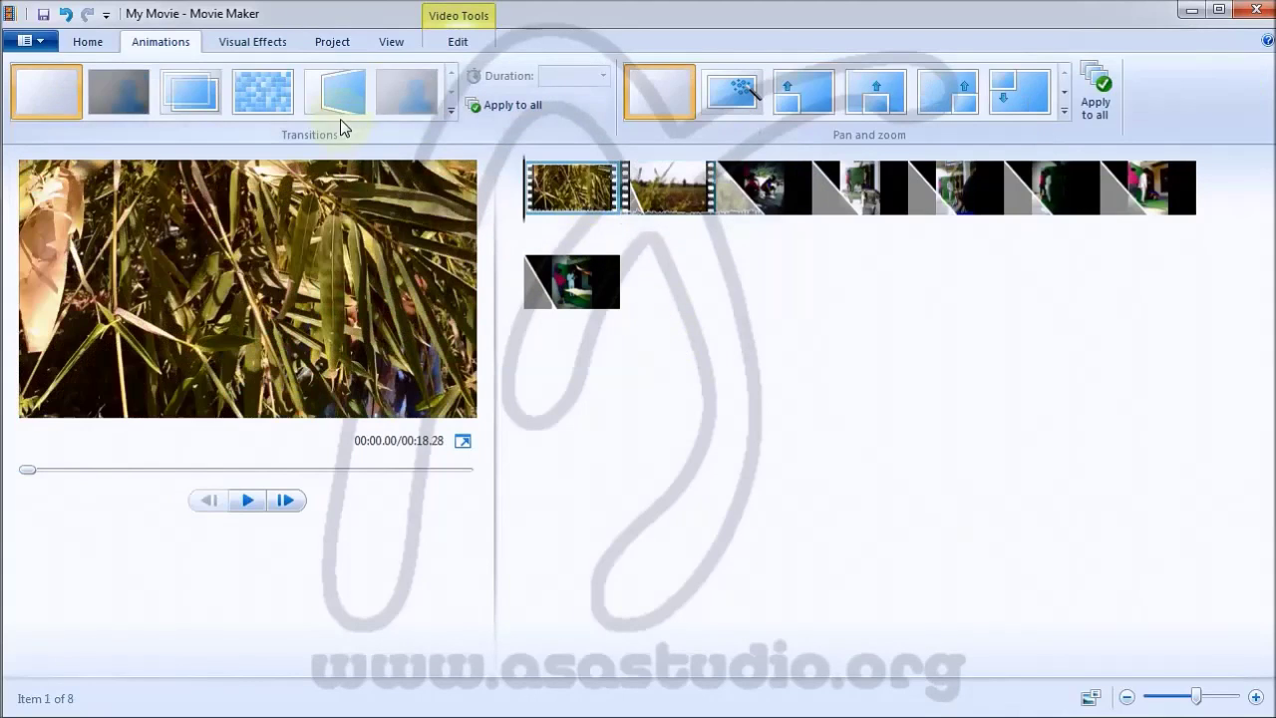
left_click(249, 95)
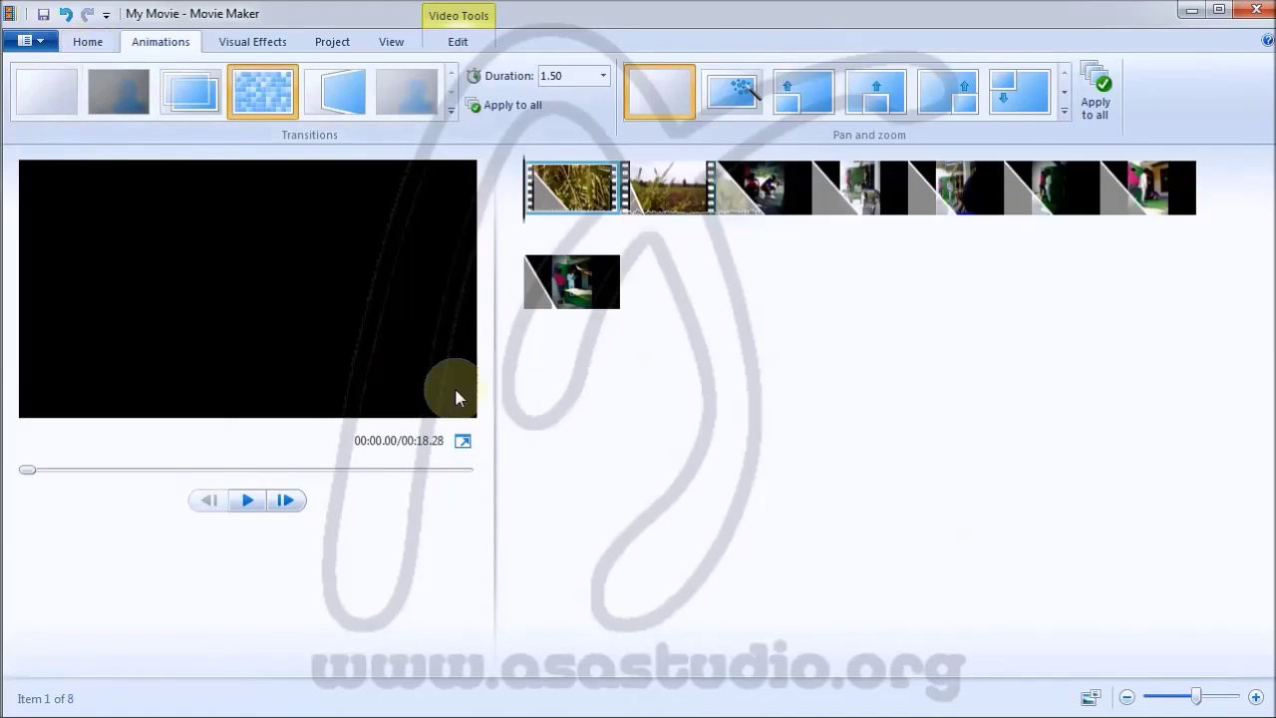
left_click(247, 500)
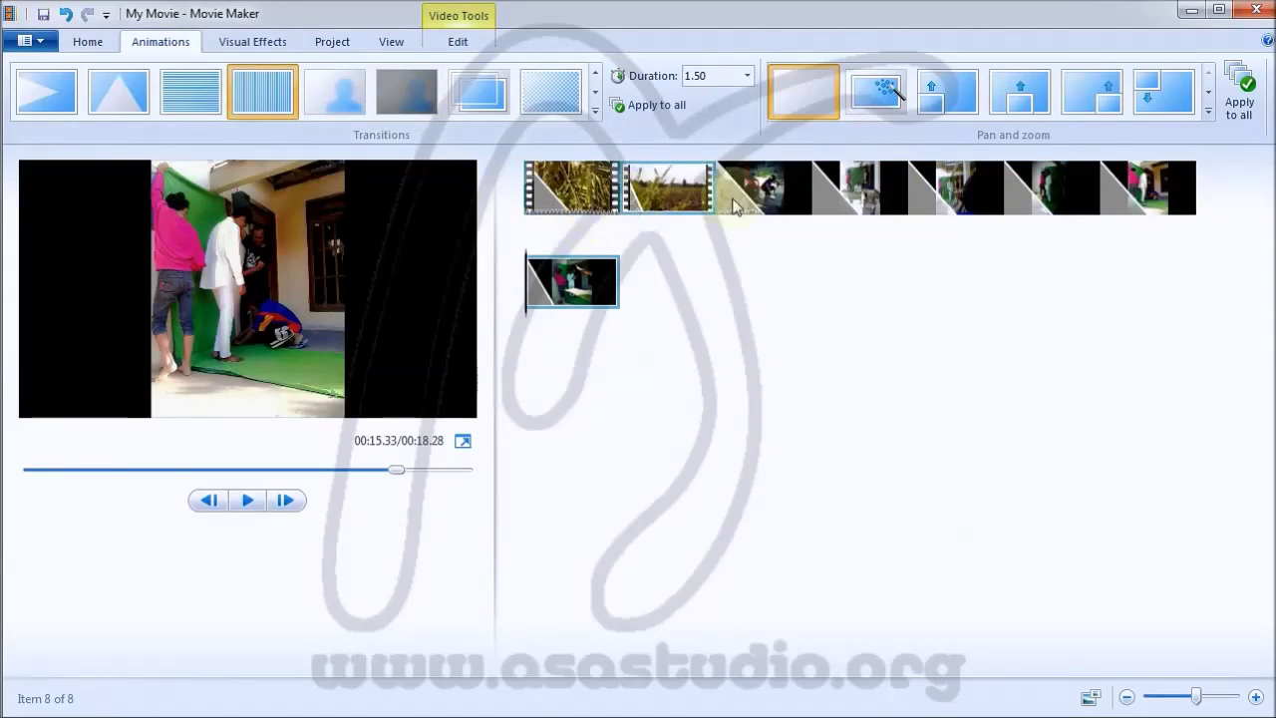
mouse_move(645, 202)
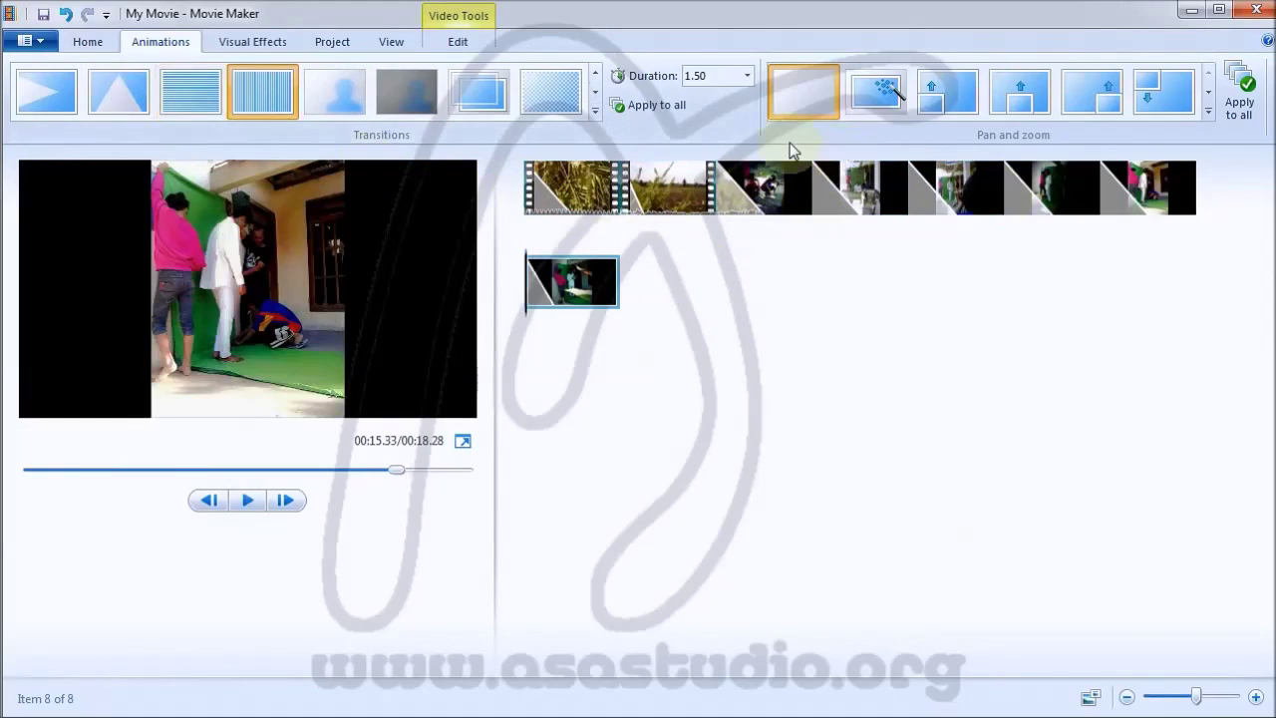
left_click(597, 115)
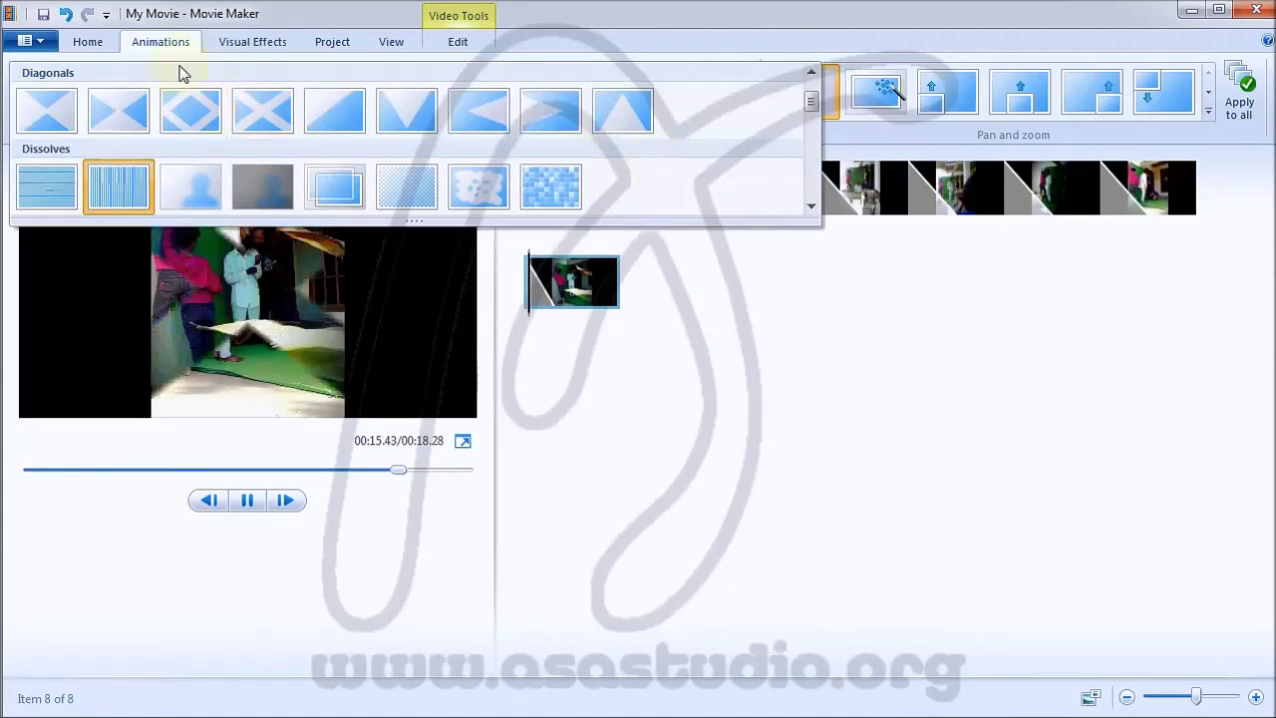
scroll(809, 171, "down", 5)
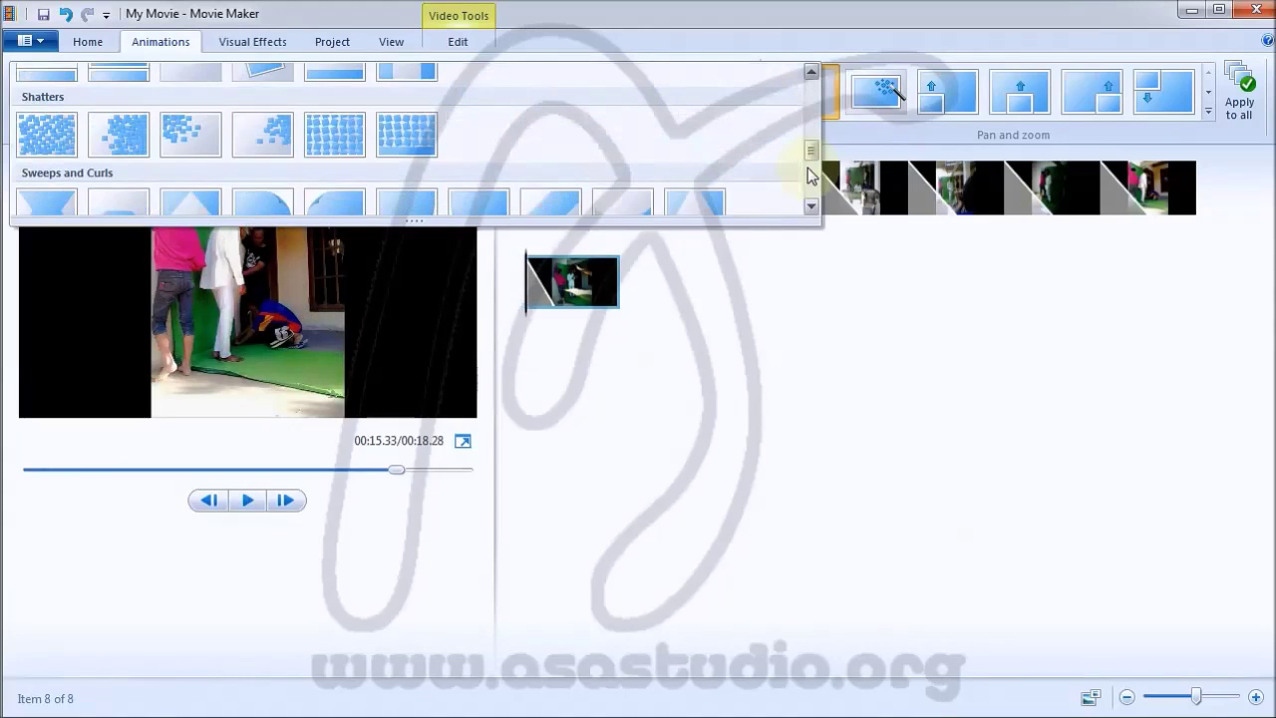
scroll(809, 176, "down", 2)
scroll(809, 175, "up", 2)
left_click(843, 38)
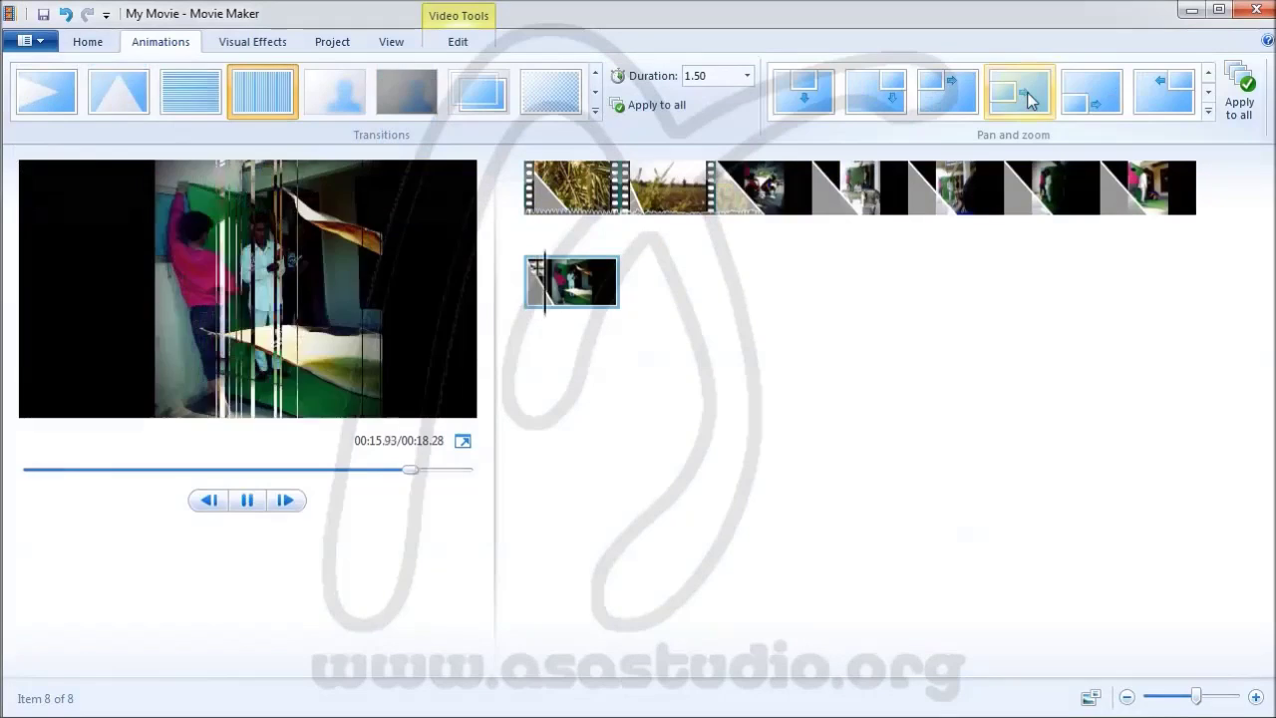
- Apply the upper-center Zoom out effect to the sixth photo and play it back
left_click(1206, 114)
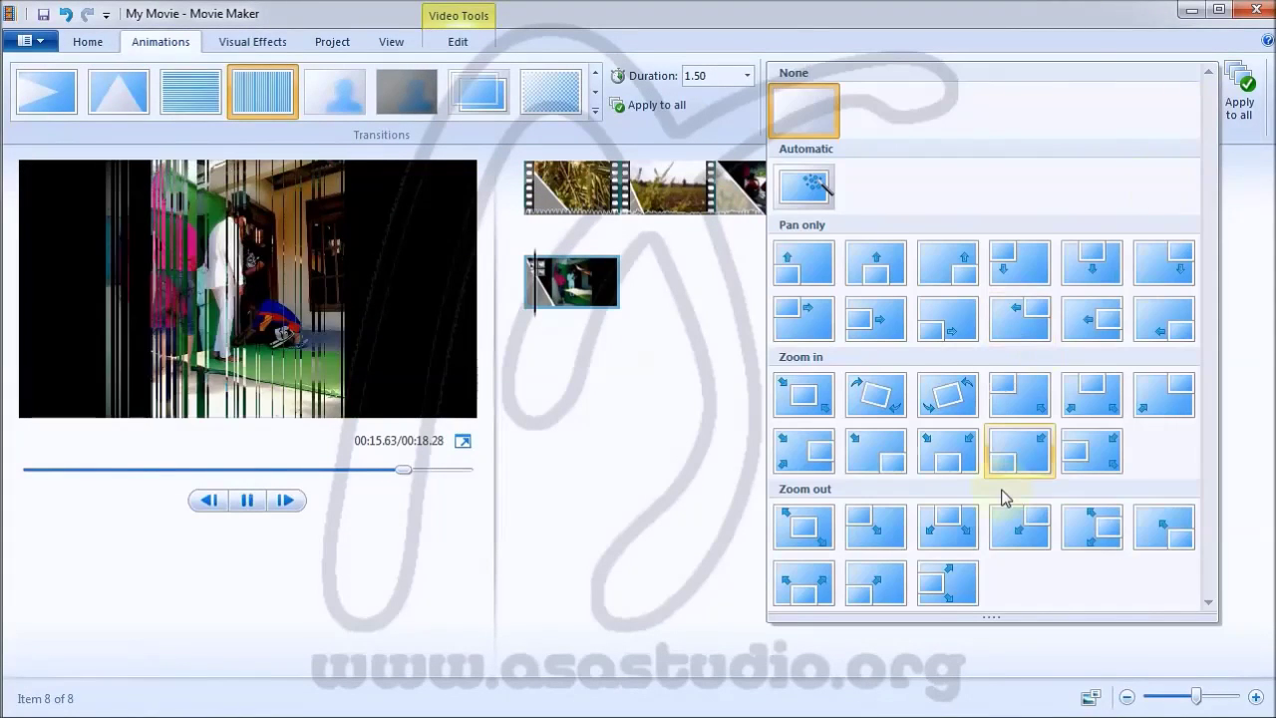
left_click(967, 530)
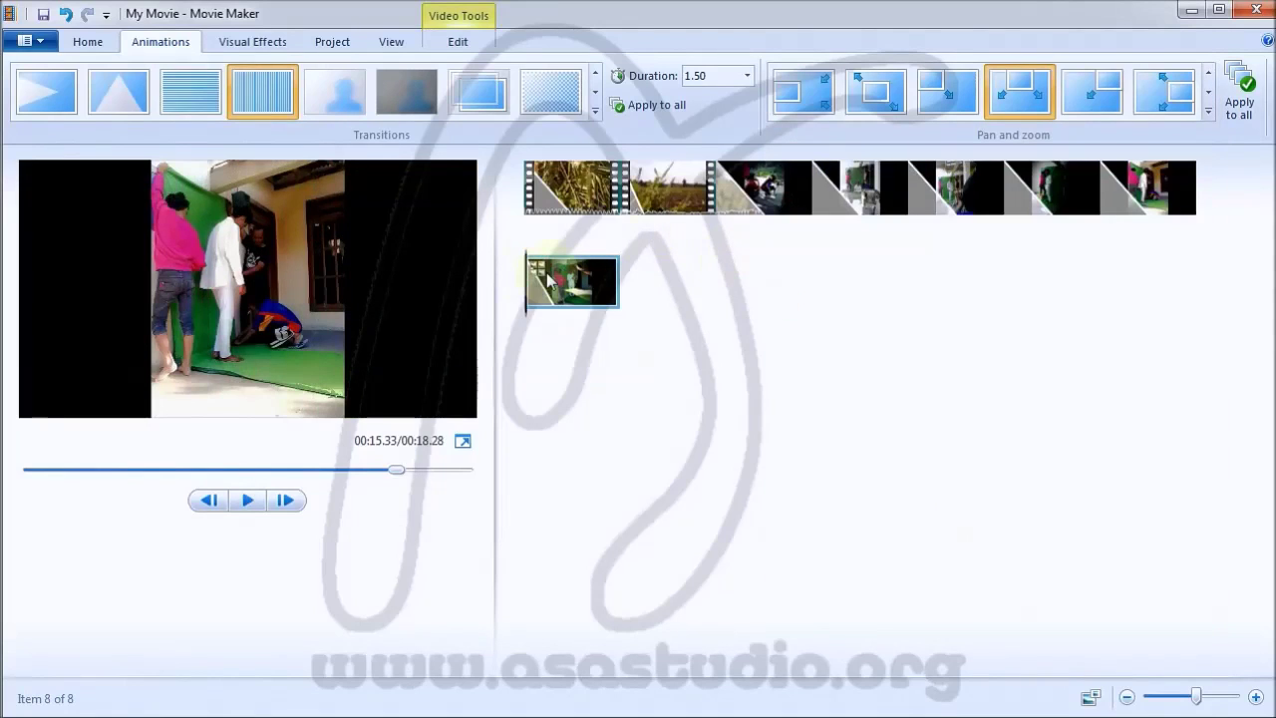
key("space")
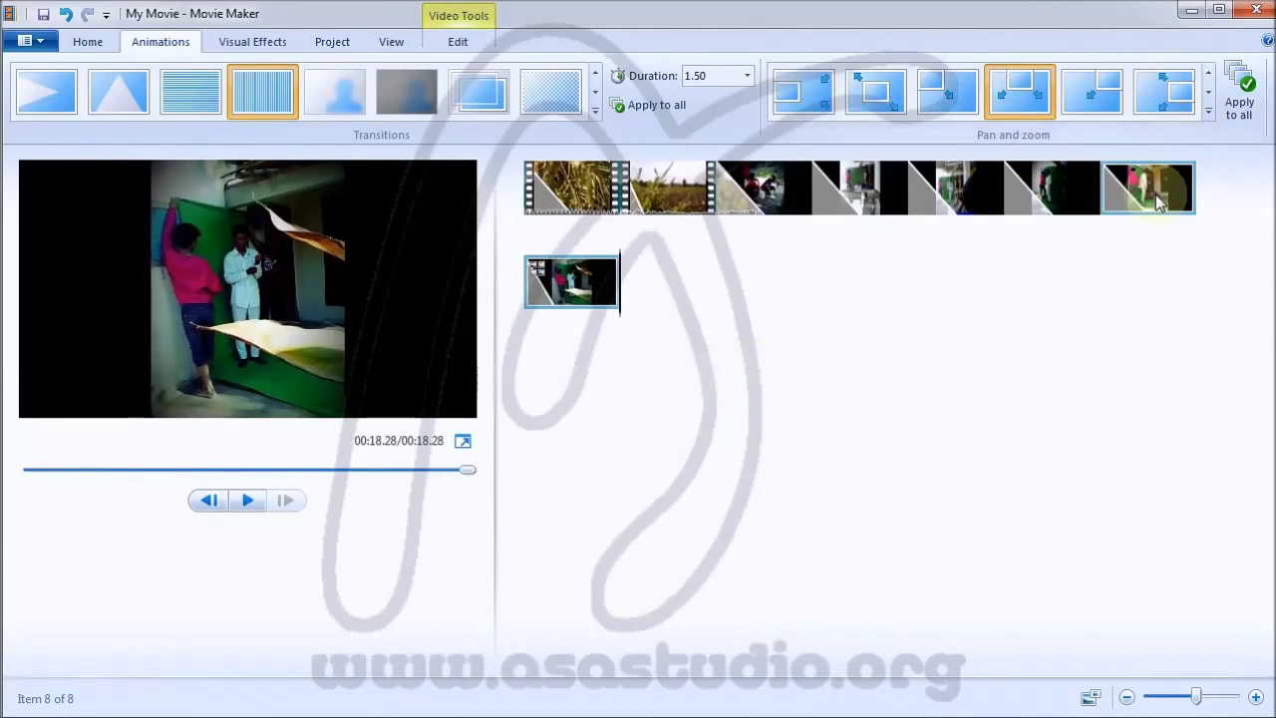
- Apply the downward pan along the left side to the fifth photo and the Automatic pan and zoom to the fourth photo
left_click(1146, 189)
left_click(1153, 108)
left_click(1013, 175)
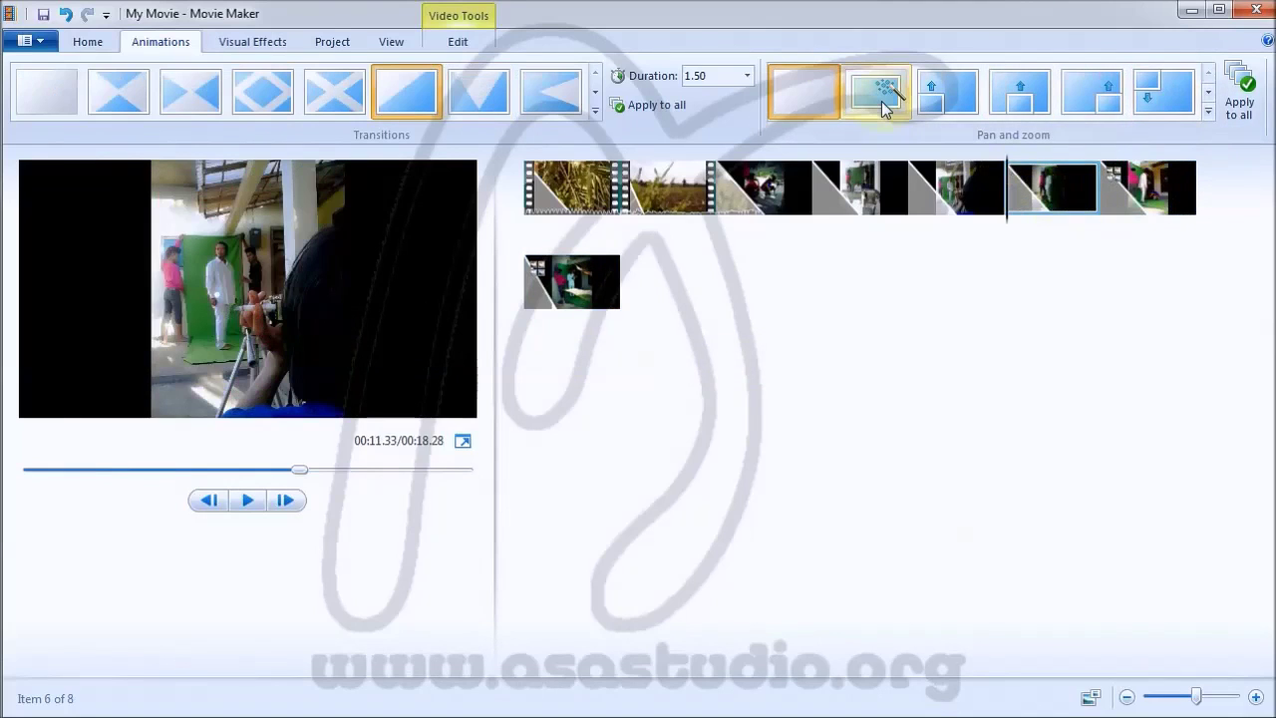
- Apply the downward pan along the right side to the third photo and the clockwise-rotating Zoom in effect to the second photo
left_click(949, 206)
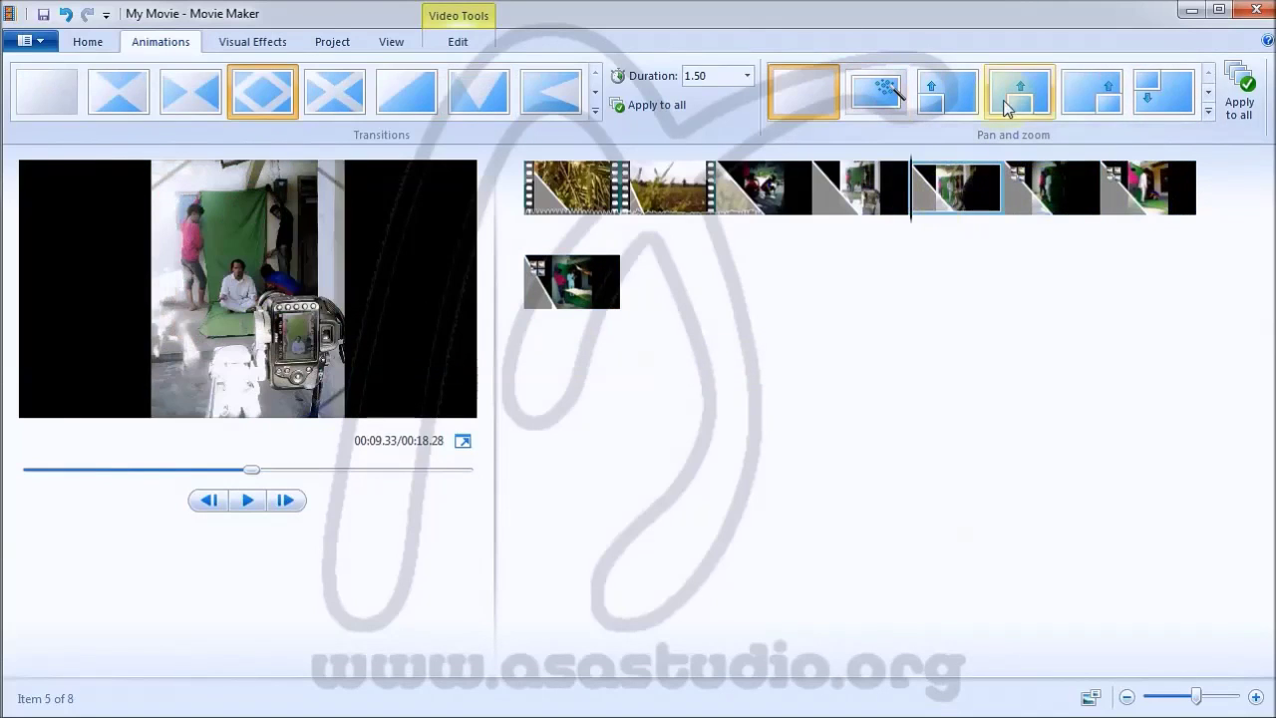
left_click(1208, 92)
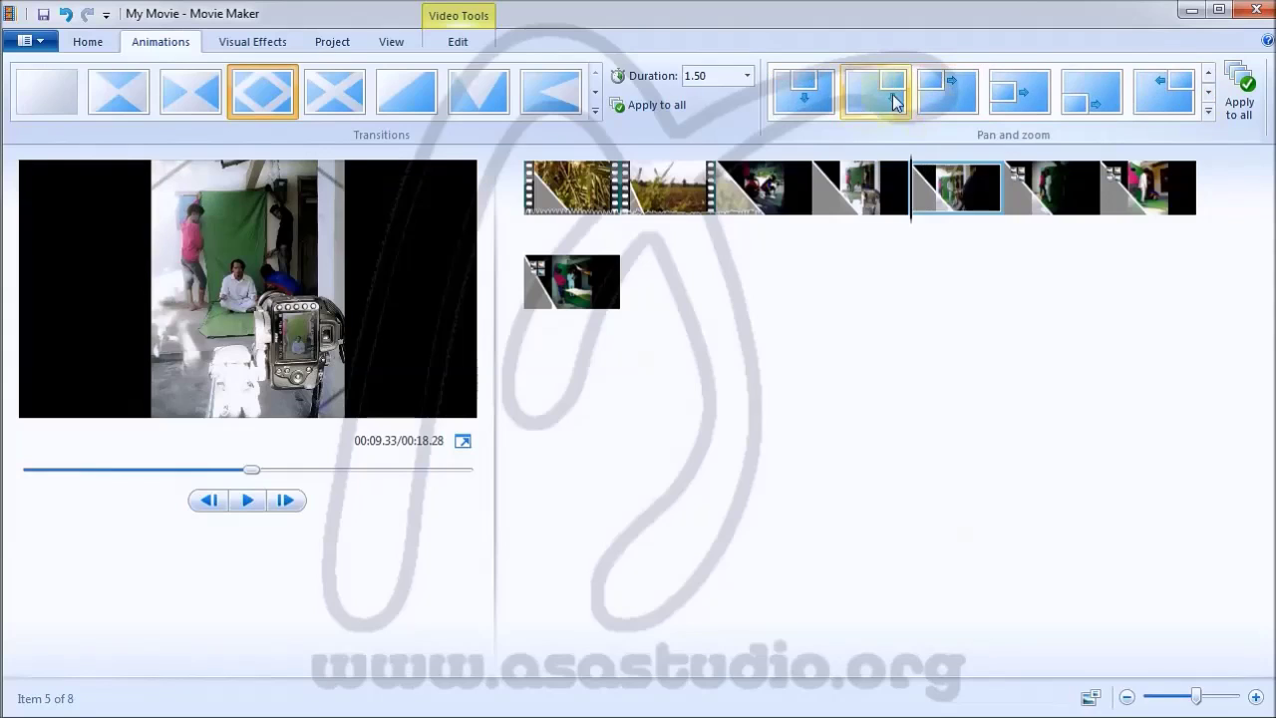
left_click(864, 180)
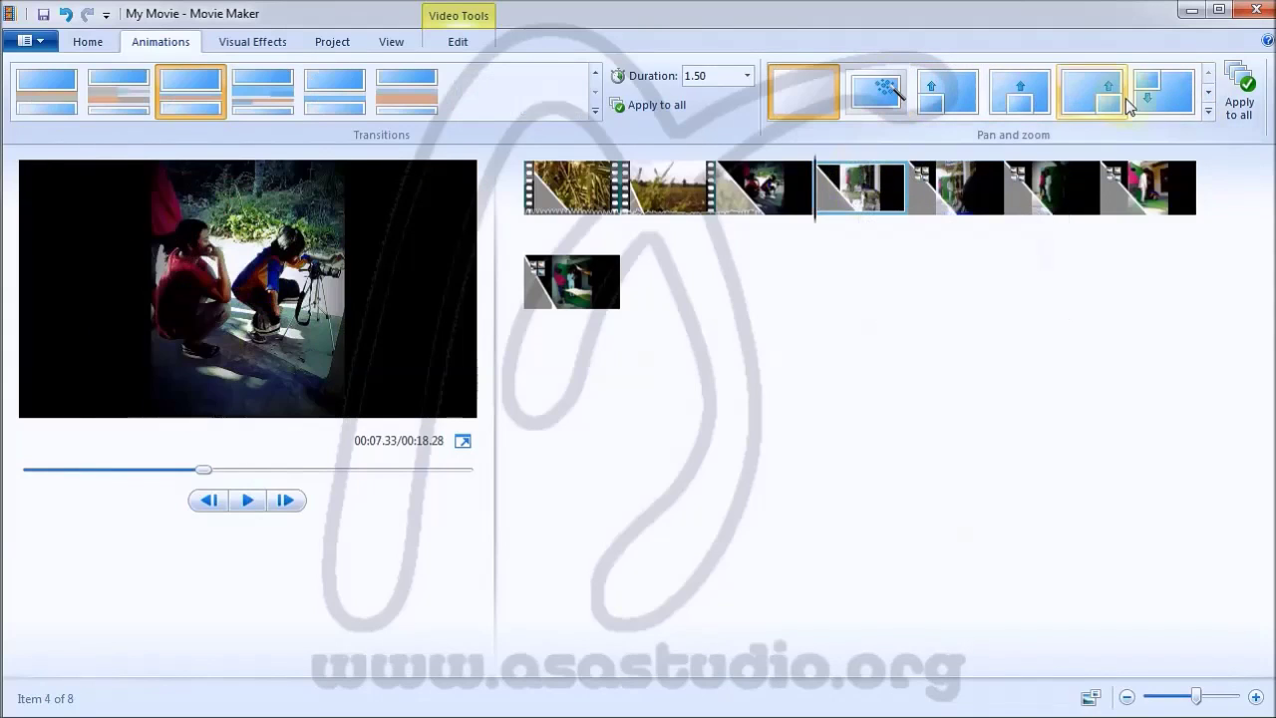
left_click(1210, 96)
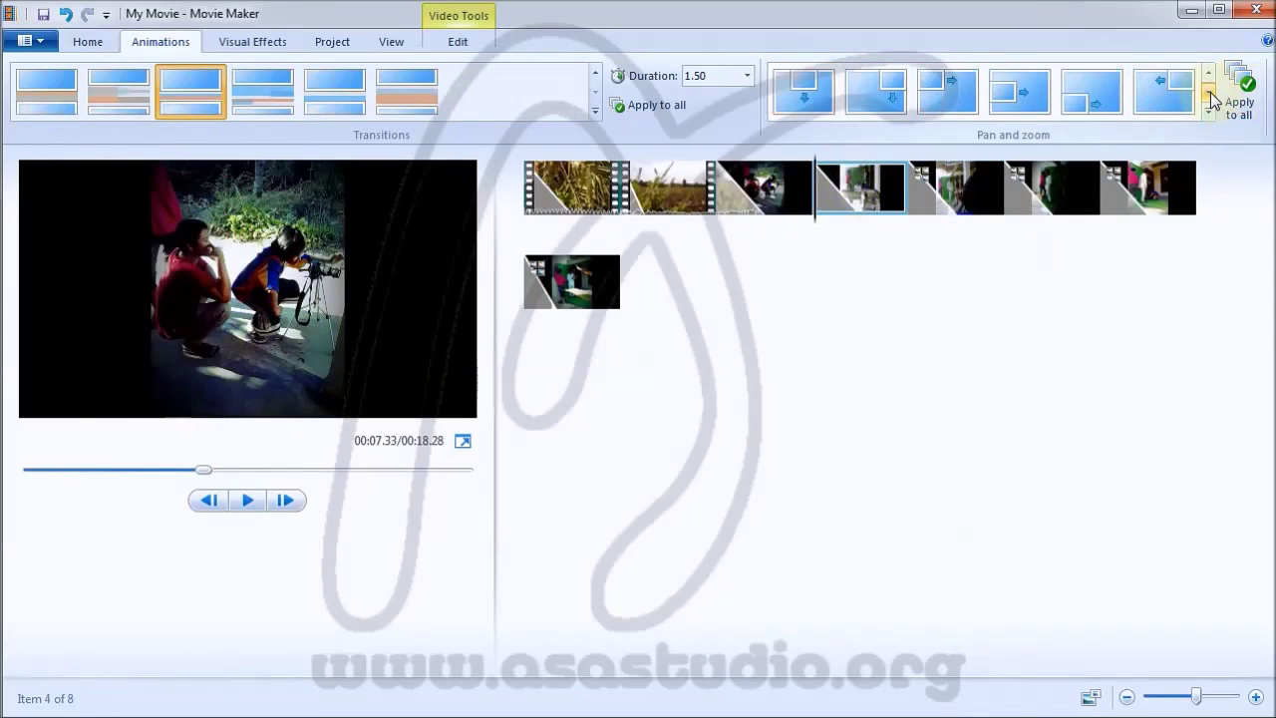
left_click(1211, 95)
left_click(1019, 92)
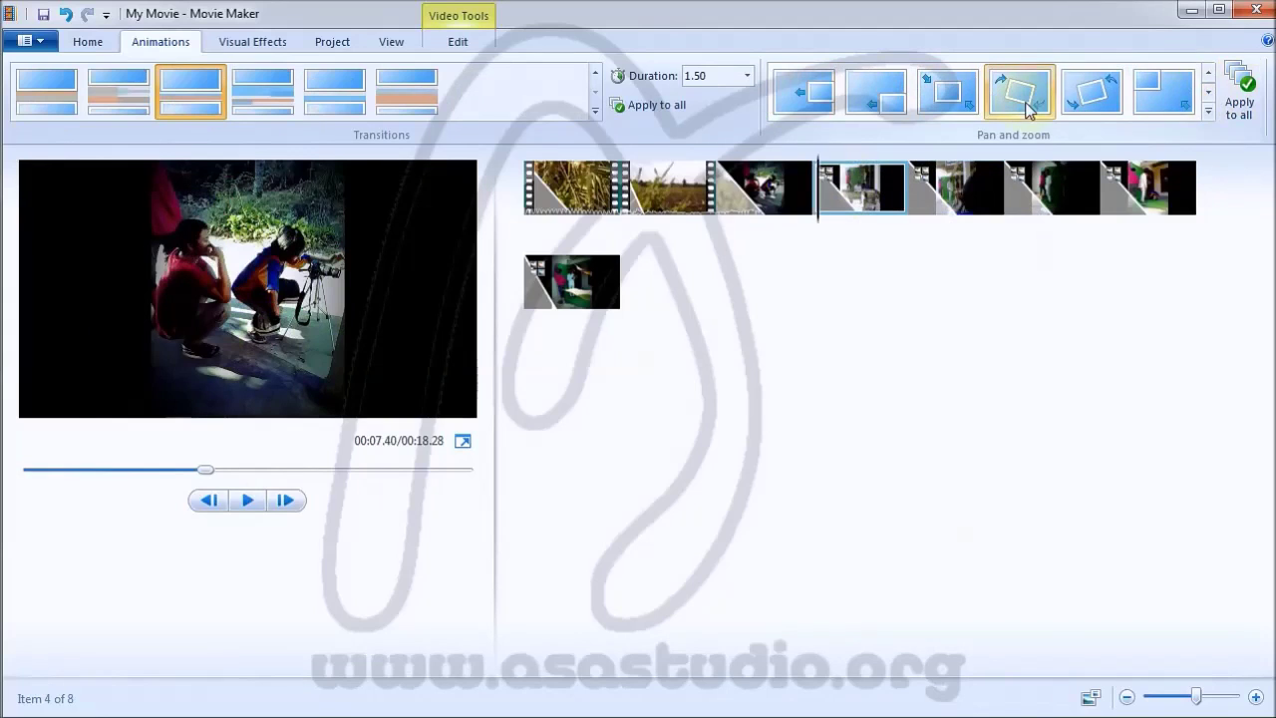
- Apply the right-side Zoom in effect to the first photo
left_click(774, 198)
left_click(1210, 96)
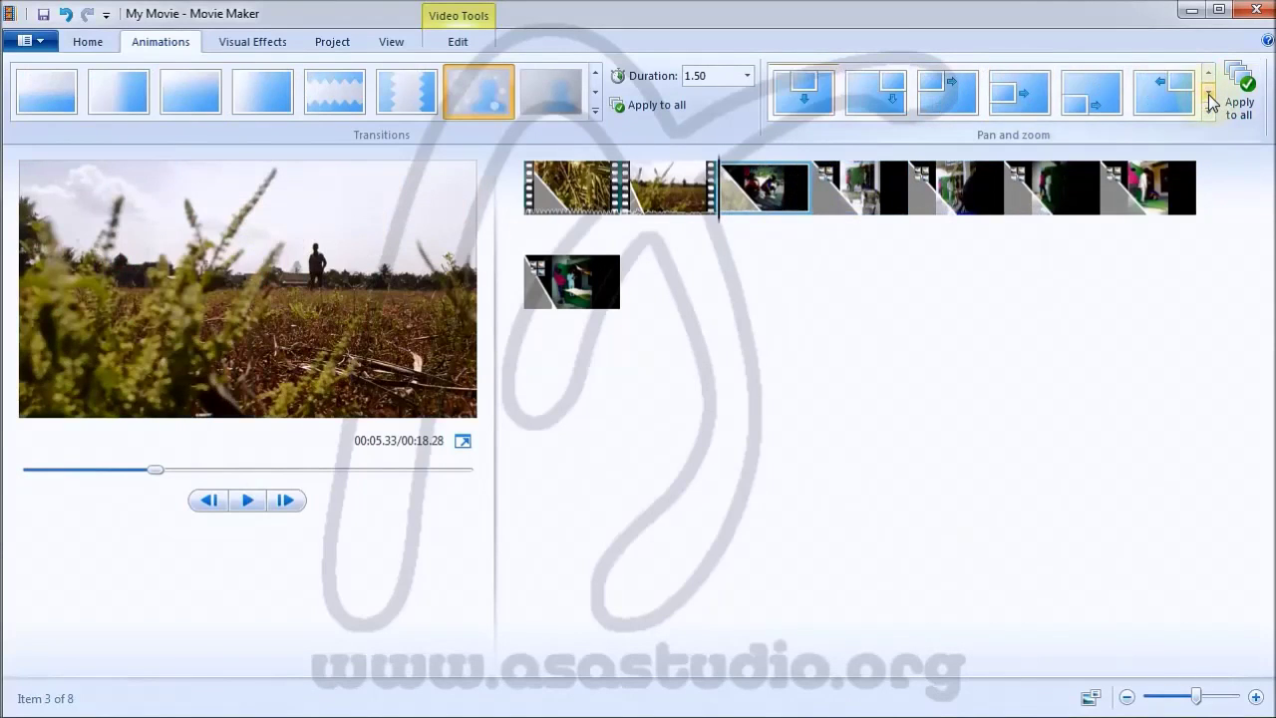
left_click(1209, 94)
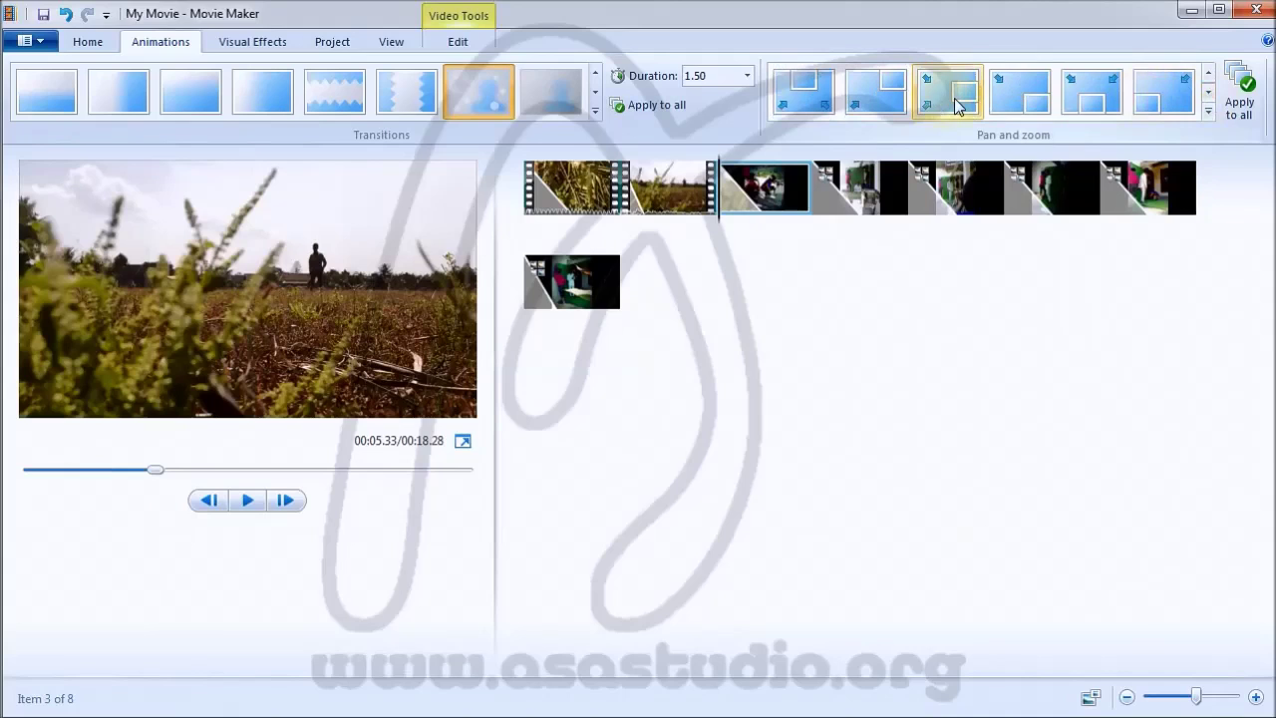
- Apply the centered Zoom out effect to the second video clip
left_click(663, 199)
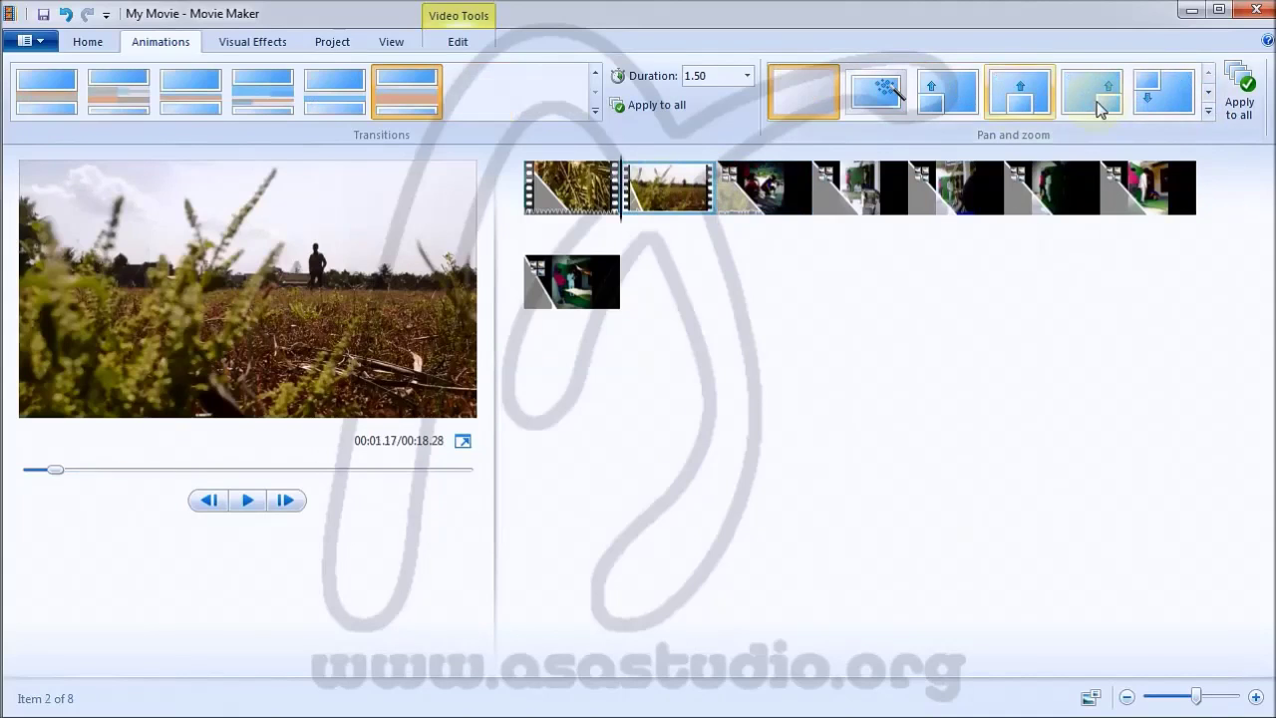
left_click(1209, 97)
left_click(1208, 96)
left_click(1208, 96)
left_click(1209, 96)
left_click(1209, 96)
left_click(875, 89)
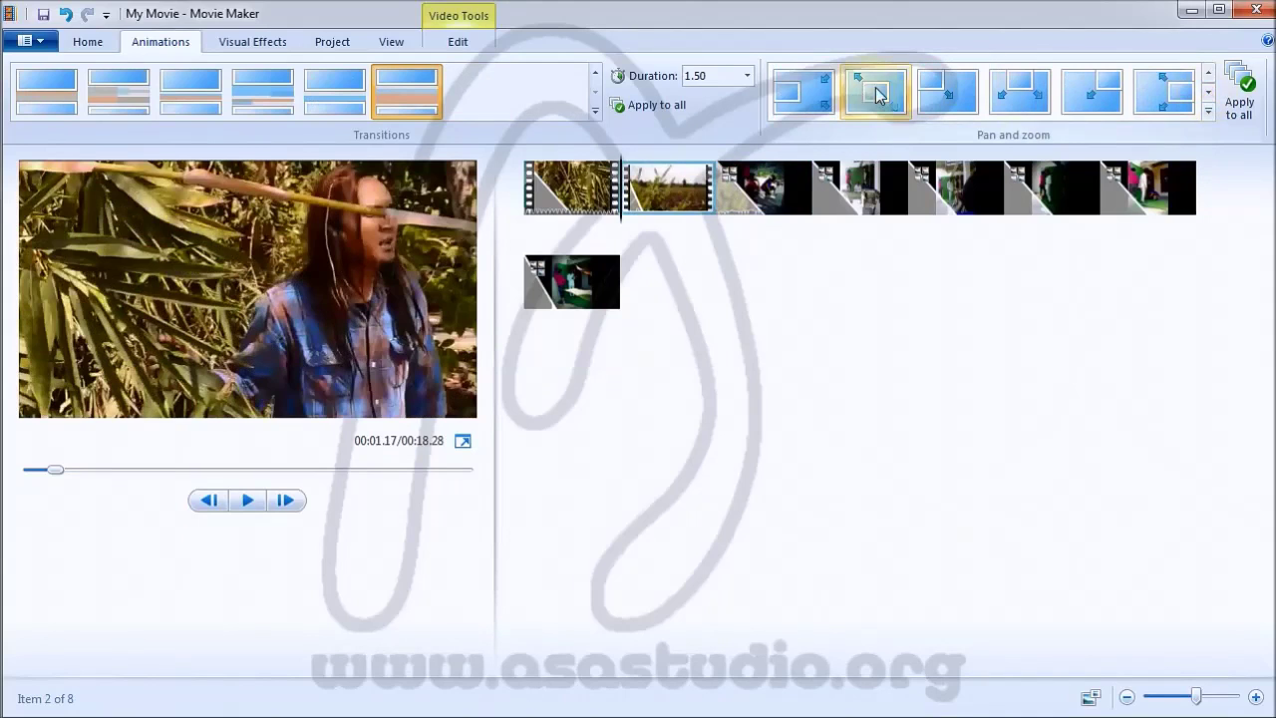
- Apply the lower-center Zoom out effect to the first video clip and play the whole movie
left_click(603, 190)
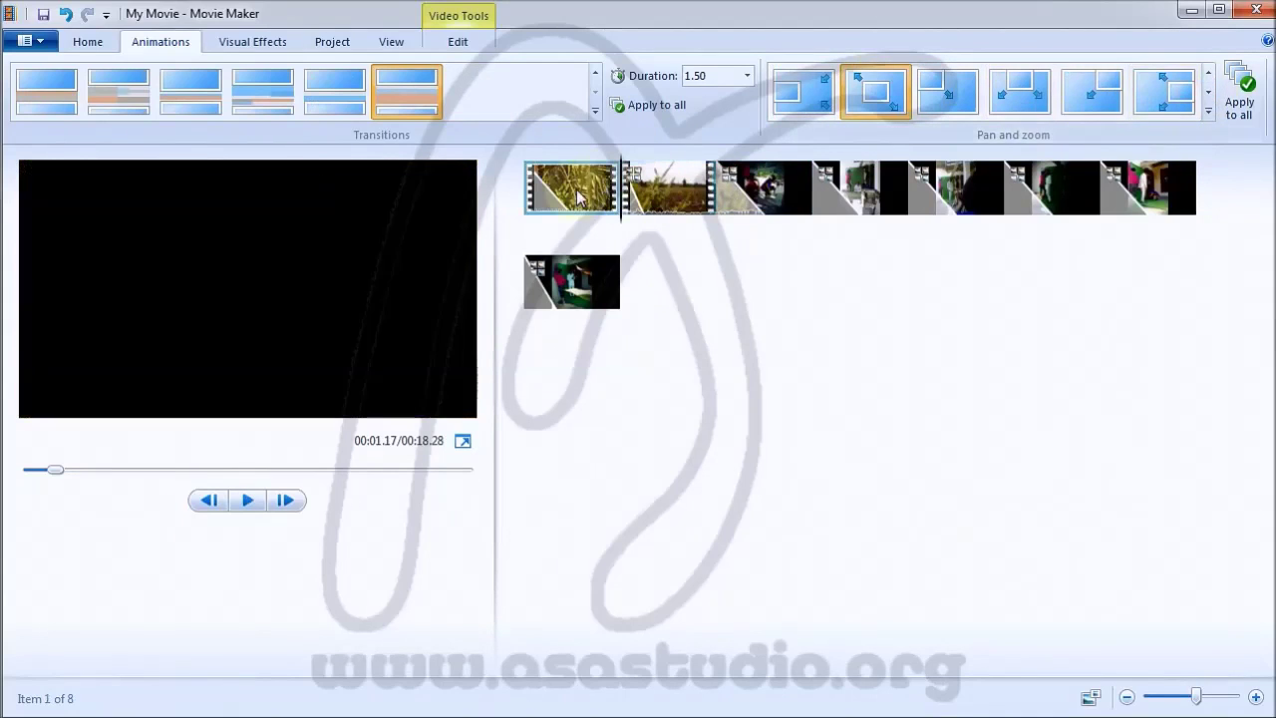
left_click(1063, 97)
left_click(1063, 97)
left_click(1063, 97)
left_click(1063, 97)
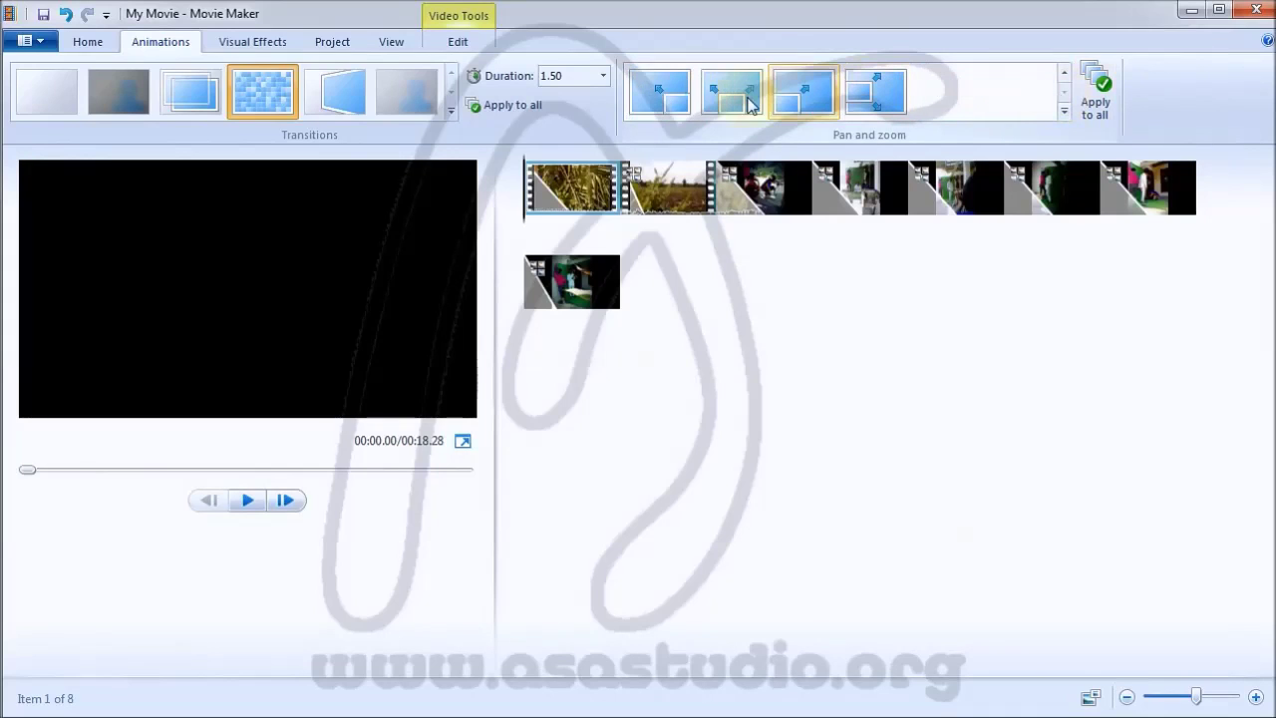
left_click(729, 100)
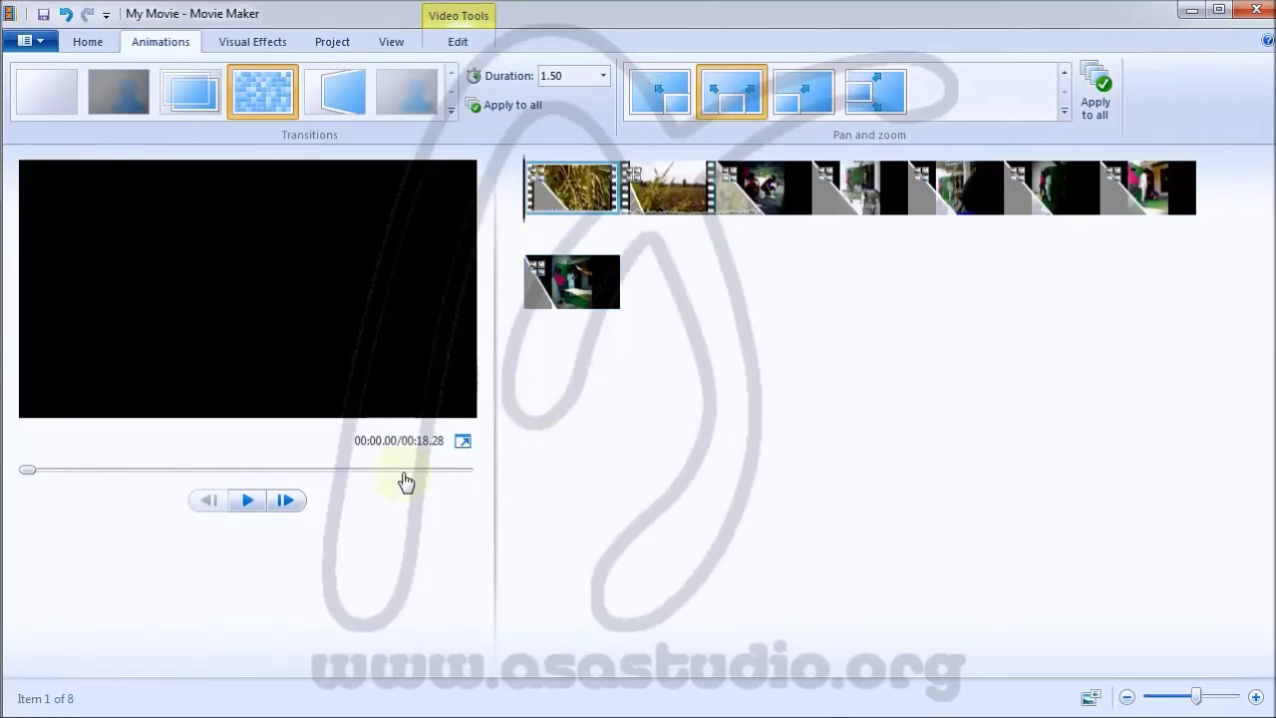
left_click(246, 501)
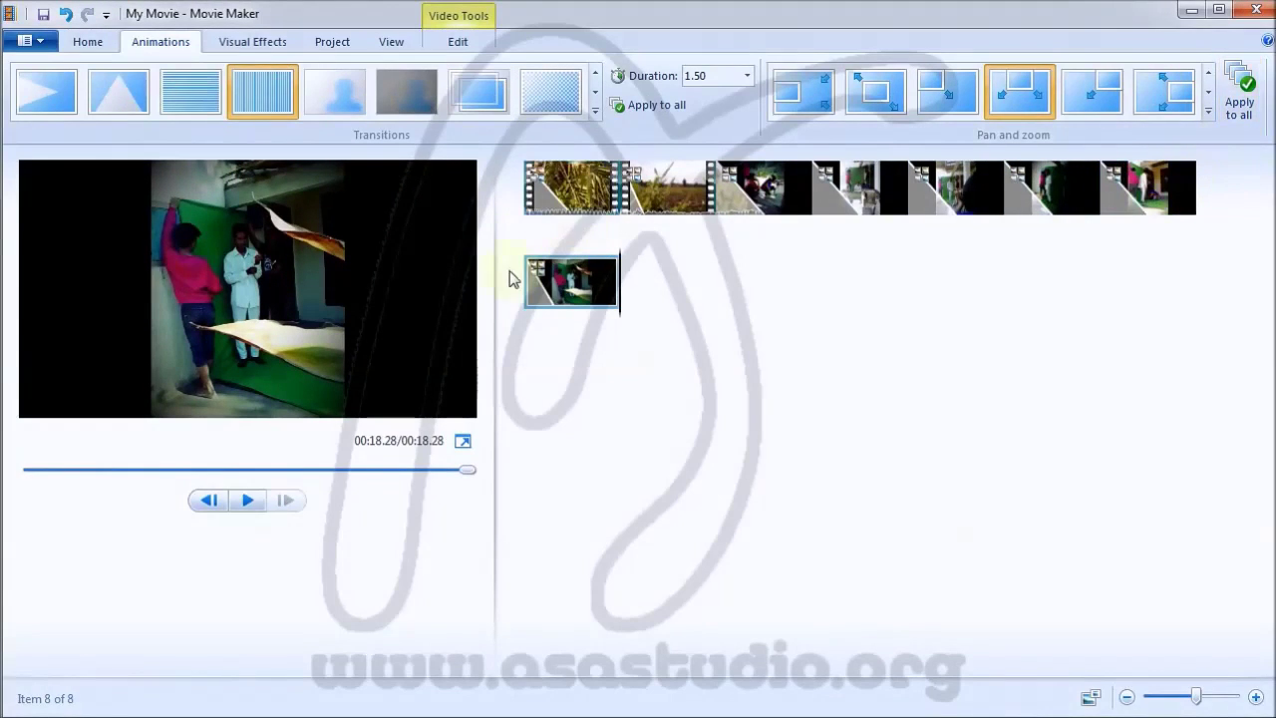
- Add a title before the first video clip
left_click(88, 42)
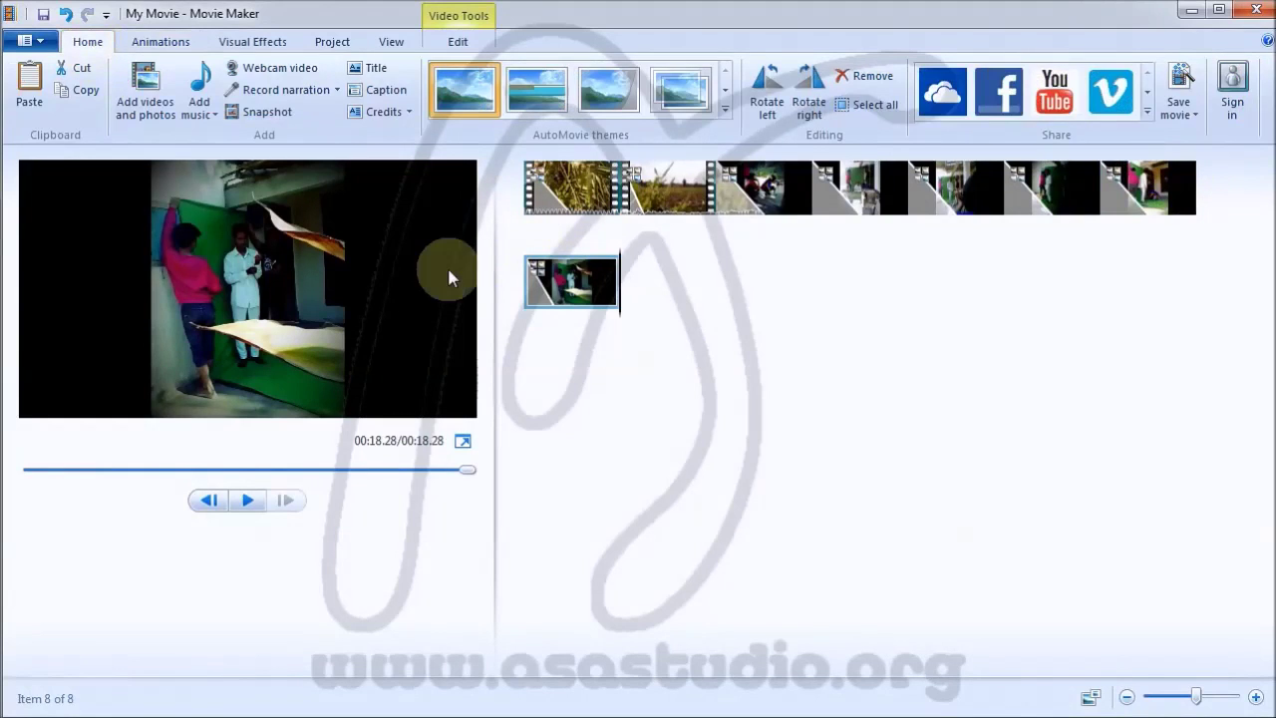
left_click(529, 187)
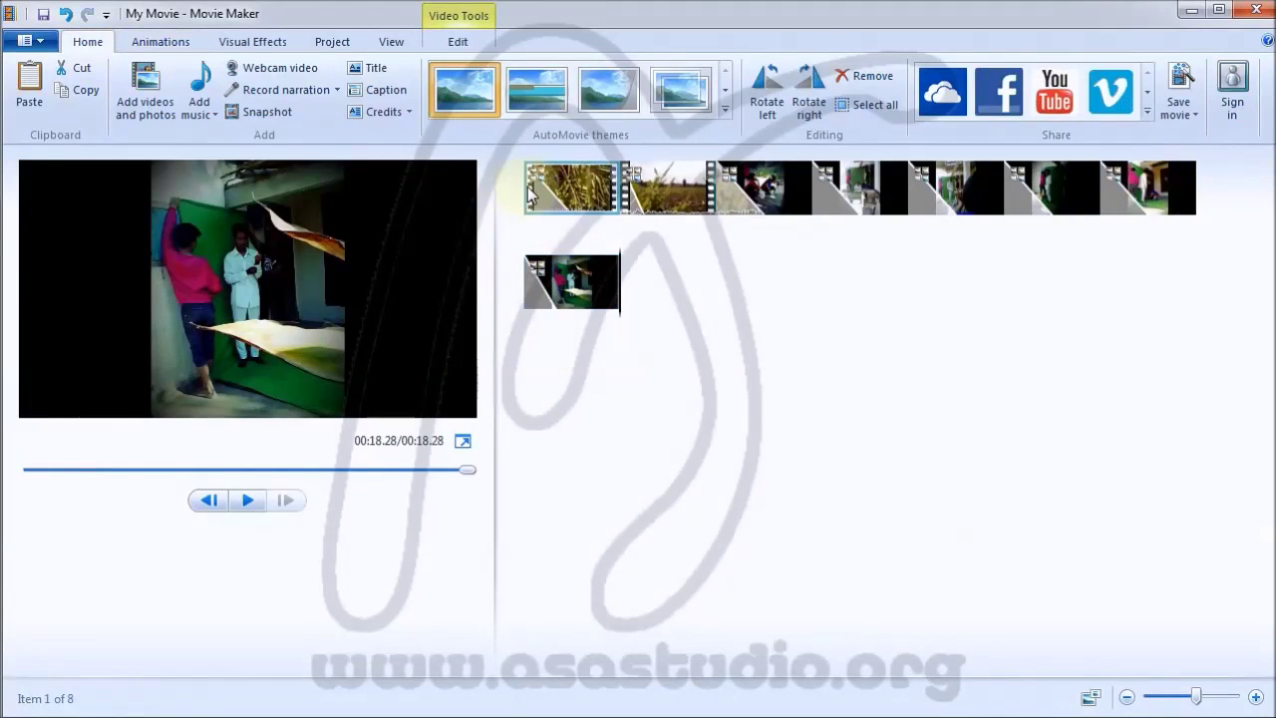
left_click(365, 70)
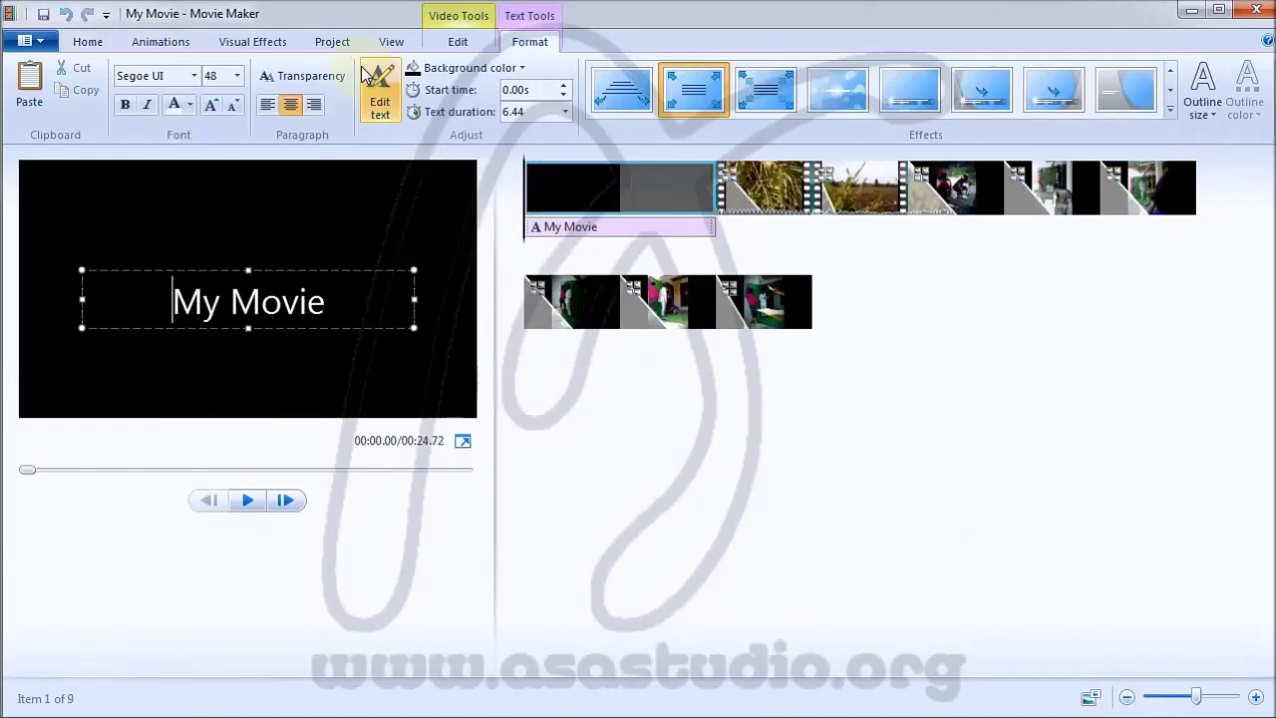
- Change the title text to "Window Movie Maker" with "Tutorial" on a new line below
left_click(271, 281)
left_click(174, 301)
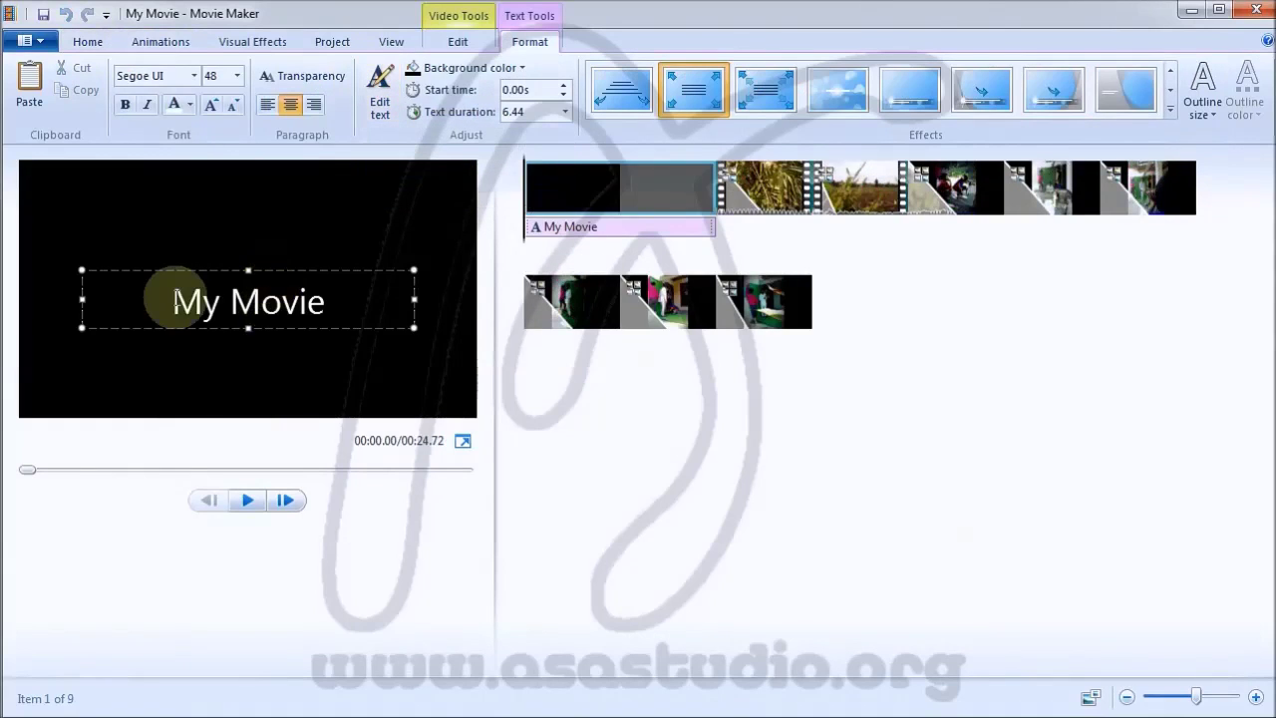
left_click_drag(175, 301, 231, 304)
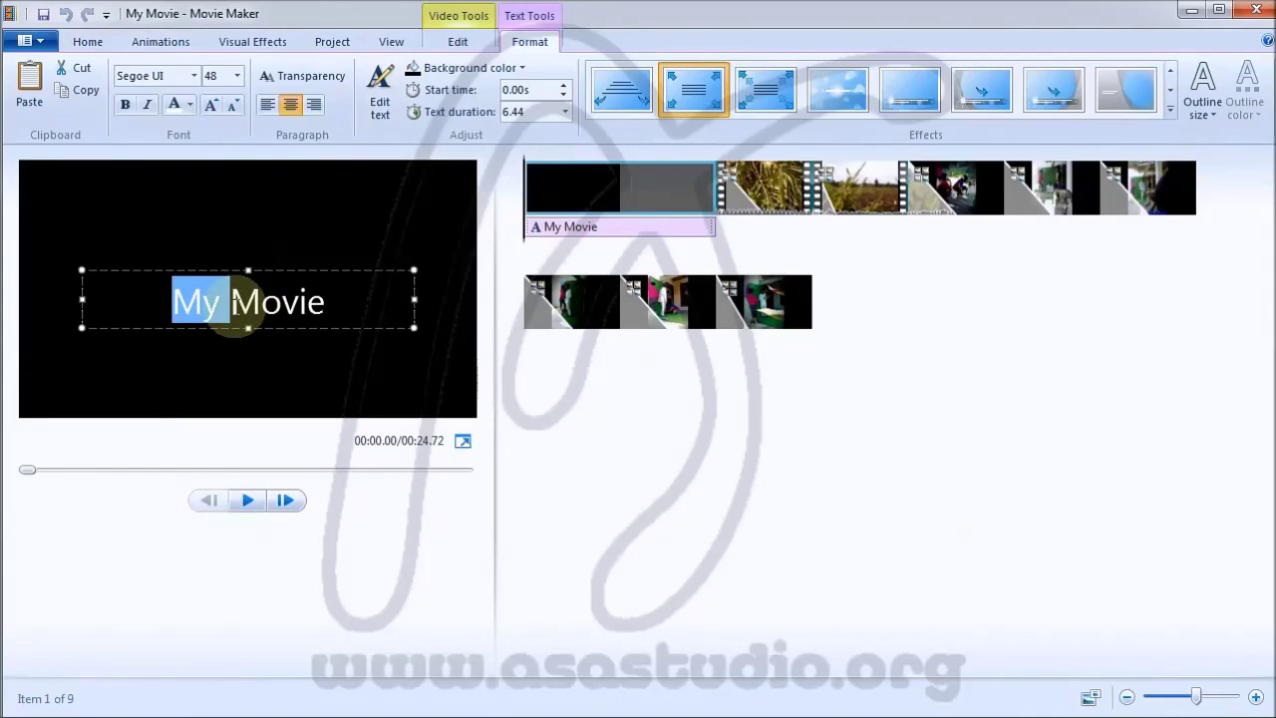
type("W")
type("indow")
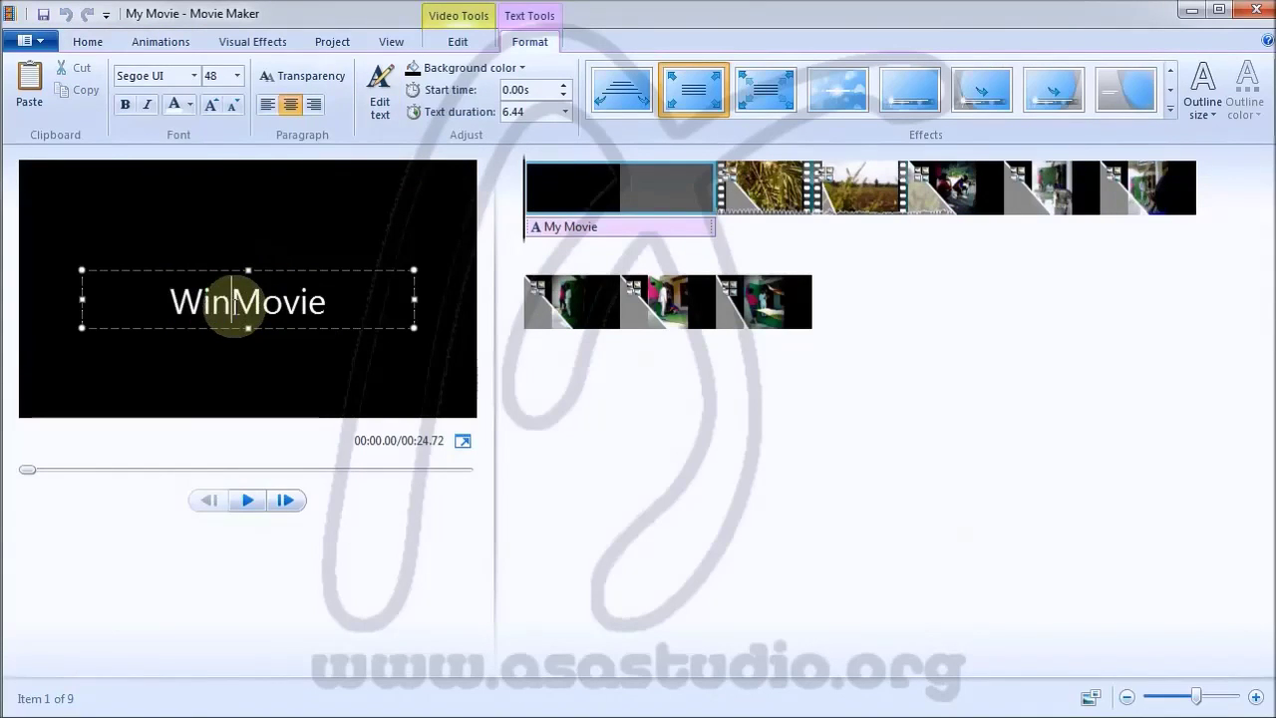
key("Right")
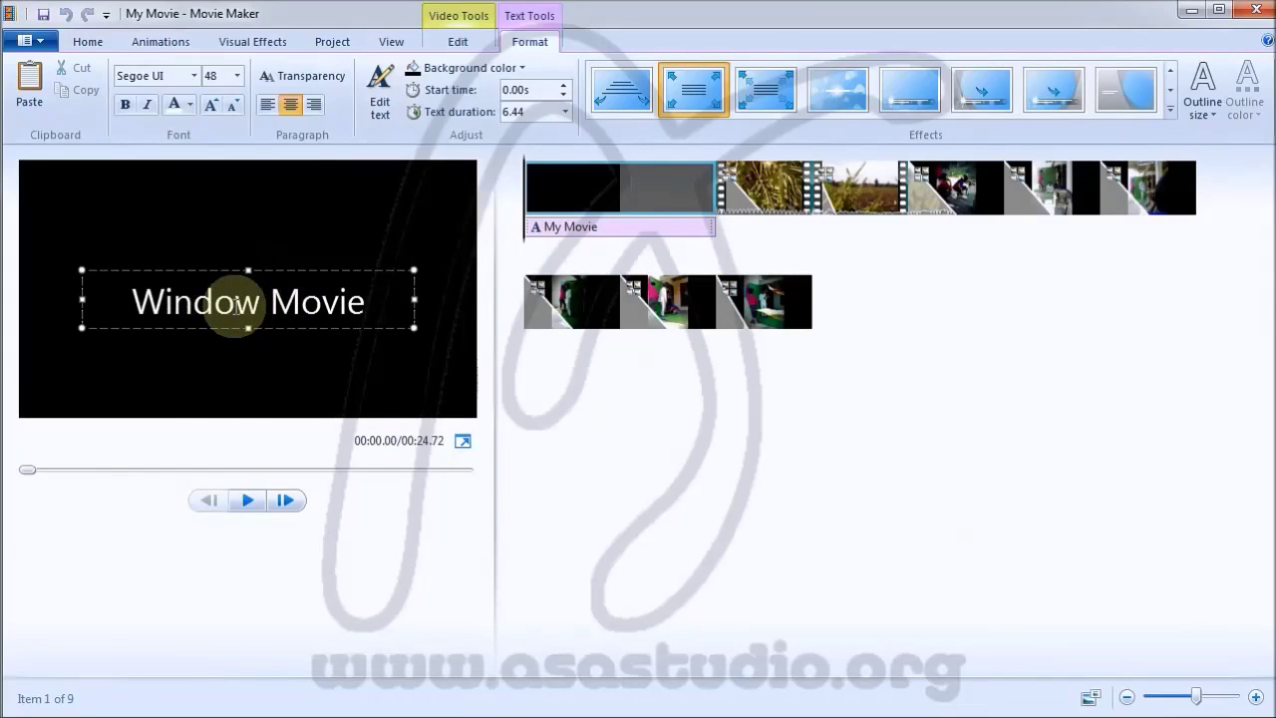
type("Maker")
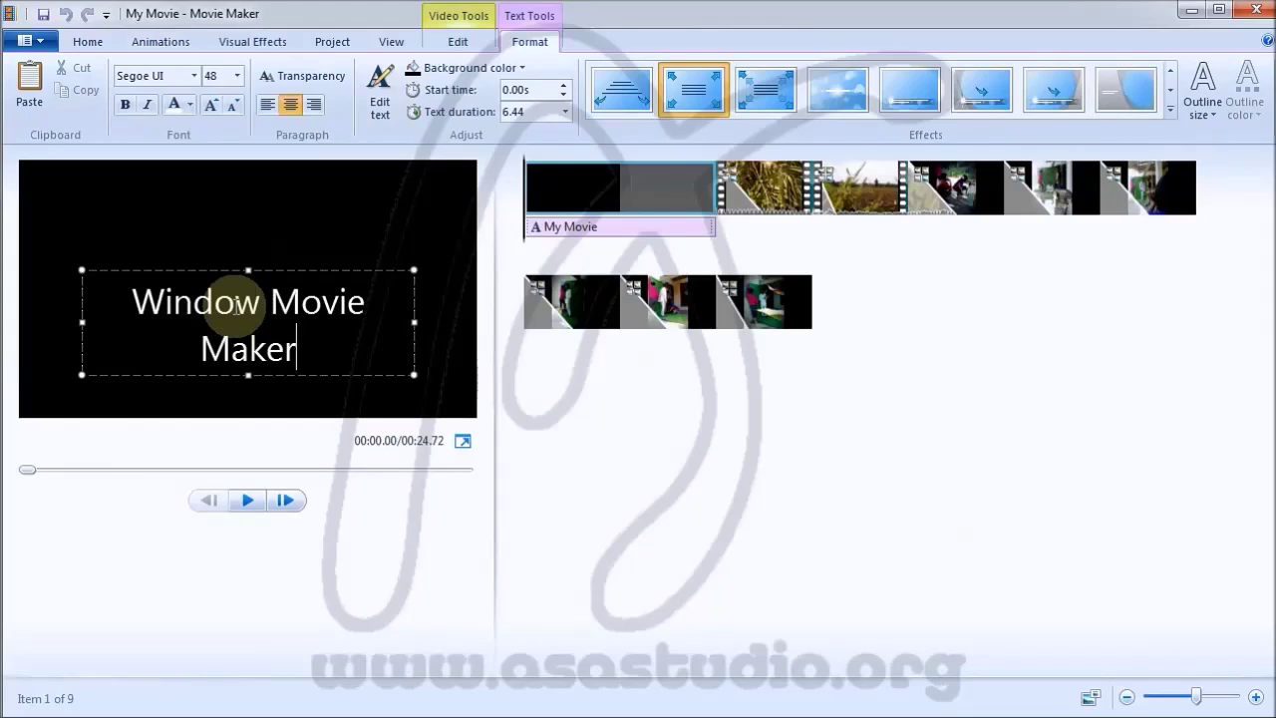
key("Return")
type("Tutorial")
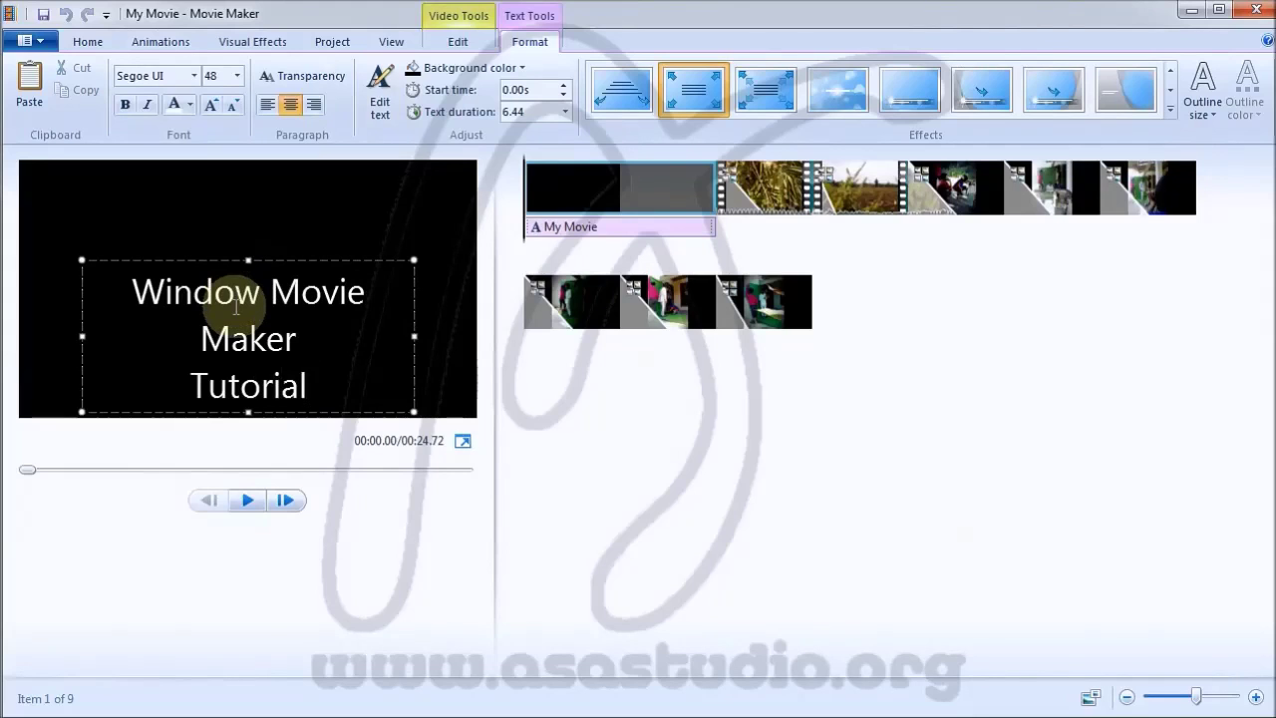
- Widen the title text box so "Window Movie Maker" fits on one line, and move it up toward the frame's vertical center
left_click_drag(82, 336, 40, 333)
left_click_drag(413, 312, 453, 310)
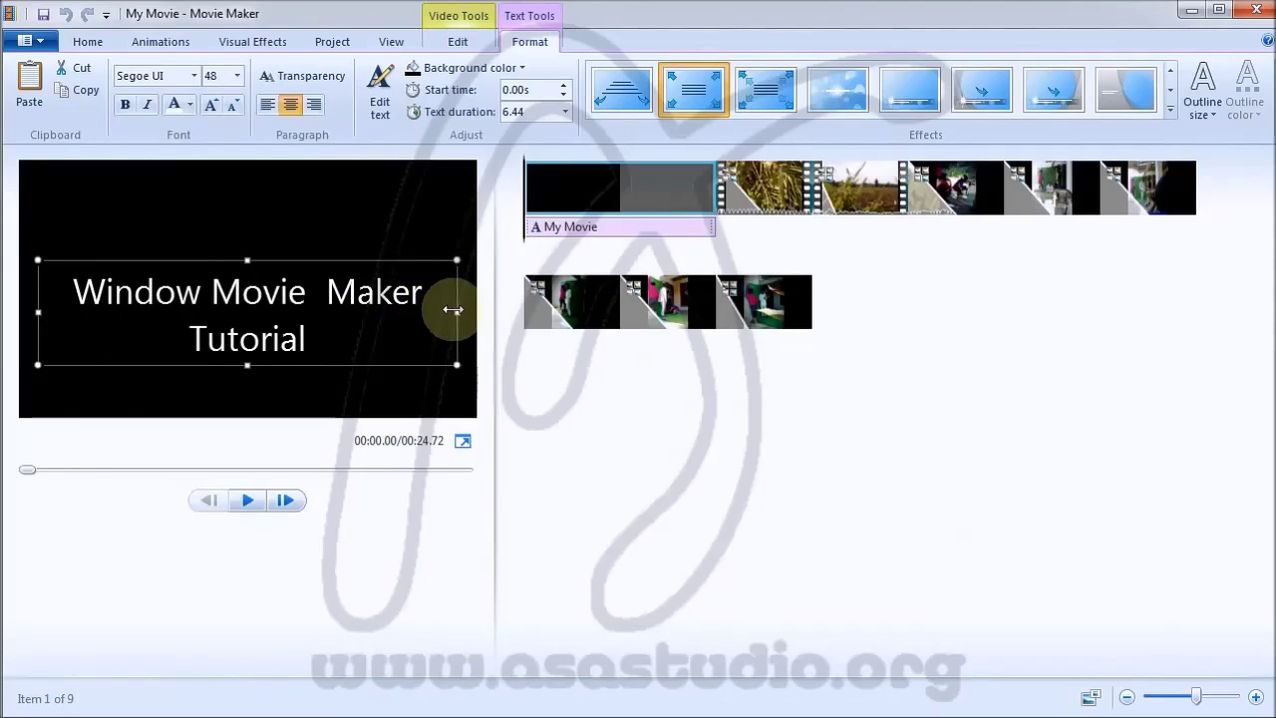
left_click_drag(248, 260, 250, 217)
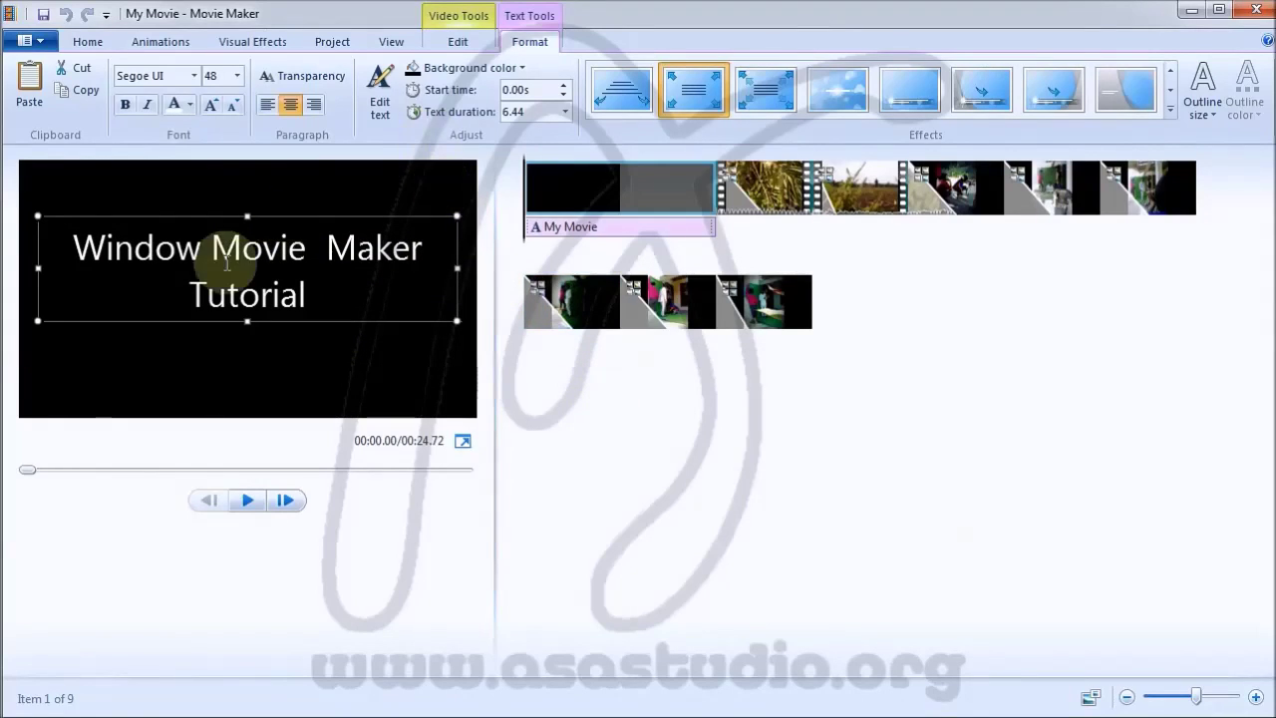
- Set the title caption's text duration to 5.00 seconds
left_click(590, 230)
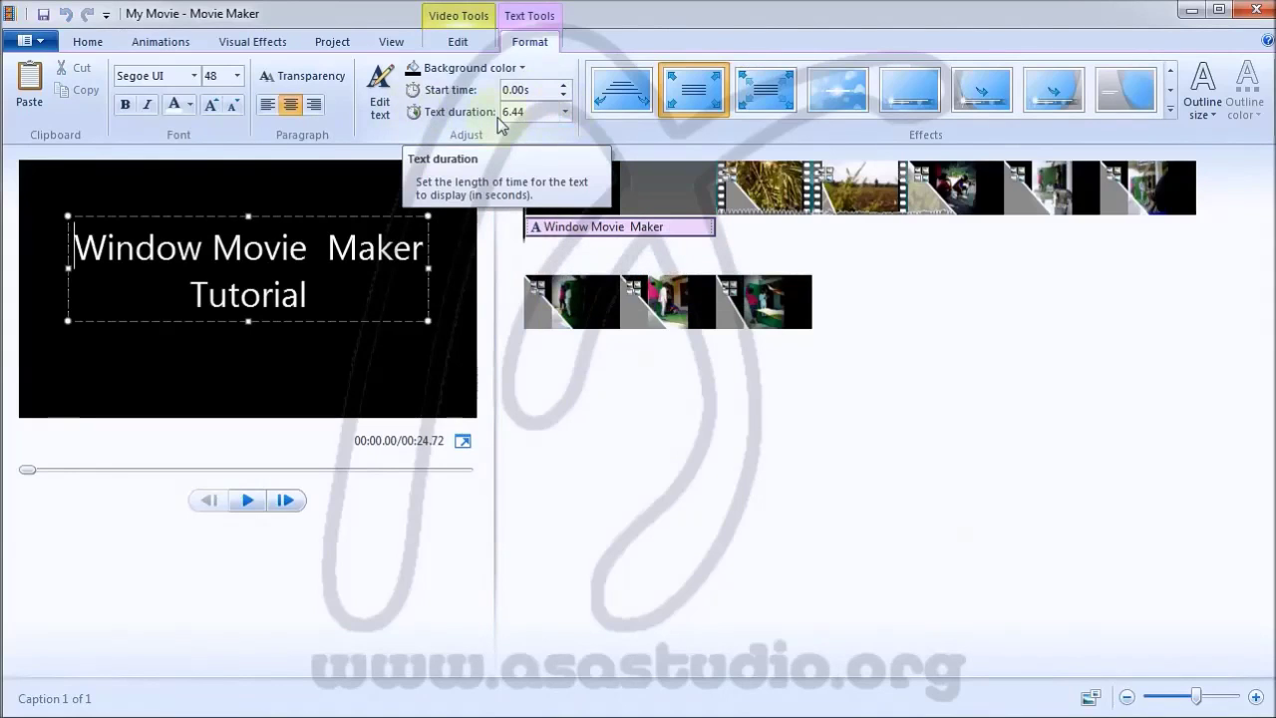
left_click(569, 112)
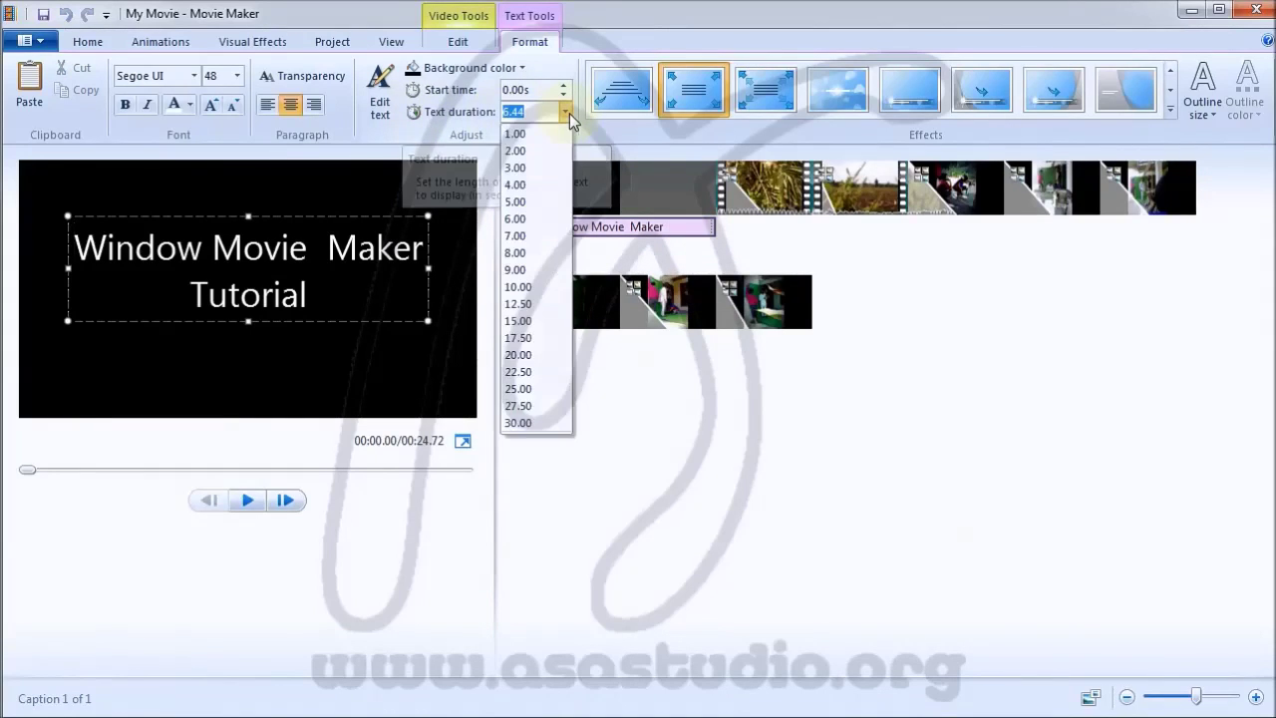
left_click(530, 203)
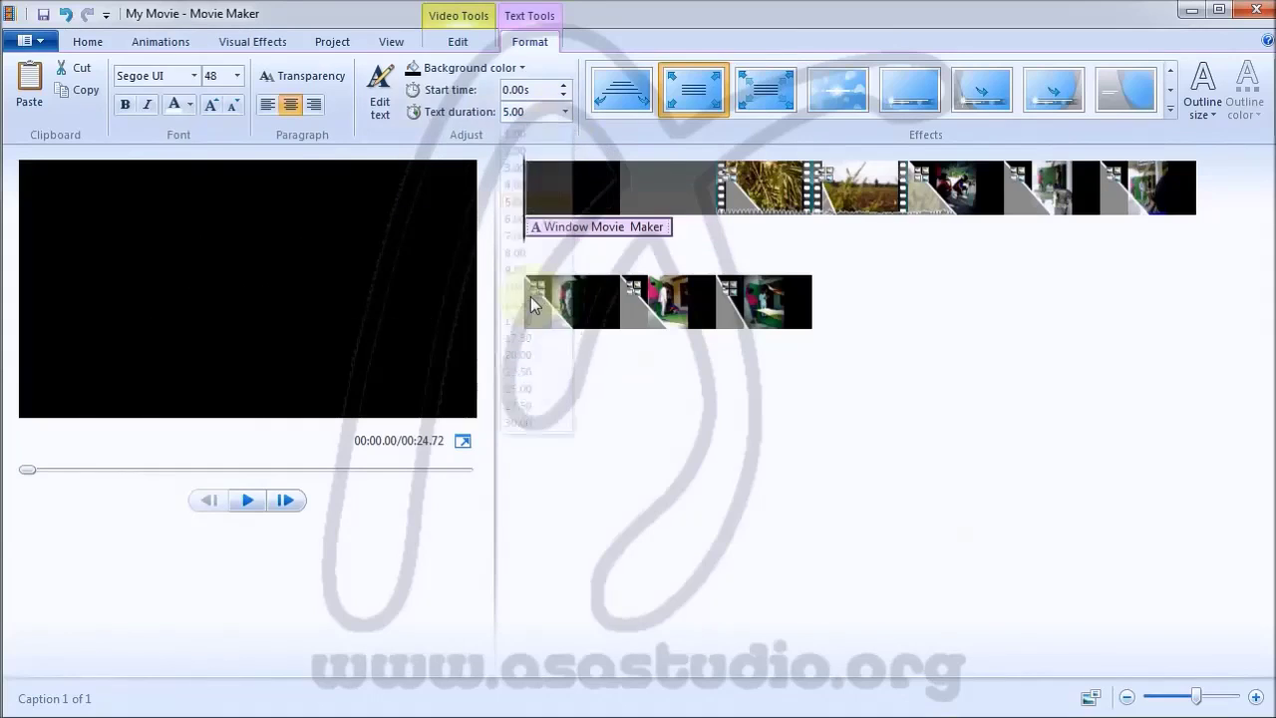
- Try a medium blue background on the title clip, then set its background color to dark blue
mouse_move(565, 236)
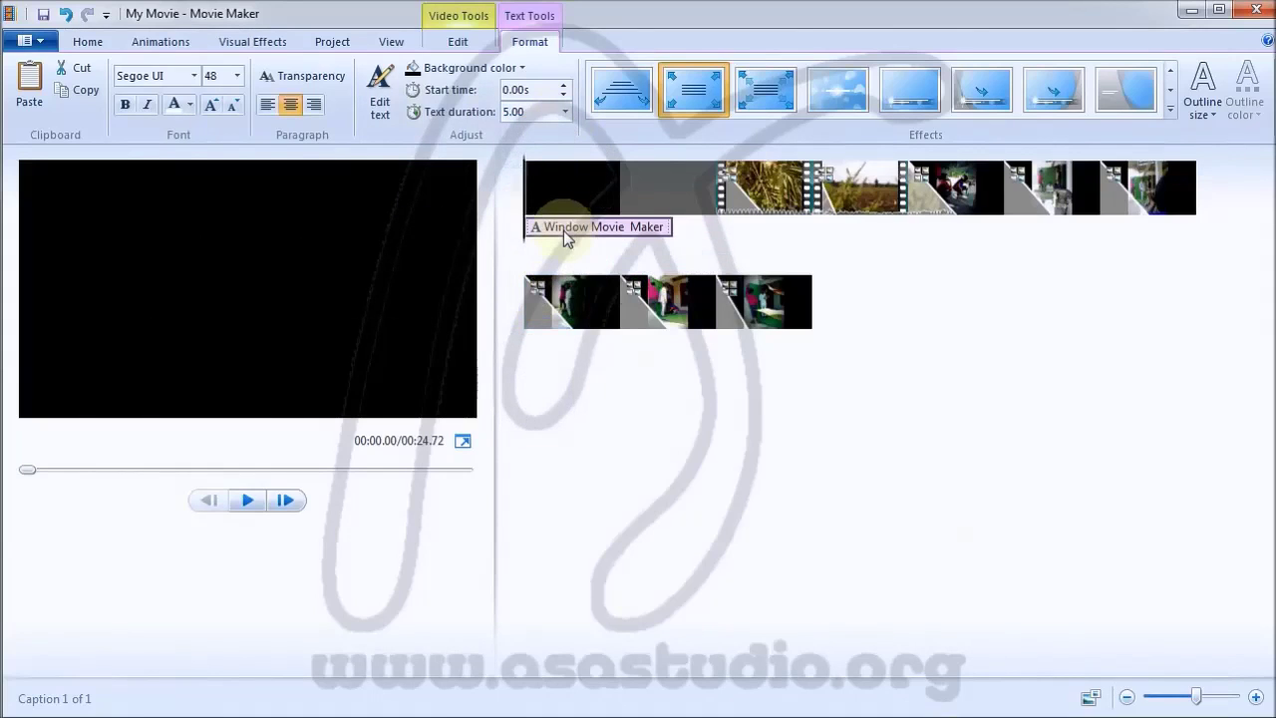
left_click(555, 207)
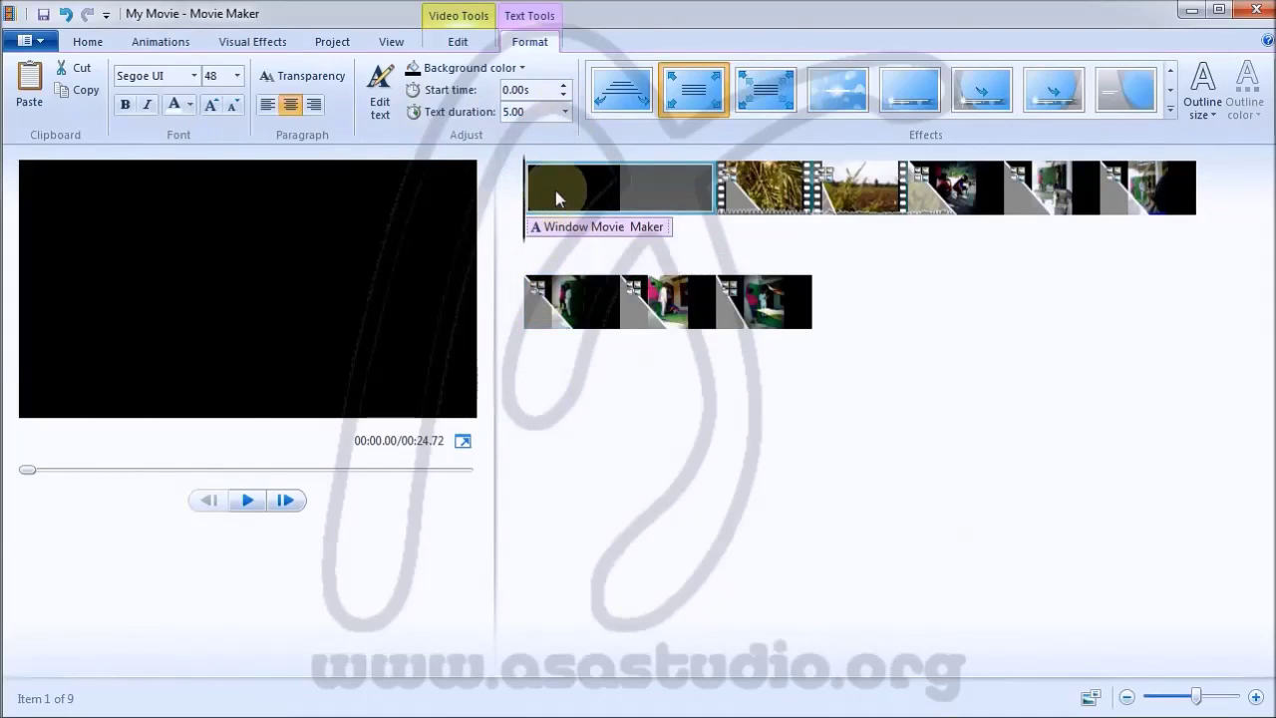
left_click(556, 191)
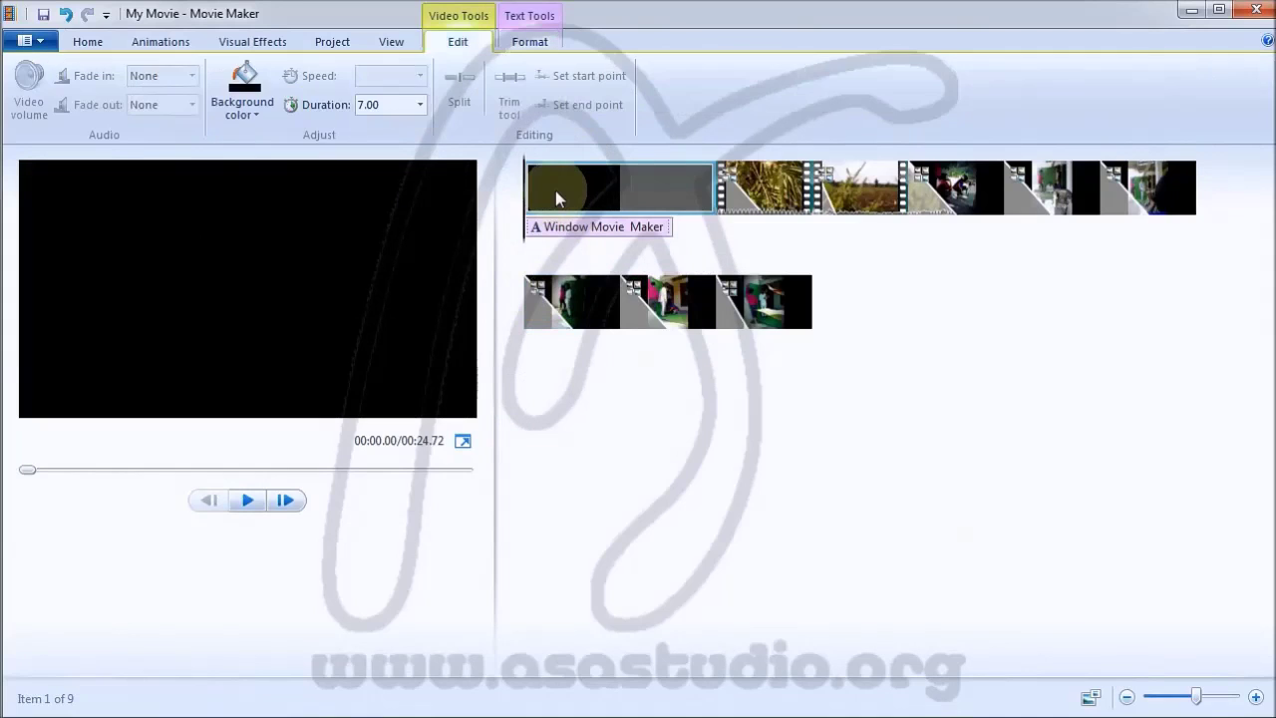
left_click(257, 107)
left_click(273, 197)
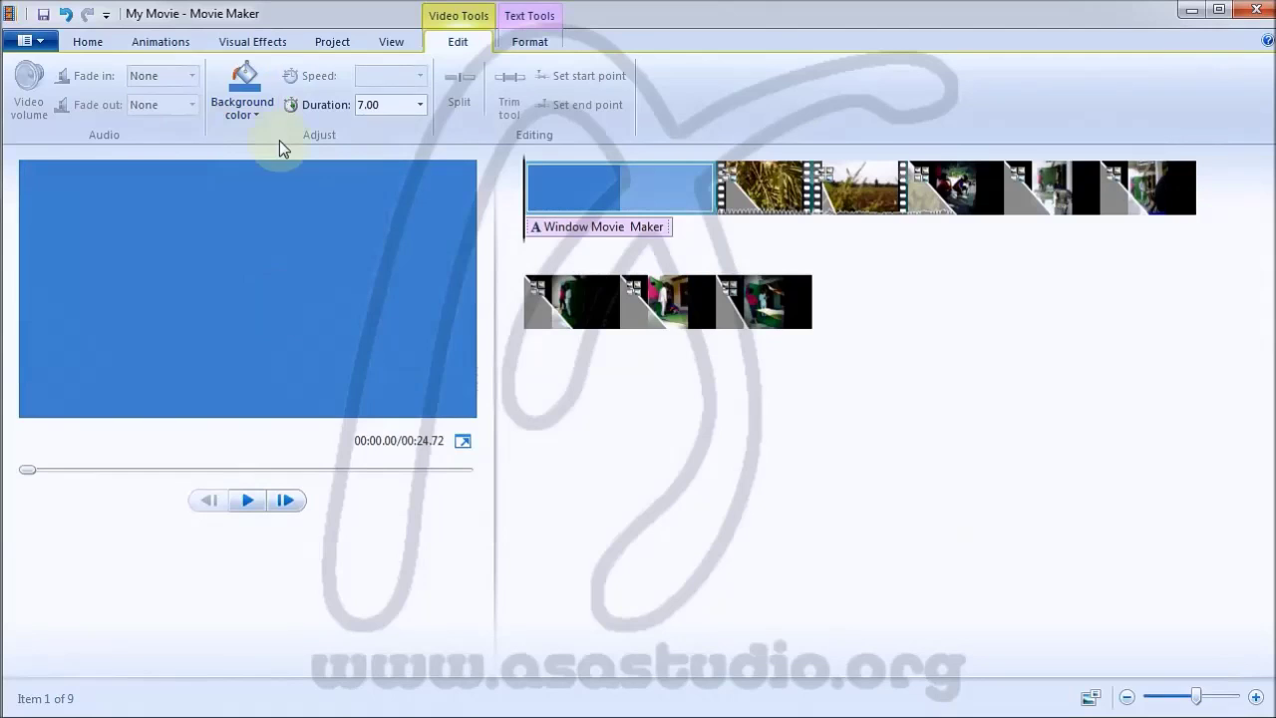
left_click(257, 107)
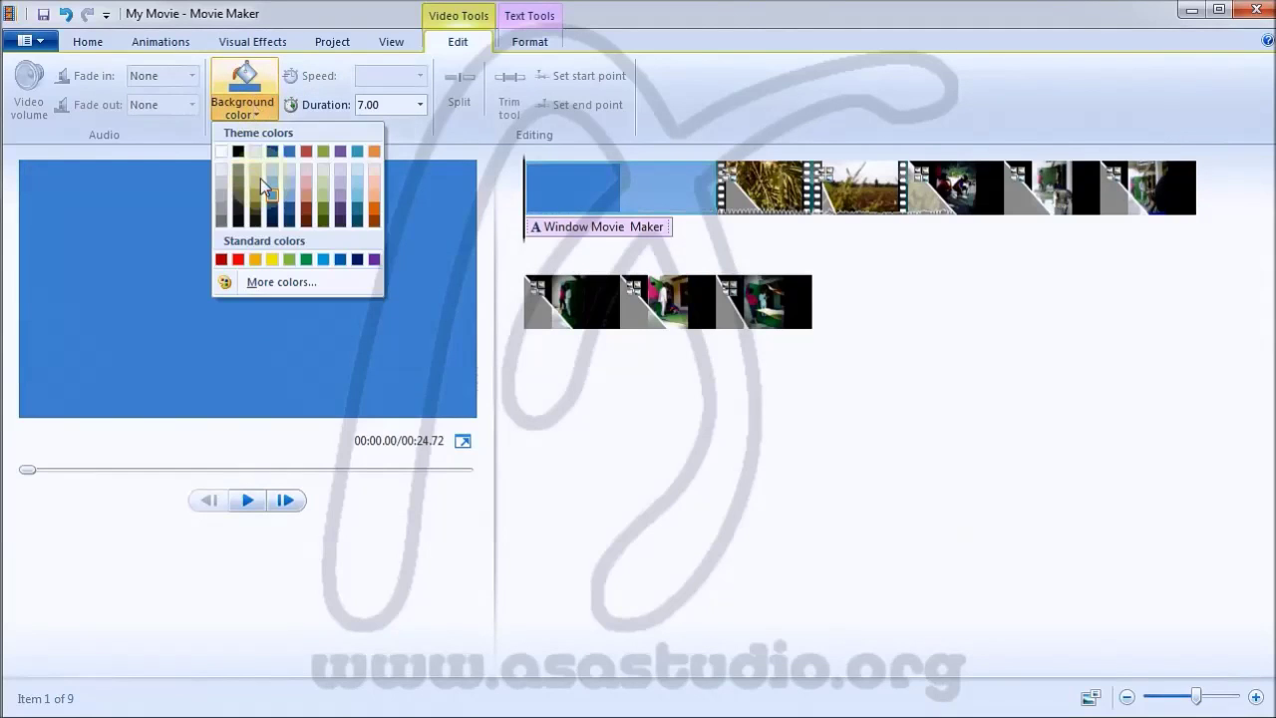
left_click(292, 214)
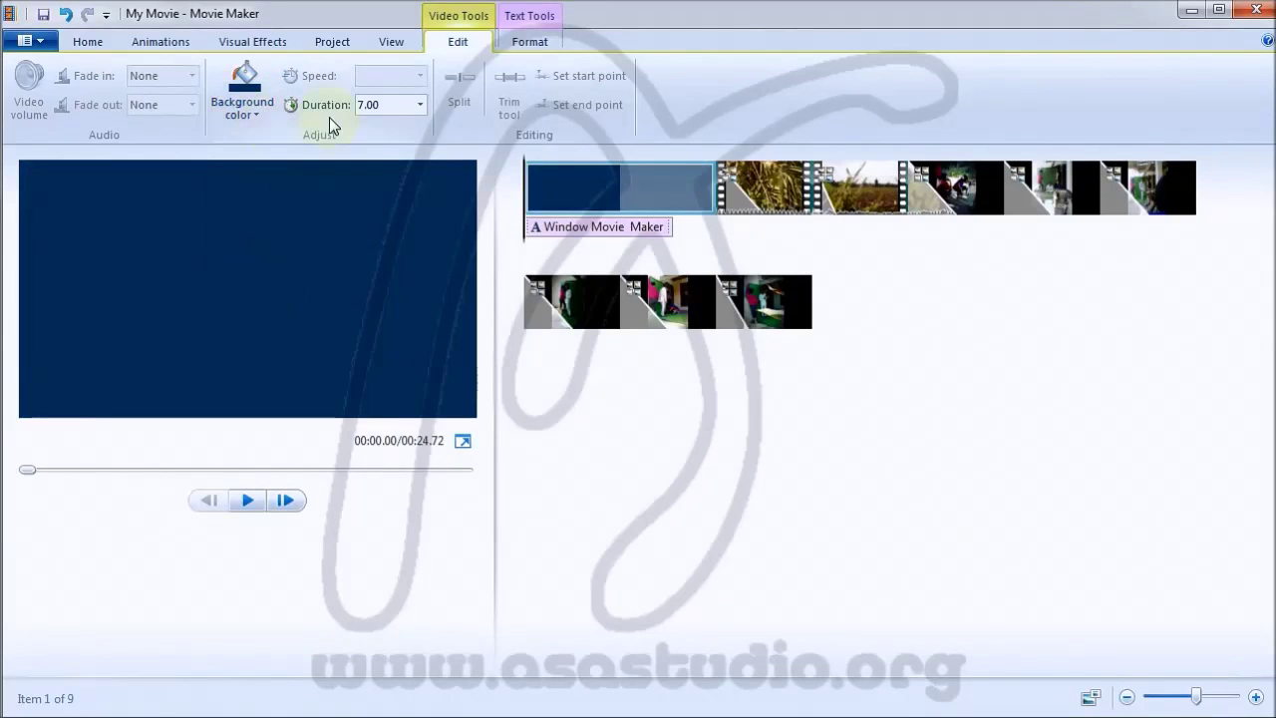
- Set the title clip's duration to 5.00 seconds and play the opening of the movie through the first video clip
left_click(420, 105)
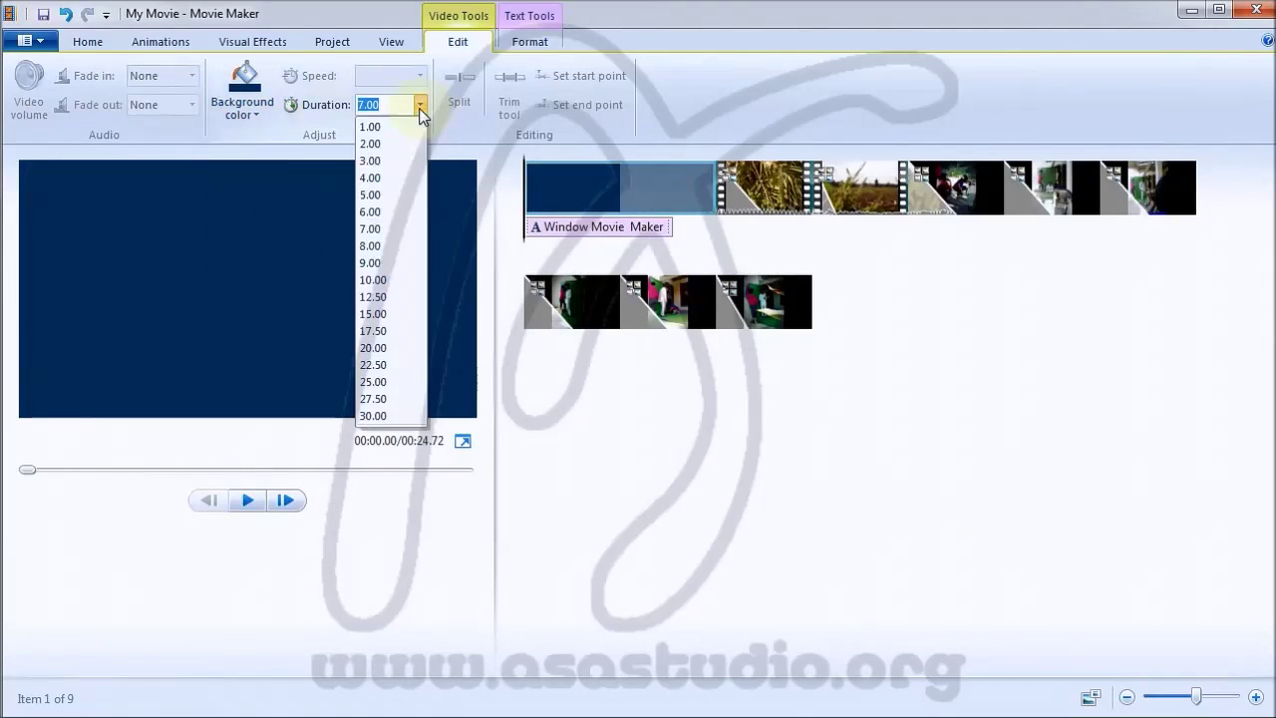
left_click(404, 196)
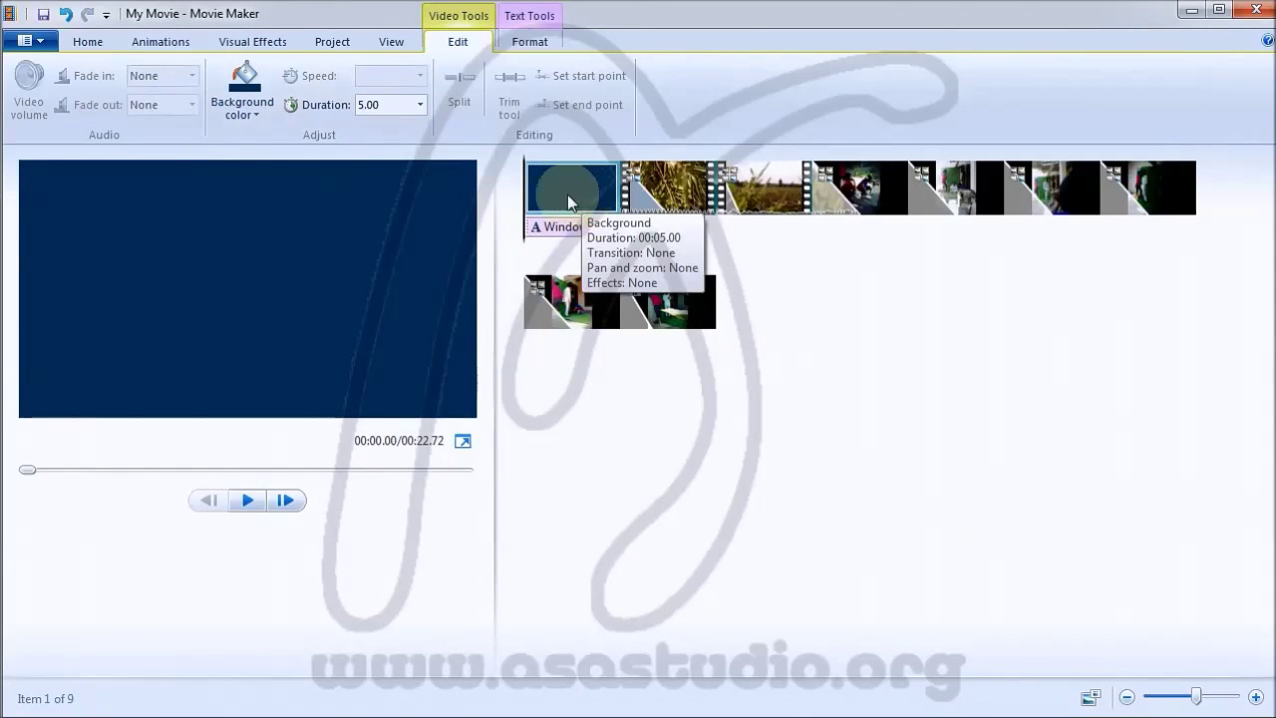
left_click(249, 501)
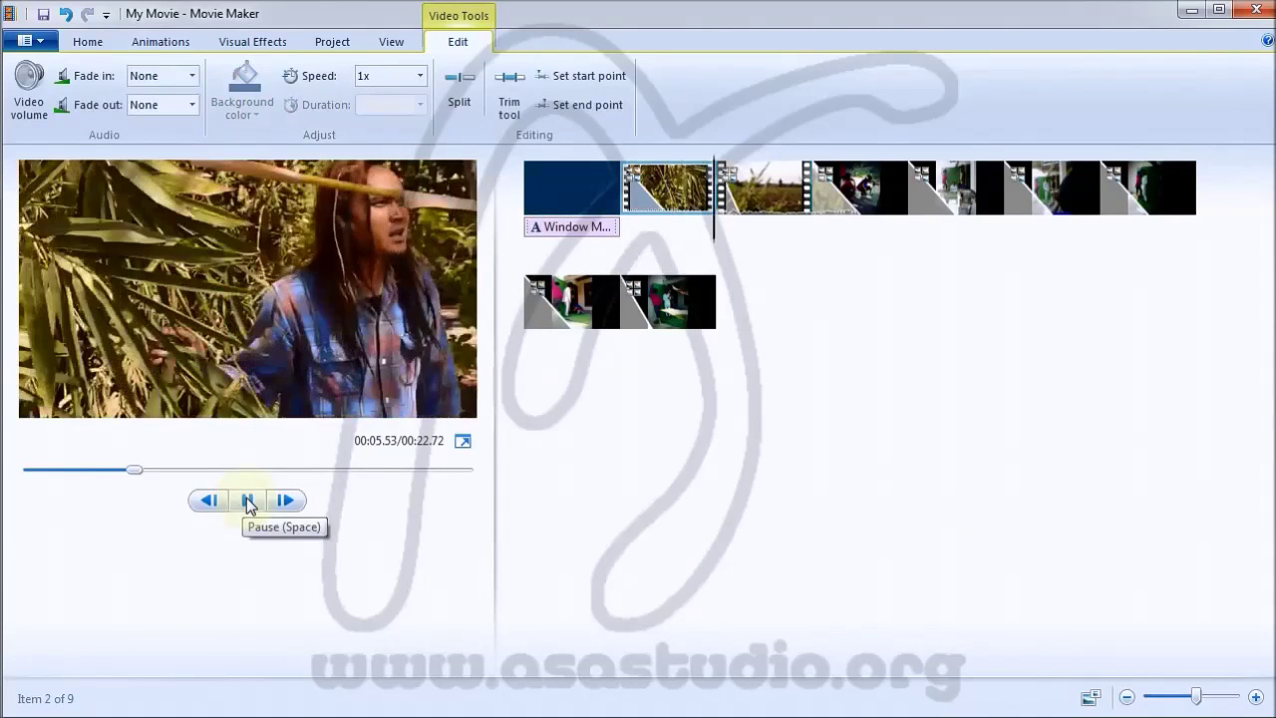
left_click(249, 502)
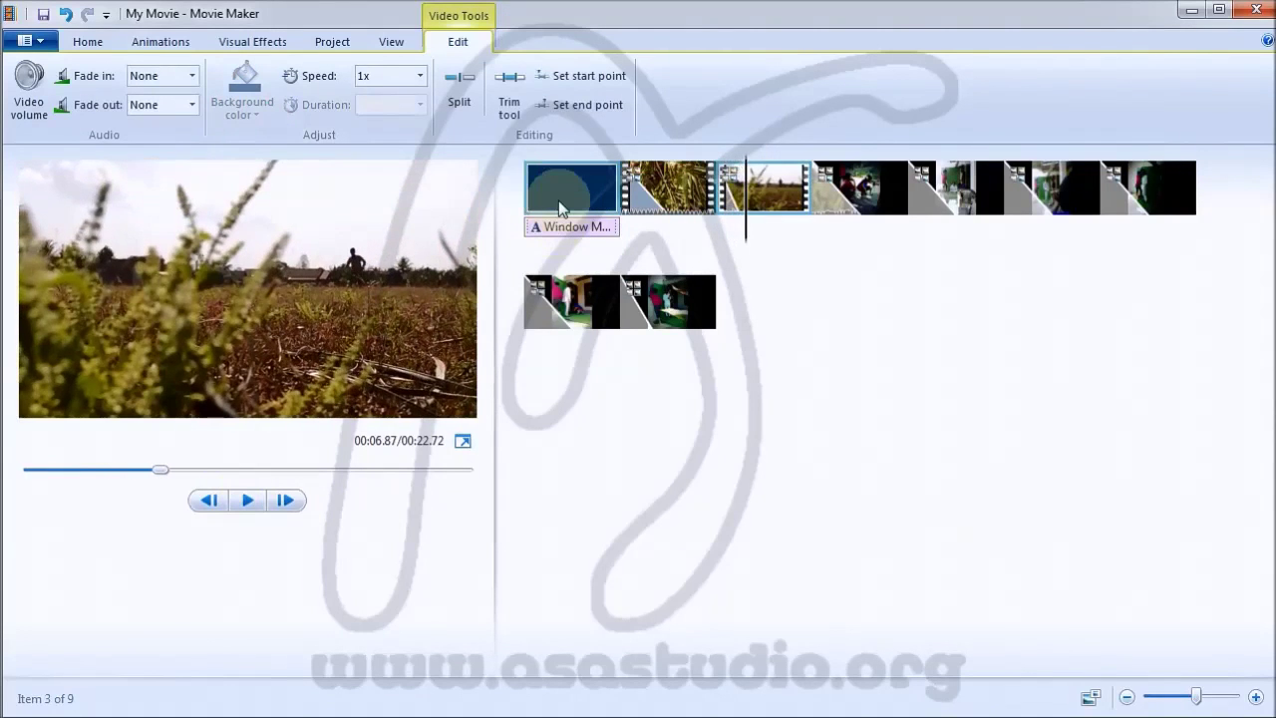
left_click(562, 208)
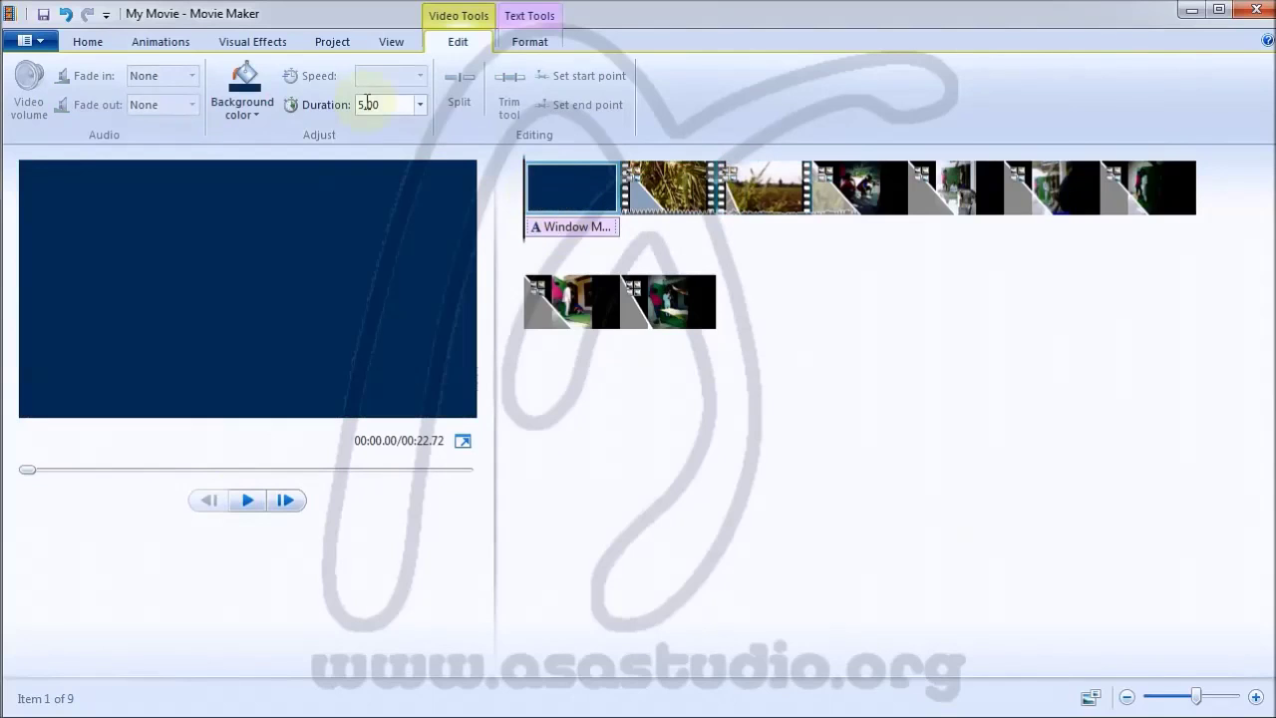
left_click(163, 42)
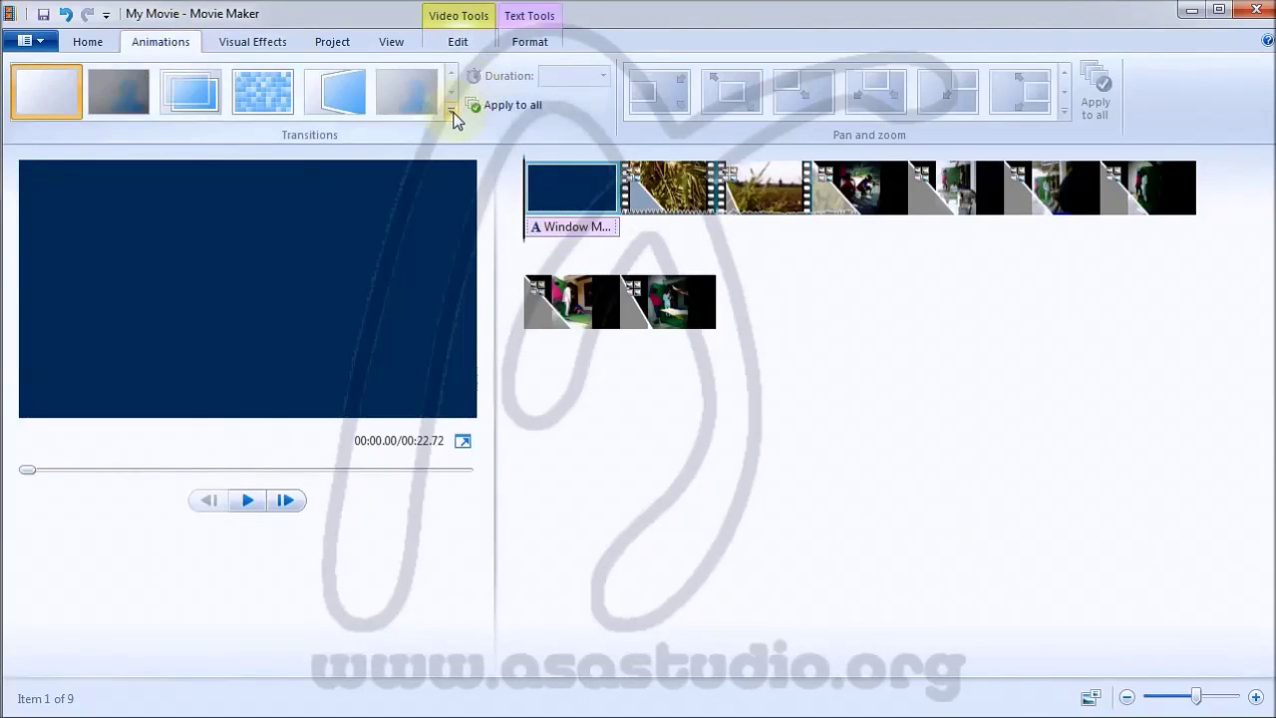
left_click(452, 111)
mouse_move(454, 118)
left_mouse_down()
mouse_move(451, 178)
mouse_move(469, 115)
left_mouse_up()
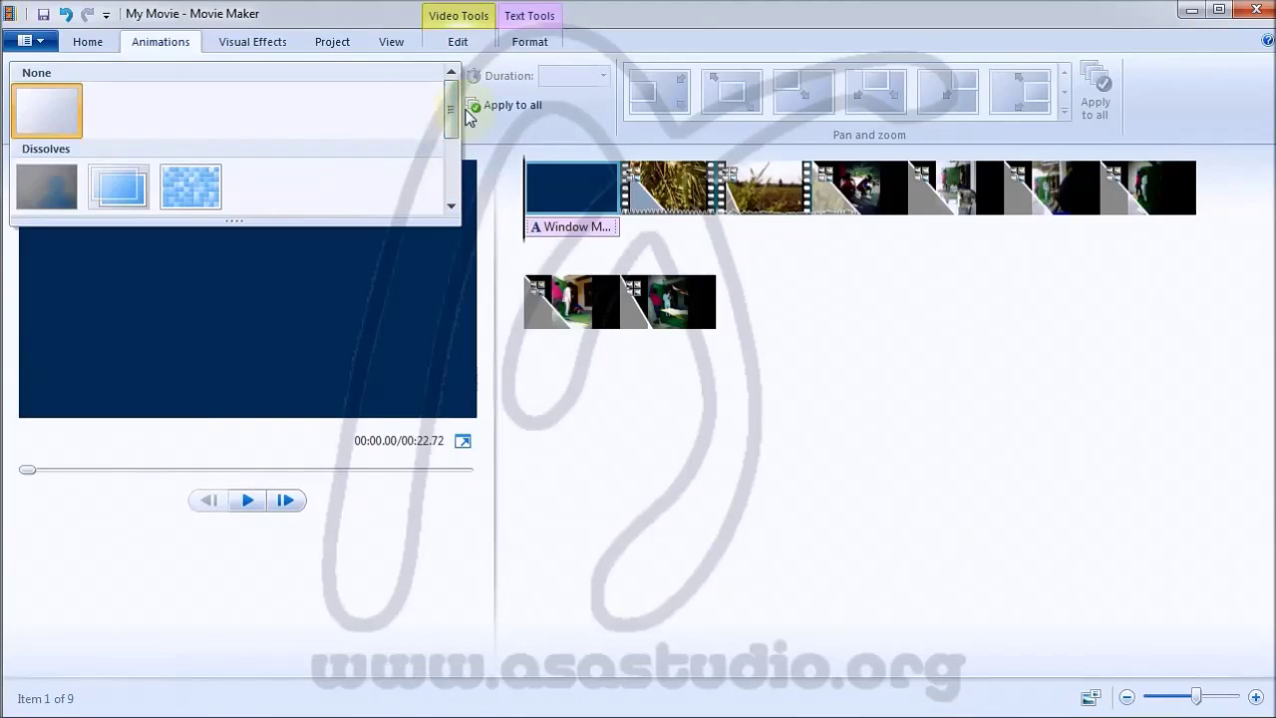
left_click(583, 41)
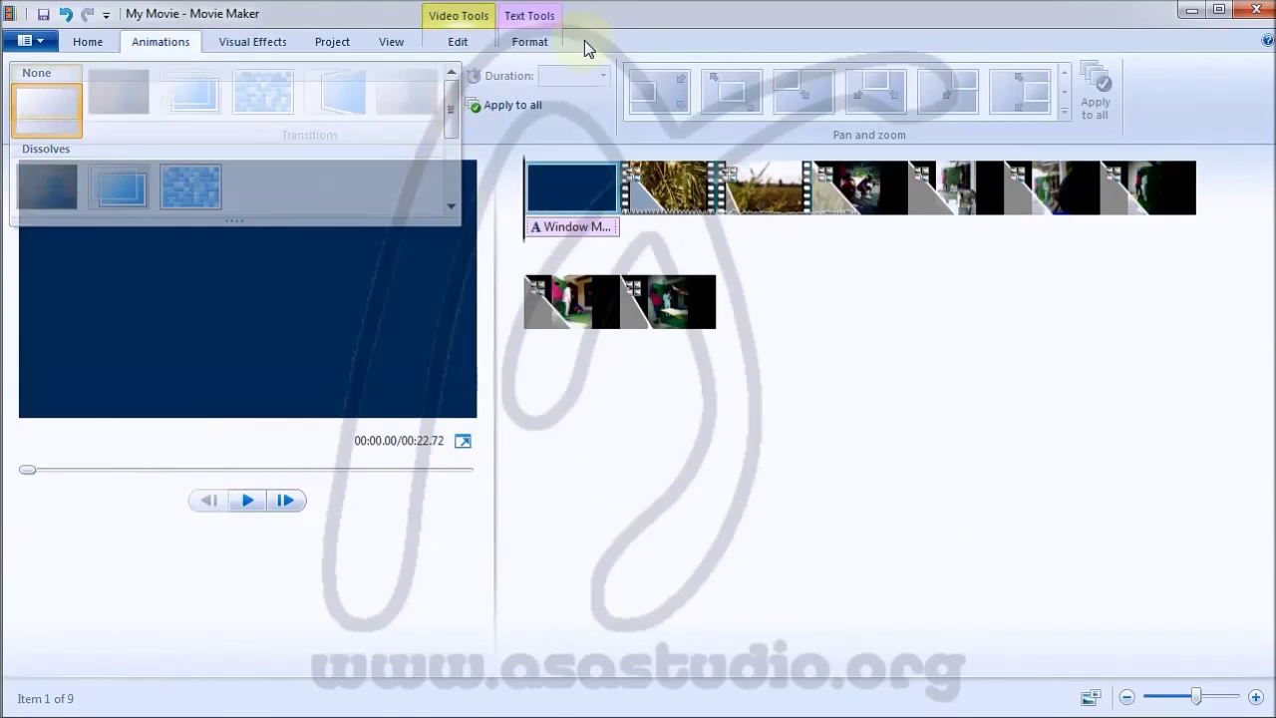
- Apply the AutoMovie theme between the default and Cinematic ones, decline adding music, and play the whole movie from the title clip
left_click(88, 48)
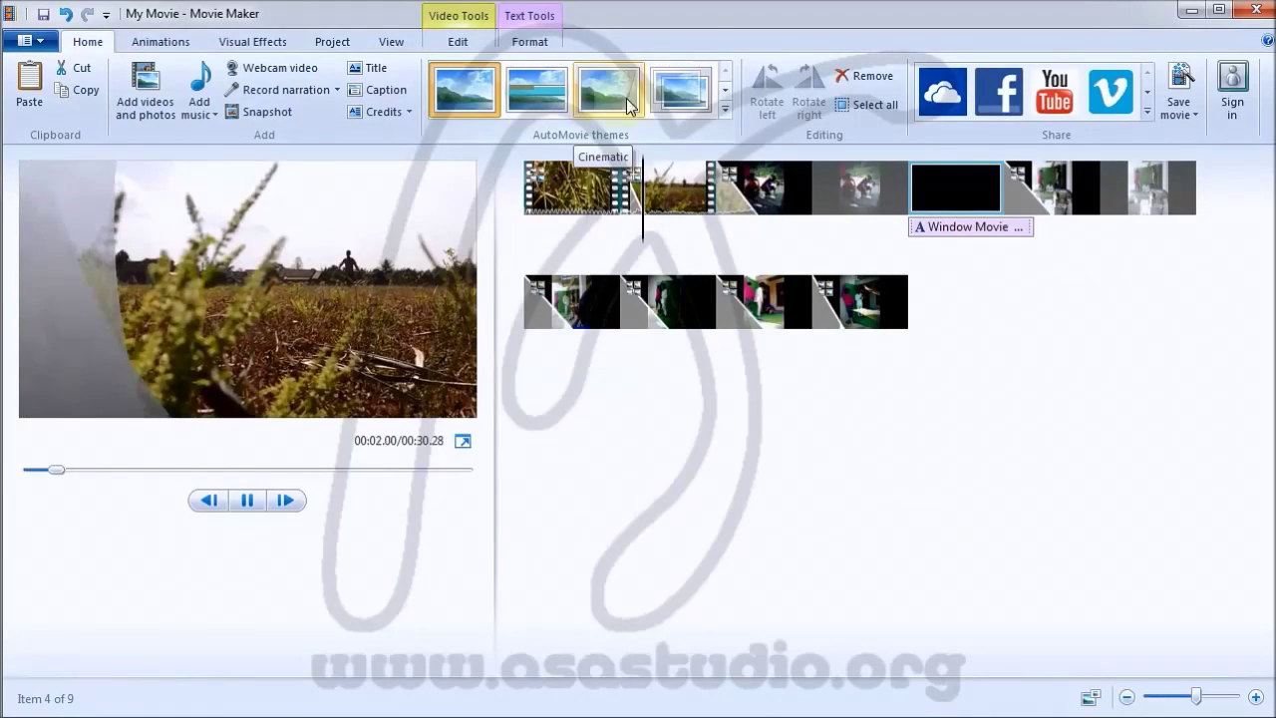
left_click(727, 110)
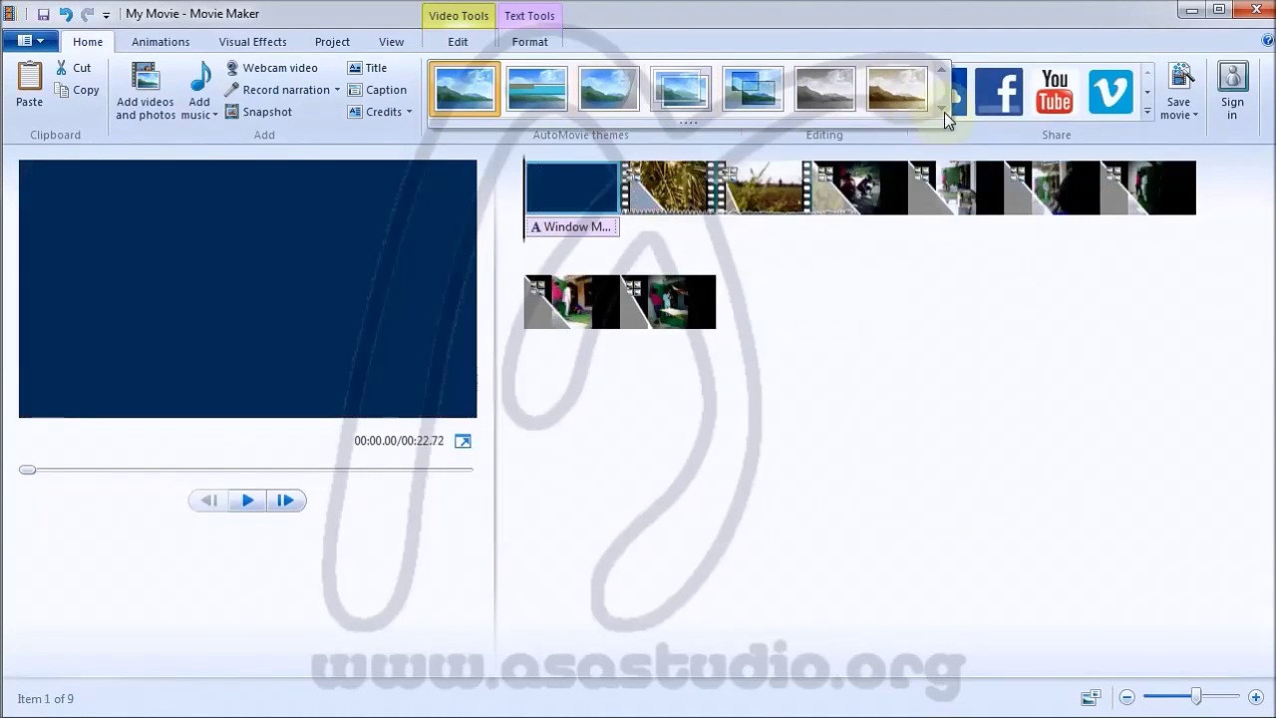
left_click(541, 92)
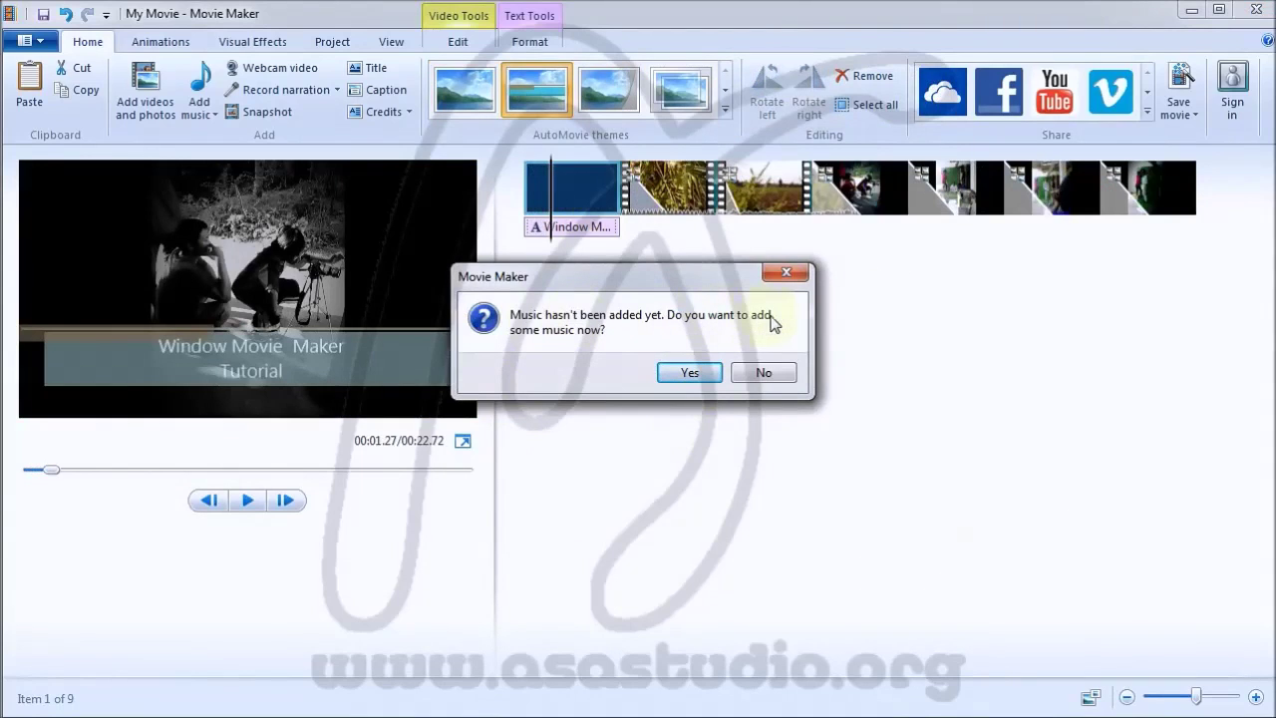
left_click(763, 374)
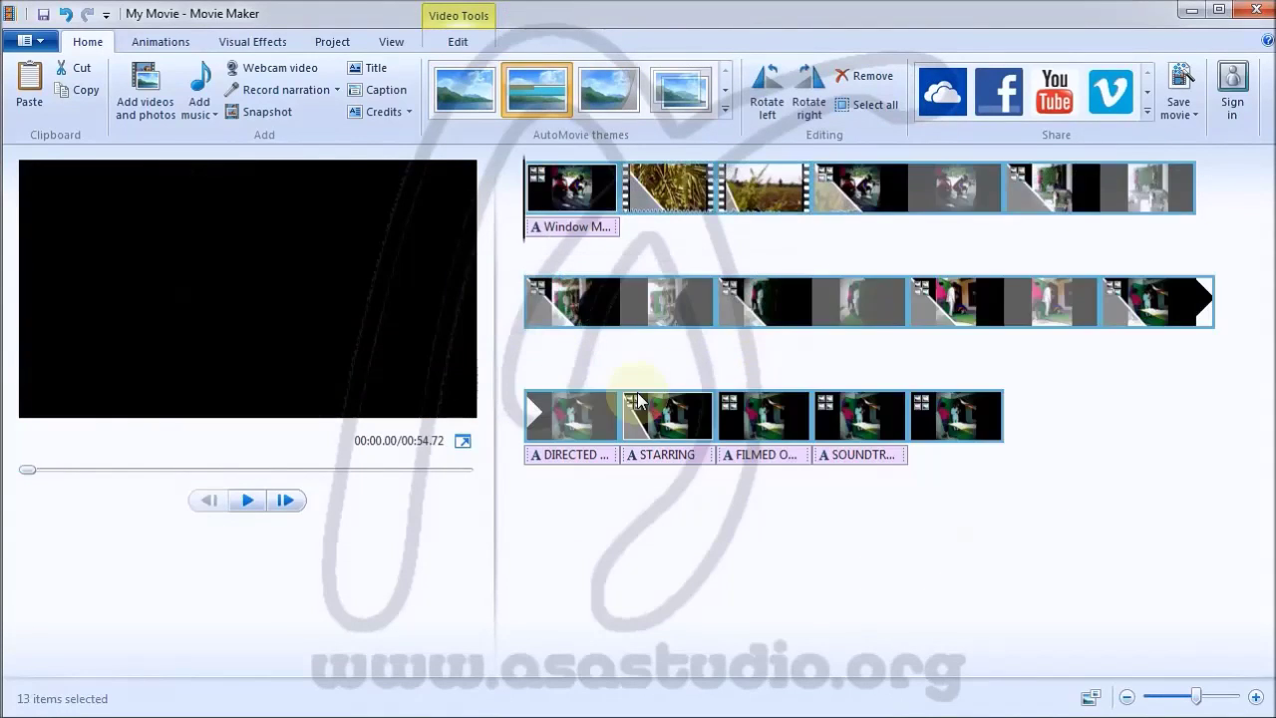
left_click(647, 261)
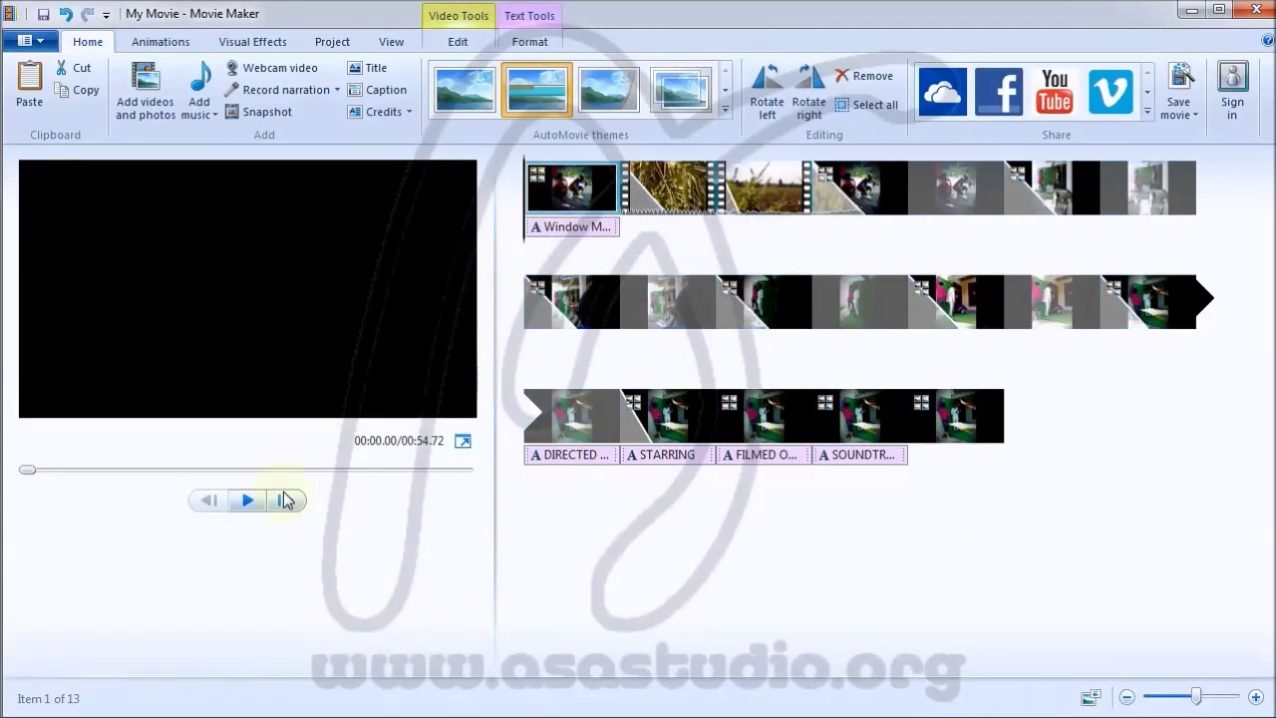
left_click(247, 501)
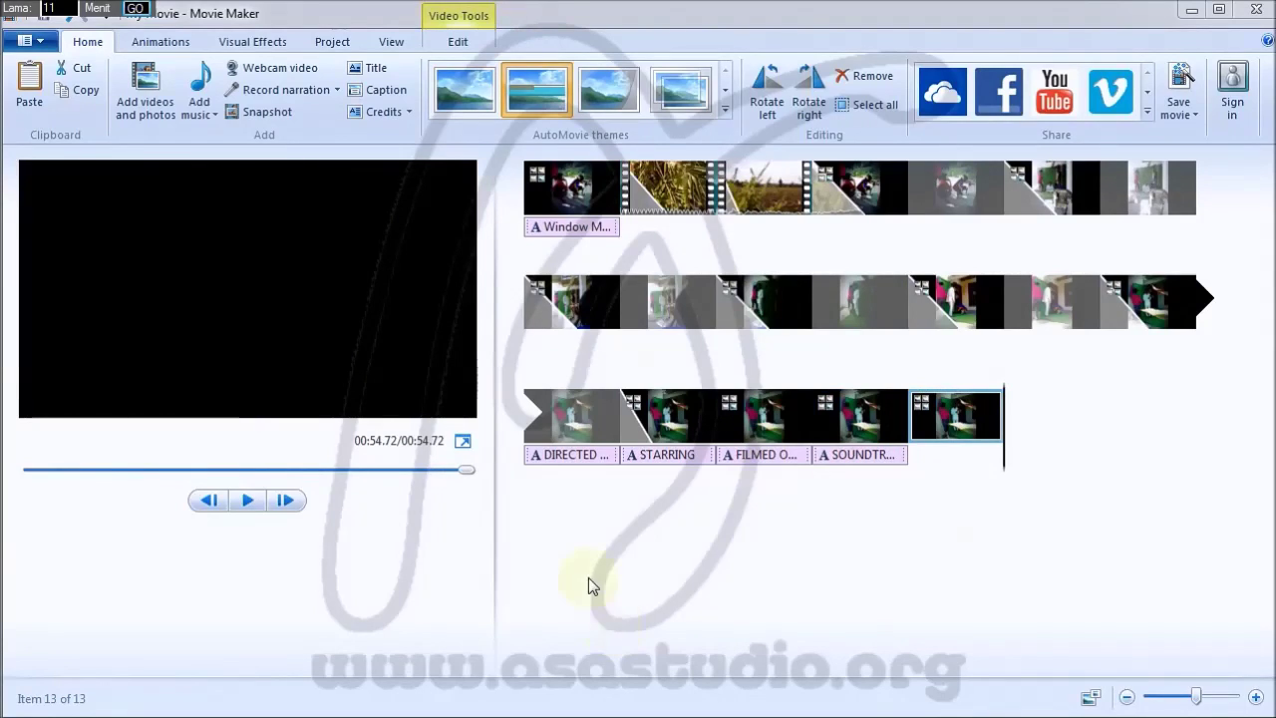
- Examine the transitions and the pan and zoom effects available for the last clip
left_click(160, 44)
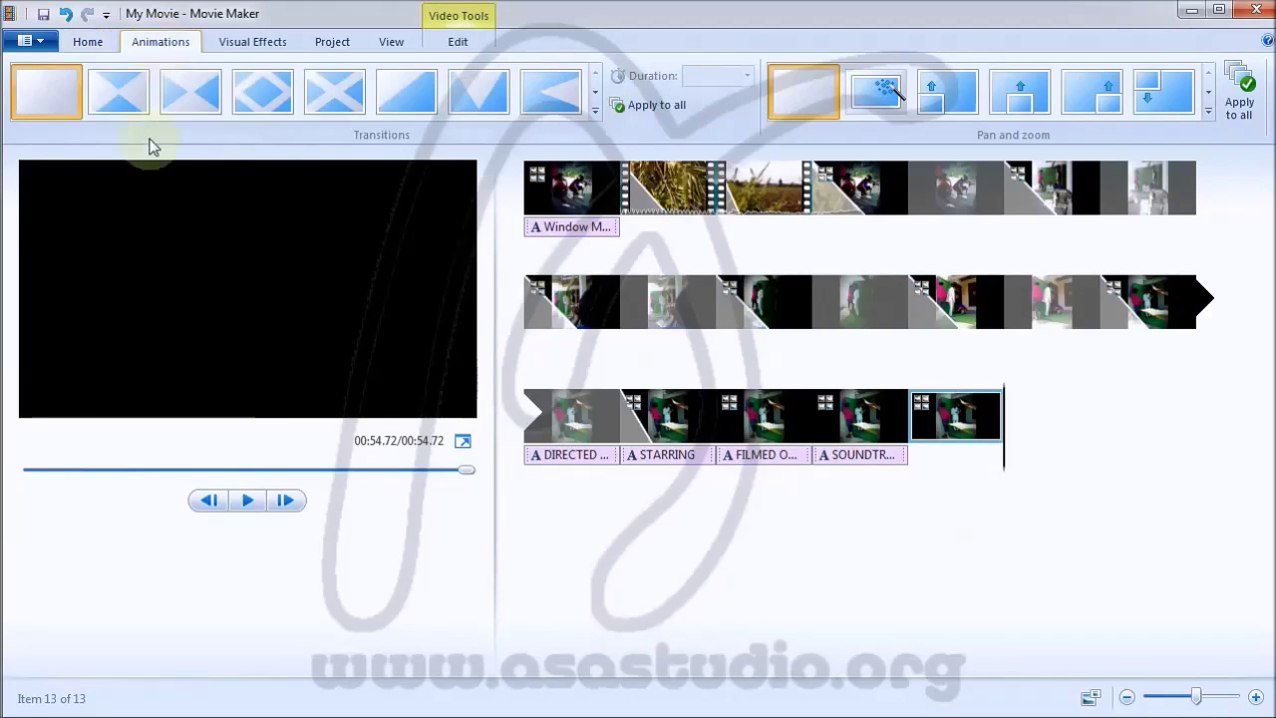
left_click(595, 101)
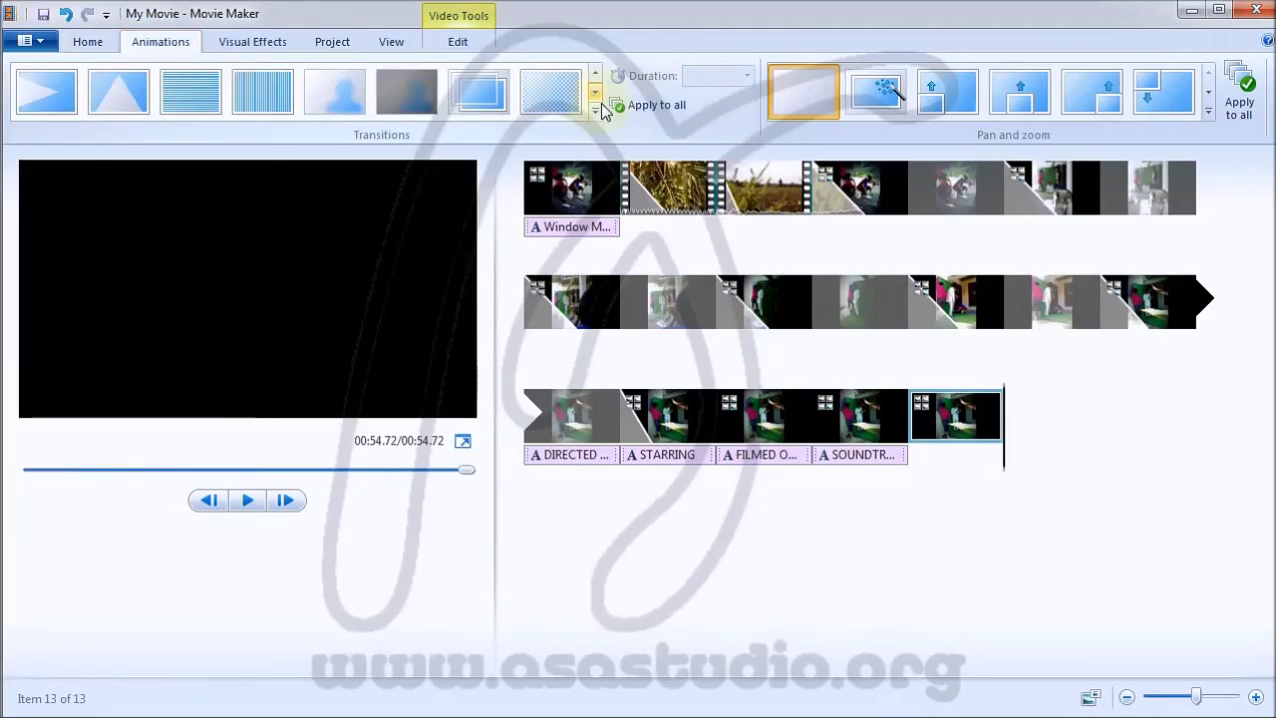
left_click(595, 111)
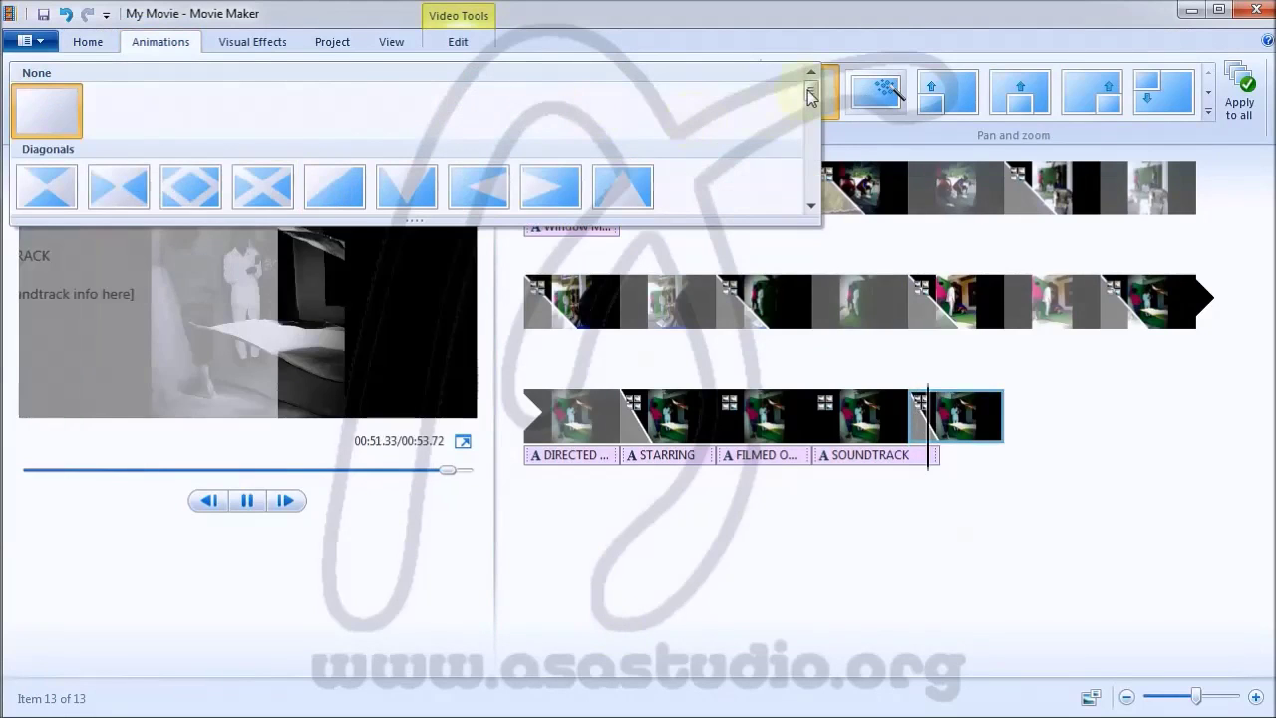
left_click_drag(810, 95, 815, 155)
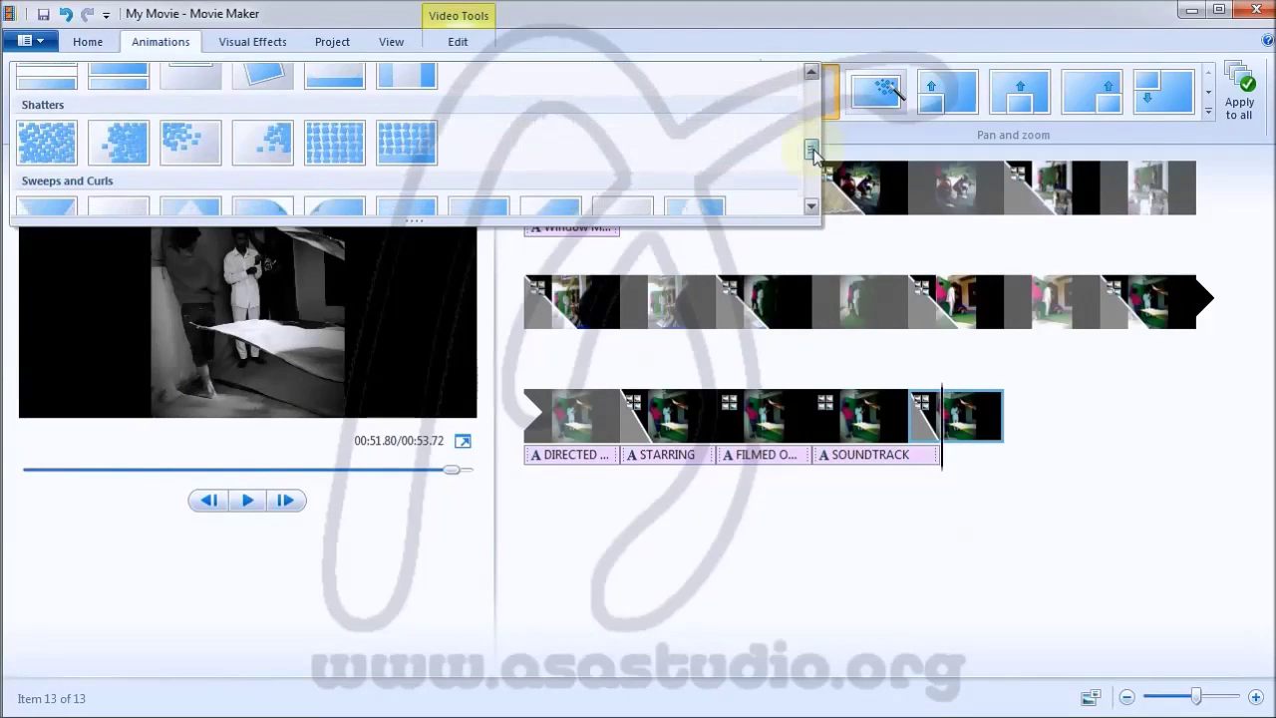
left_click(861, 47)
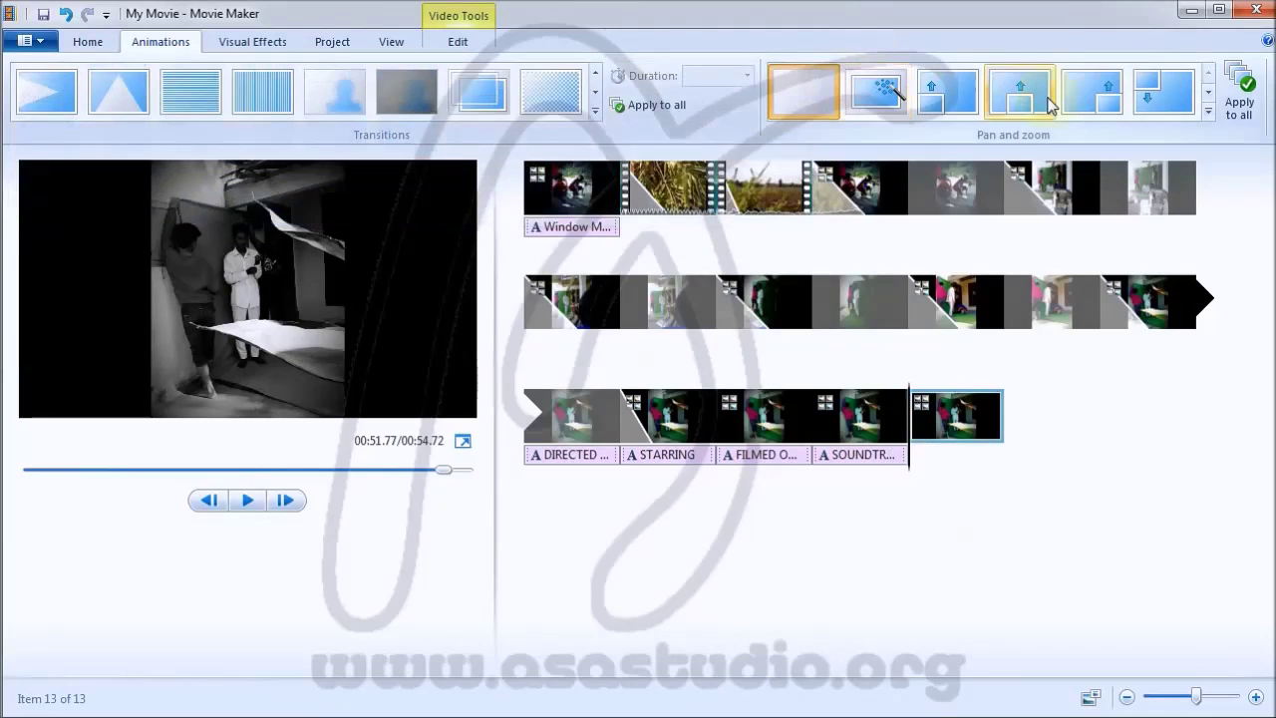
left_click(1208, 110)
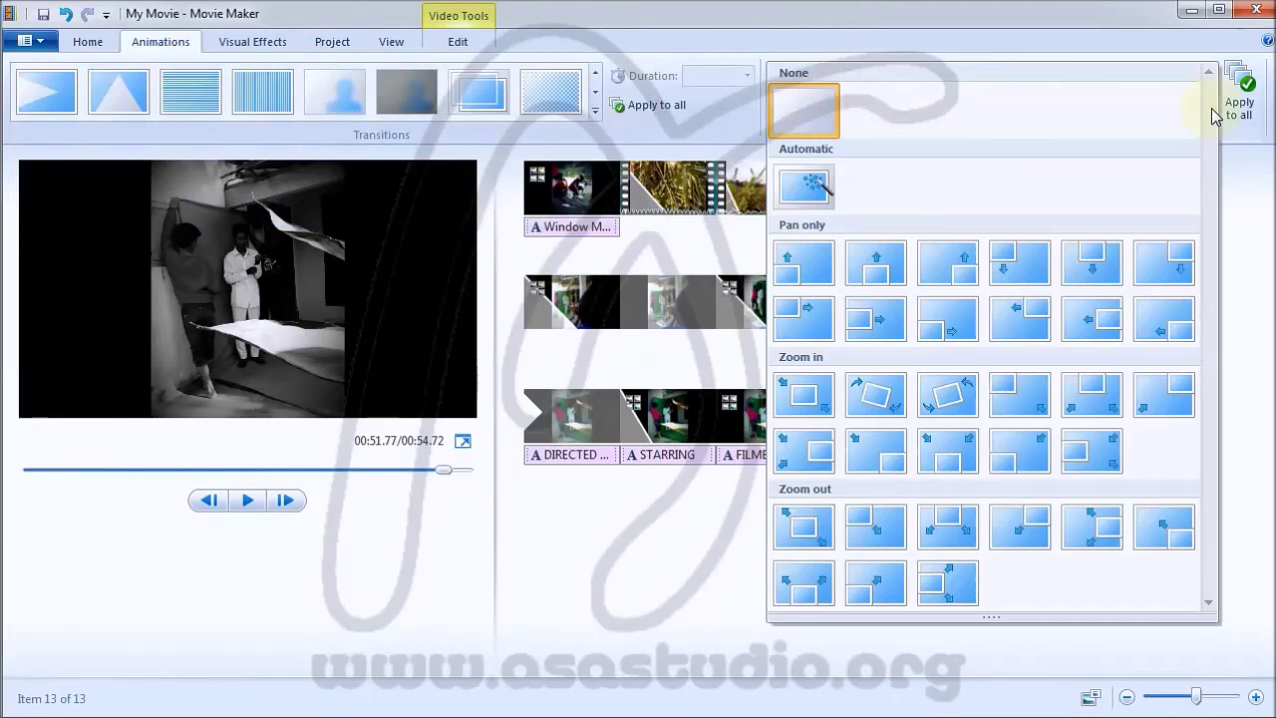